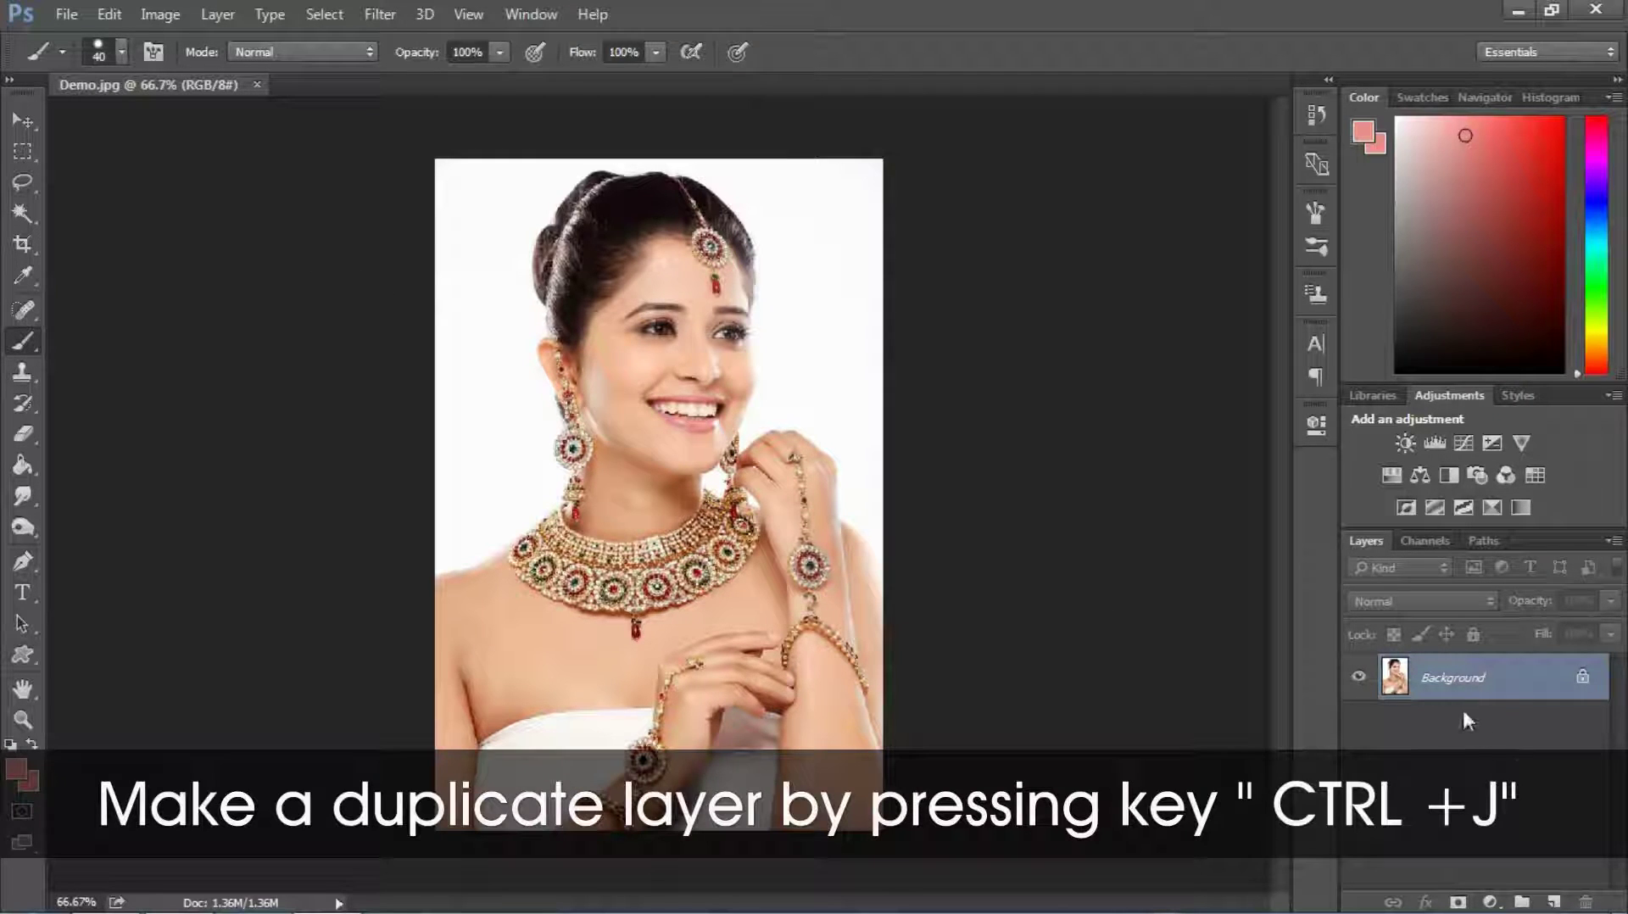
# Step: Duplicate the Background layer and add a Gradient Map adjustment above the copy using the Black, White preset
pyautogui.hotkey('ctrl', 'j')
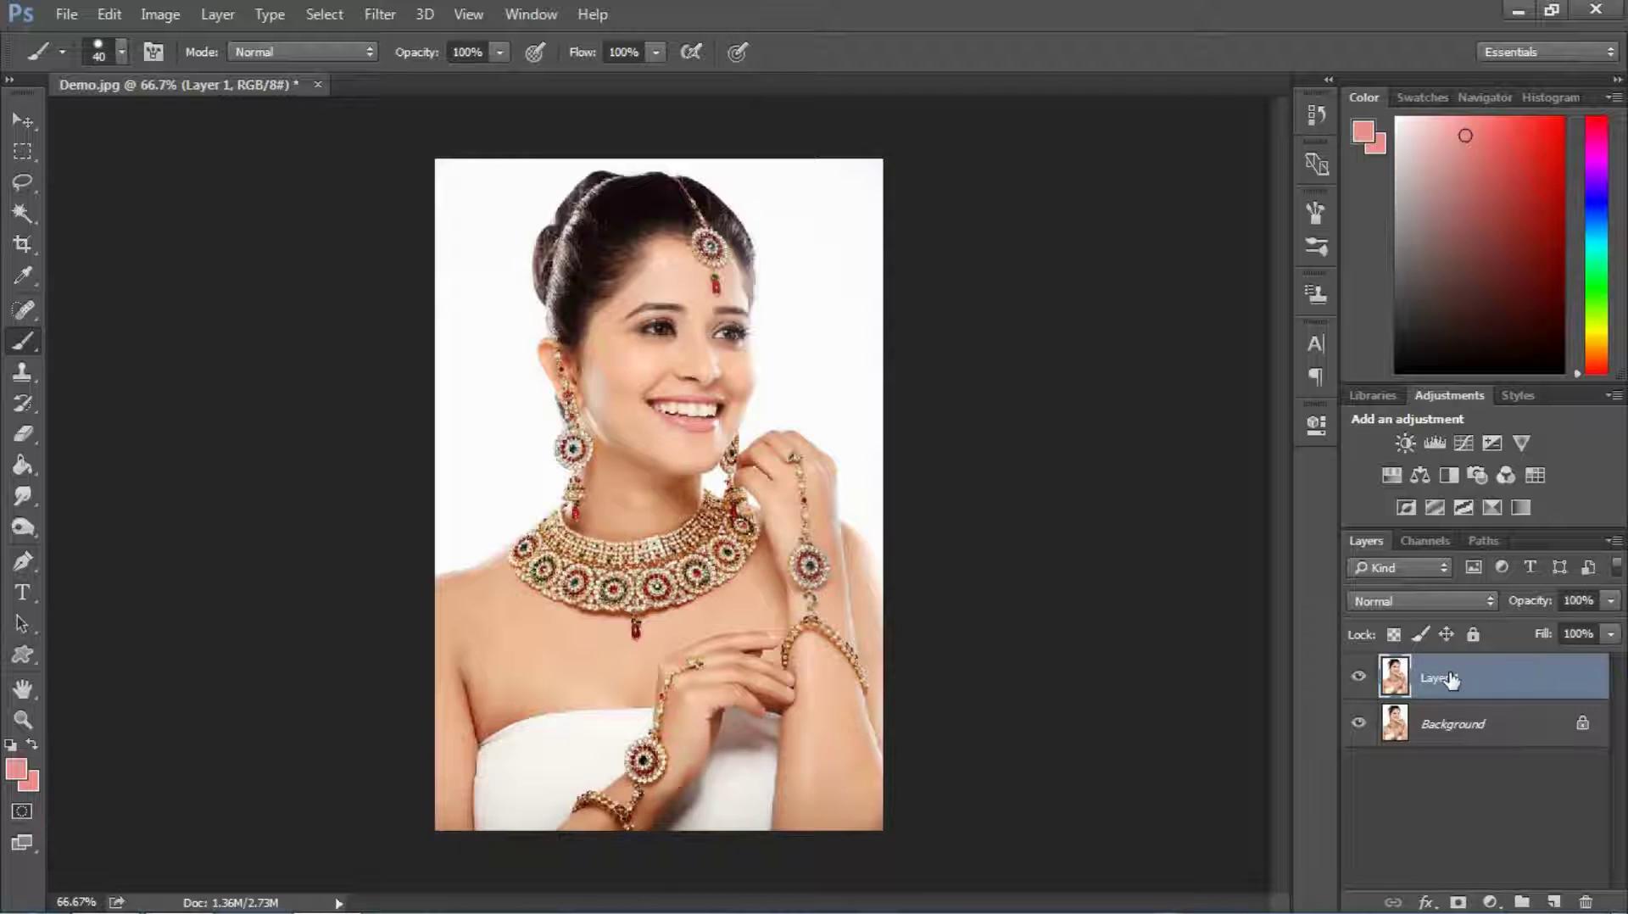
pyautogui.click(1490, 904)
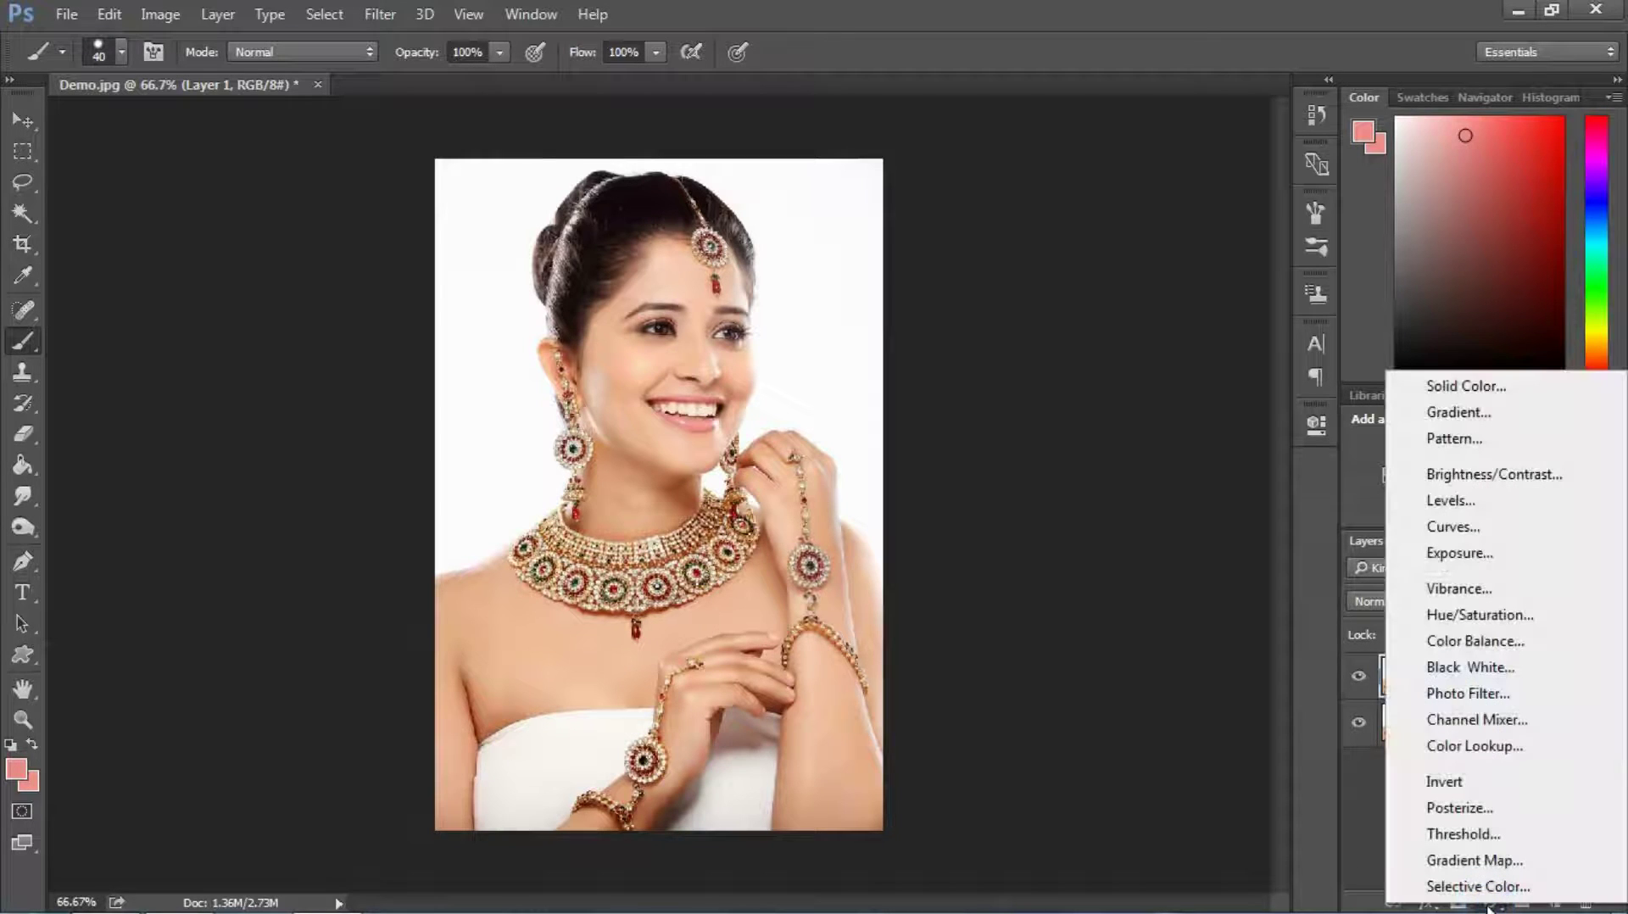
pyautogui.click(1521, 862)
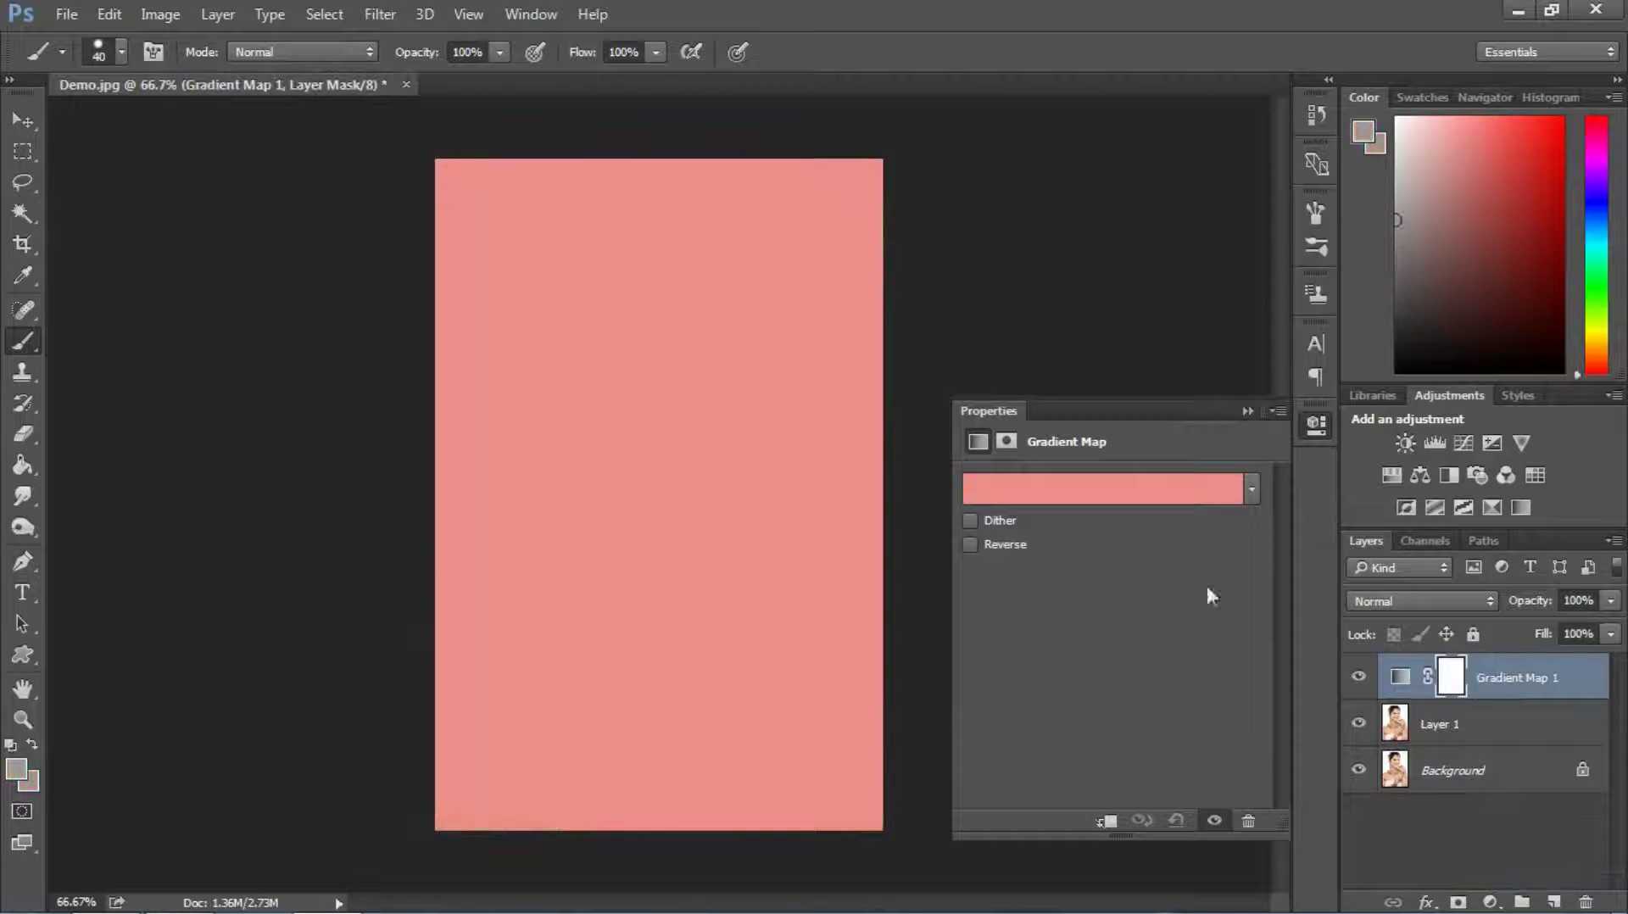
pyautogui.click(1198, 492)
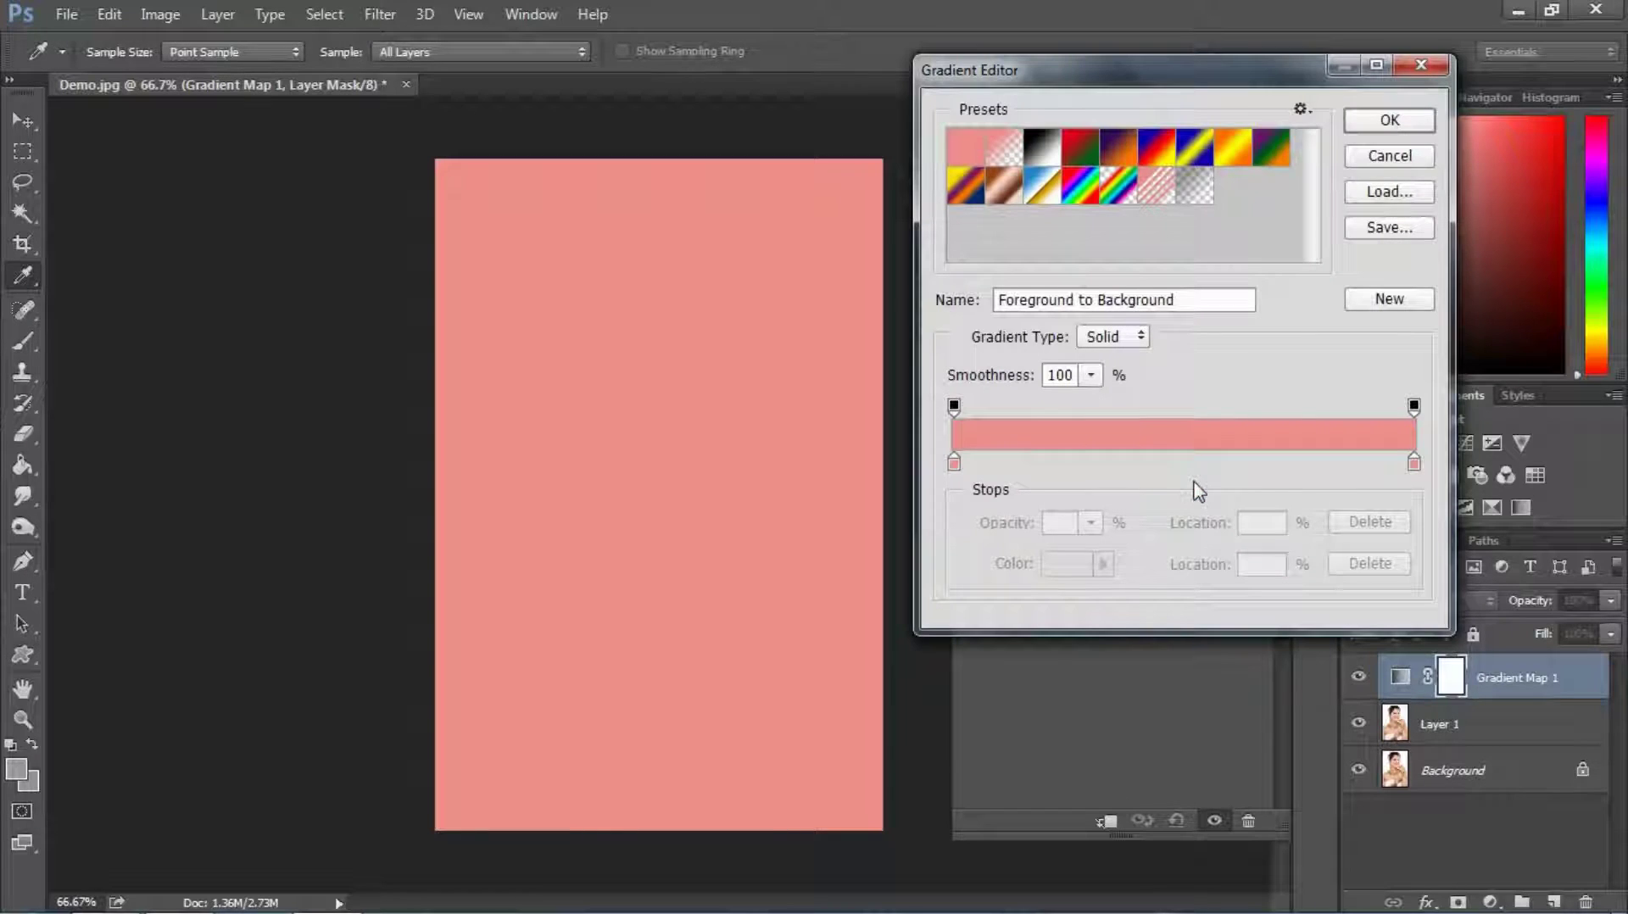
pyautogui.click(1051, 151)
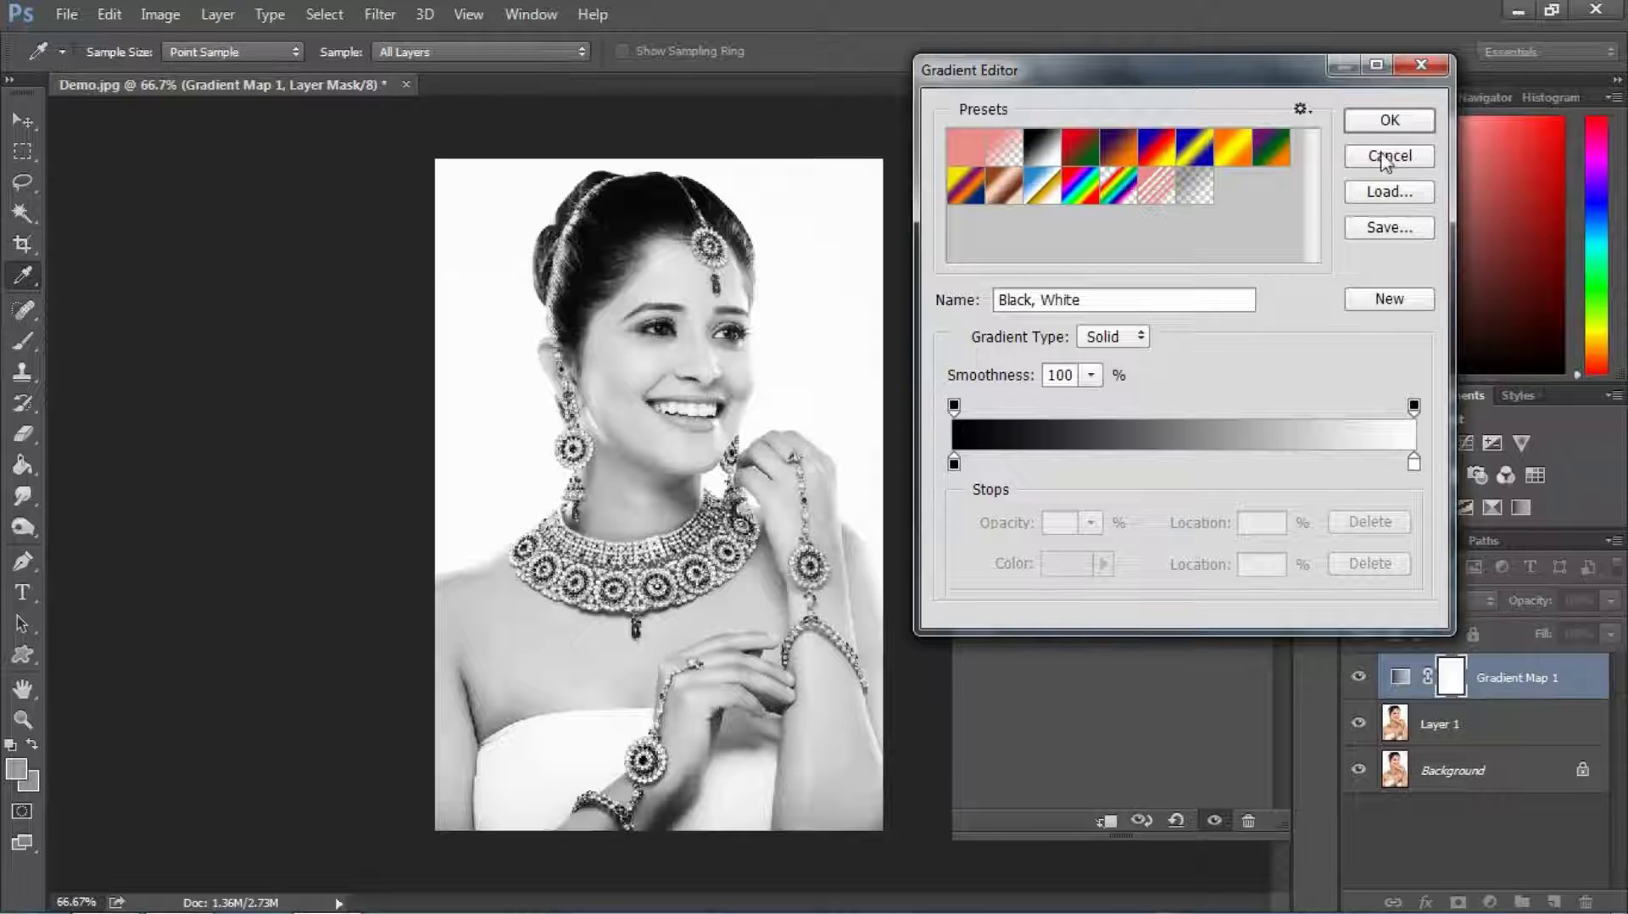
pyautogui.click(1389, 120)
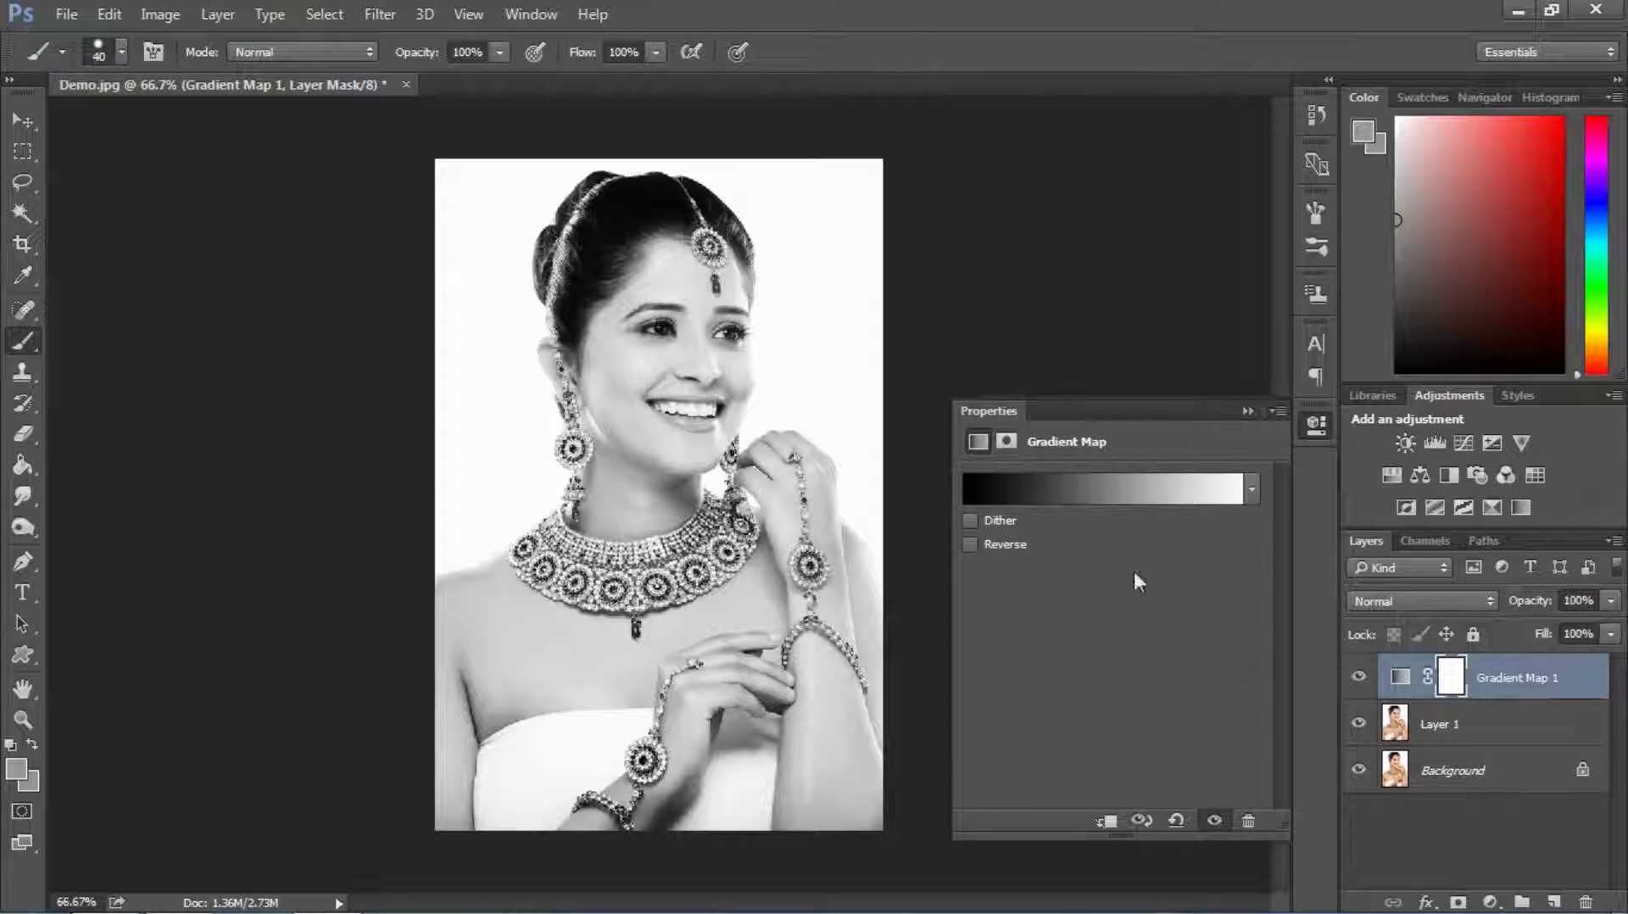
# Step: Open Color Range for the Gradient Map's layer mask, enable Detect Faces and add several skin samples from the face
pyautogui.click(1006, 442)
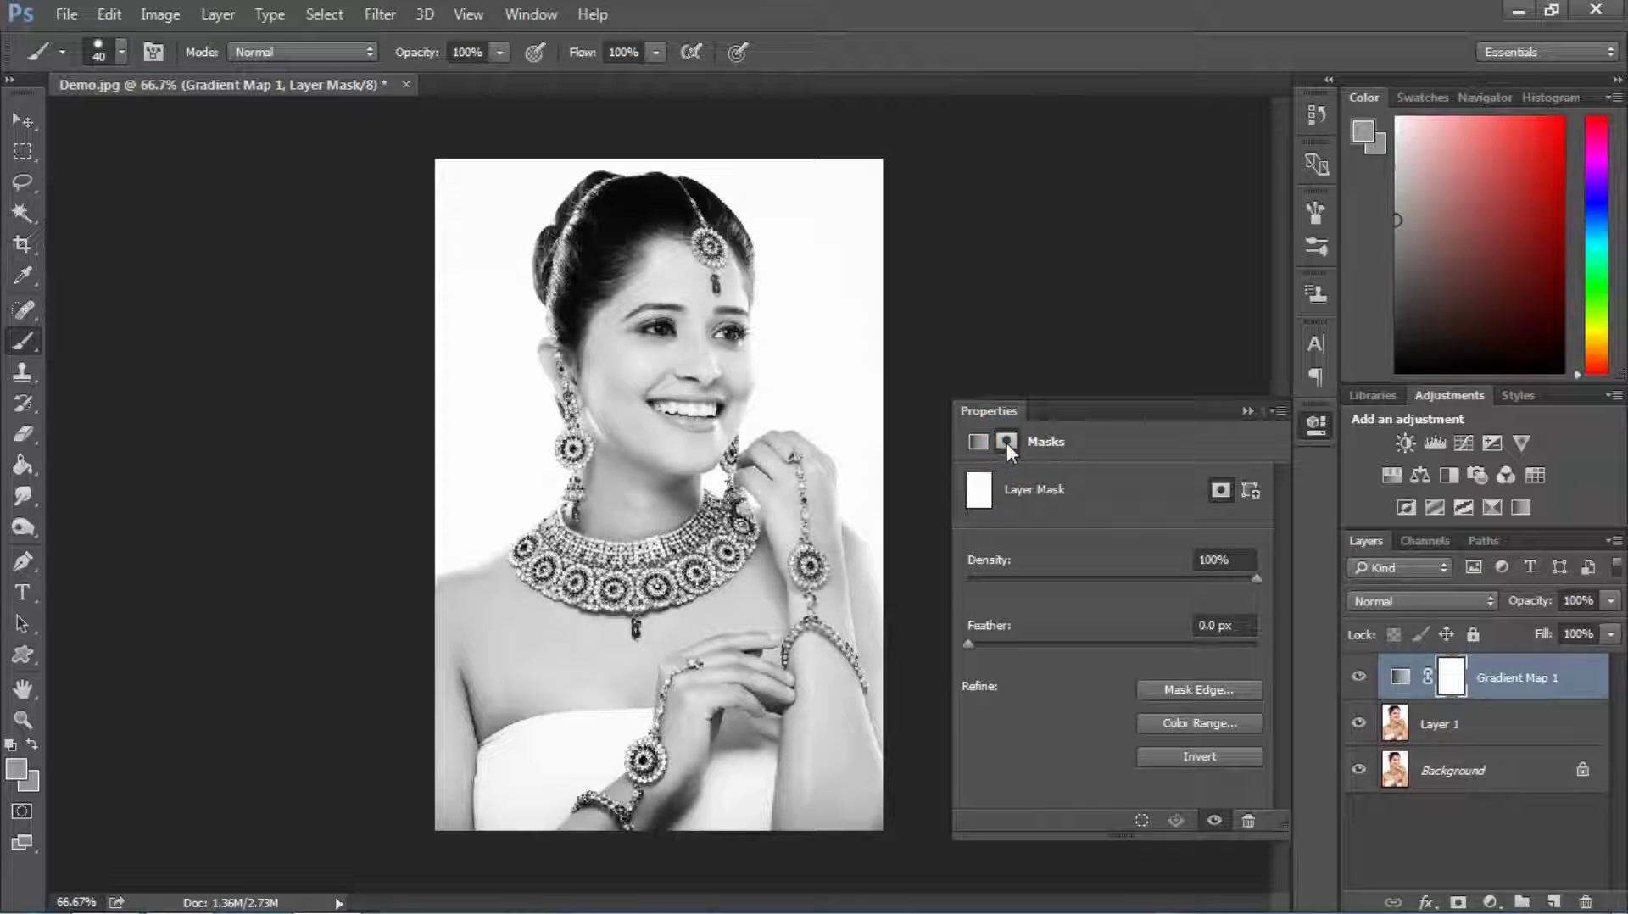
pyautogui.click(1177, 723)
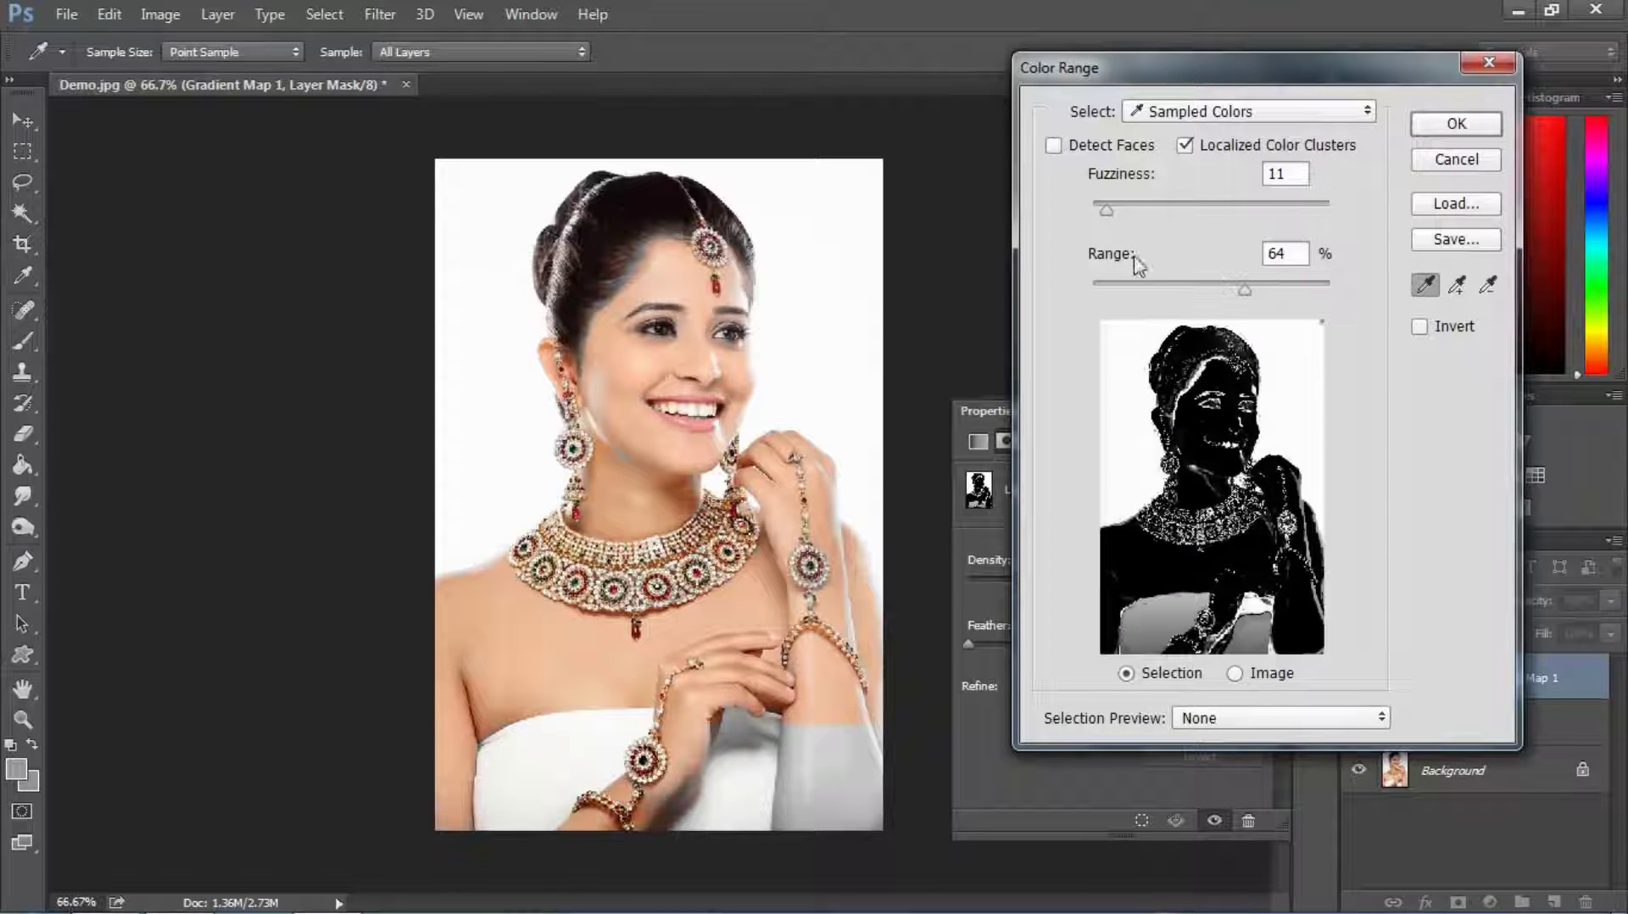
pyautogui.click(1054, 147)
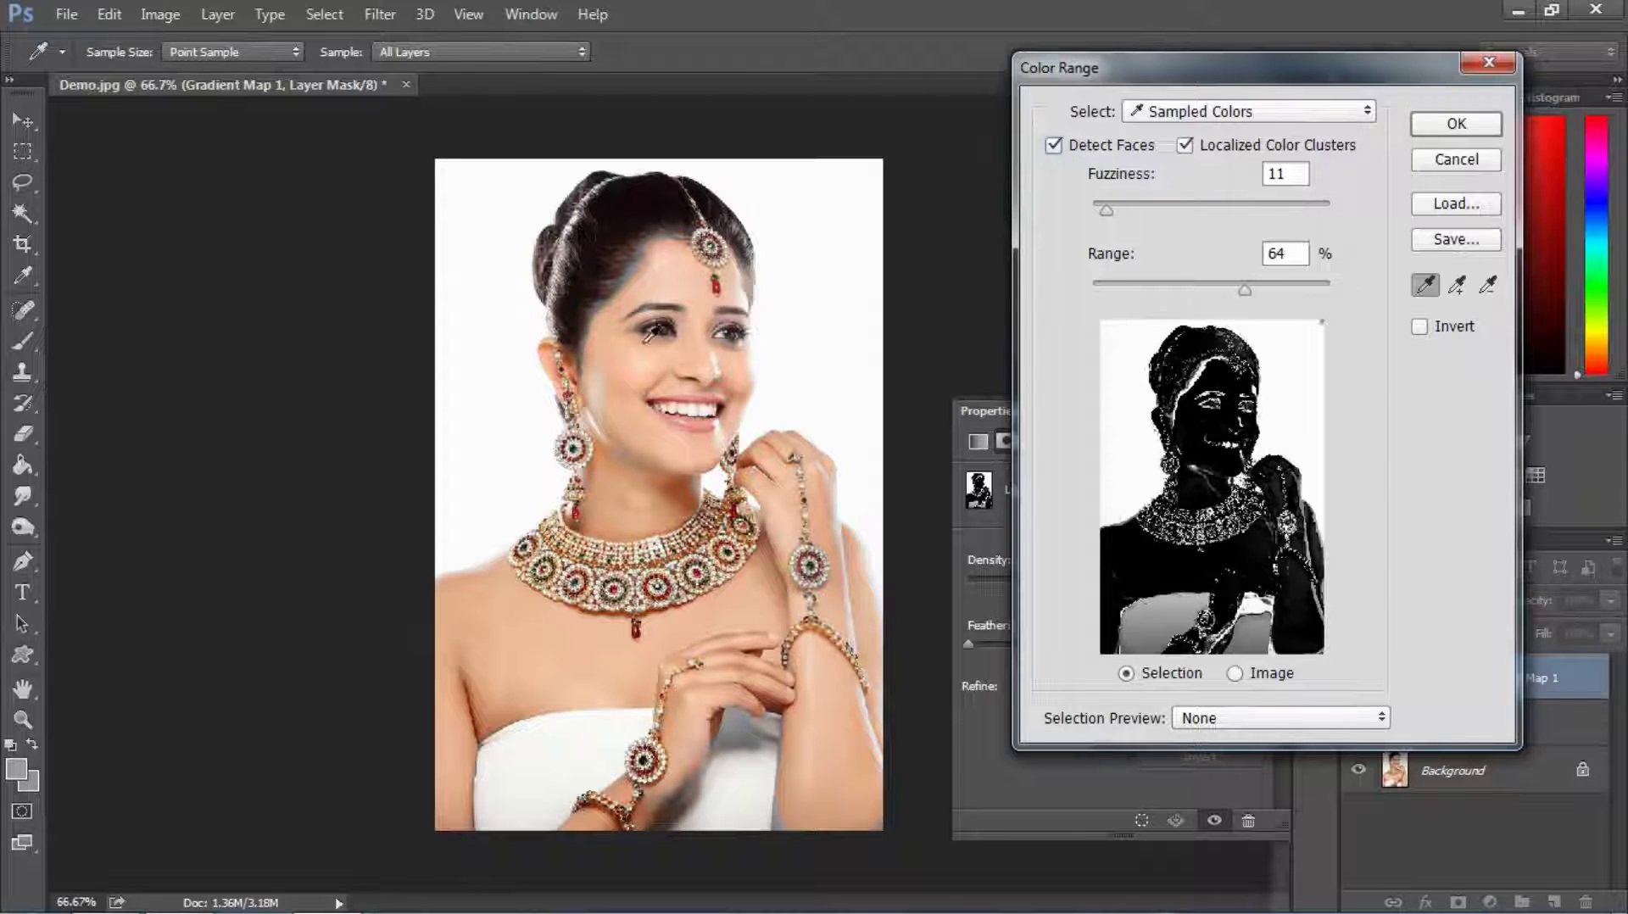
pyautogui.click(644, 370)
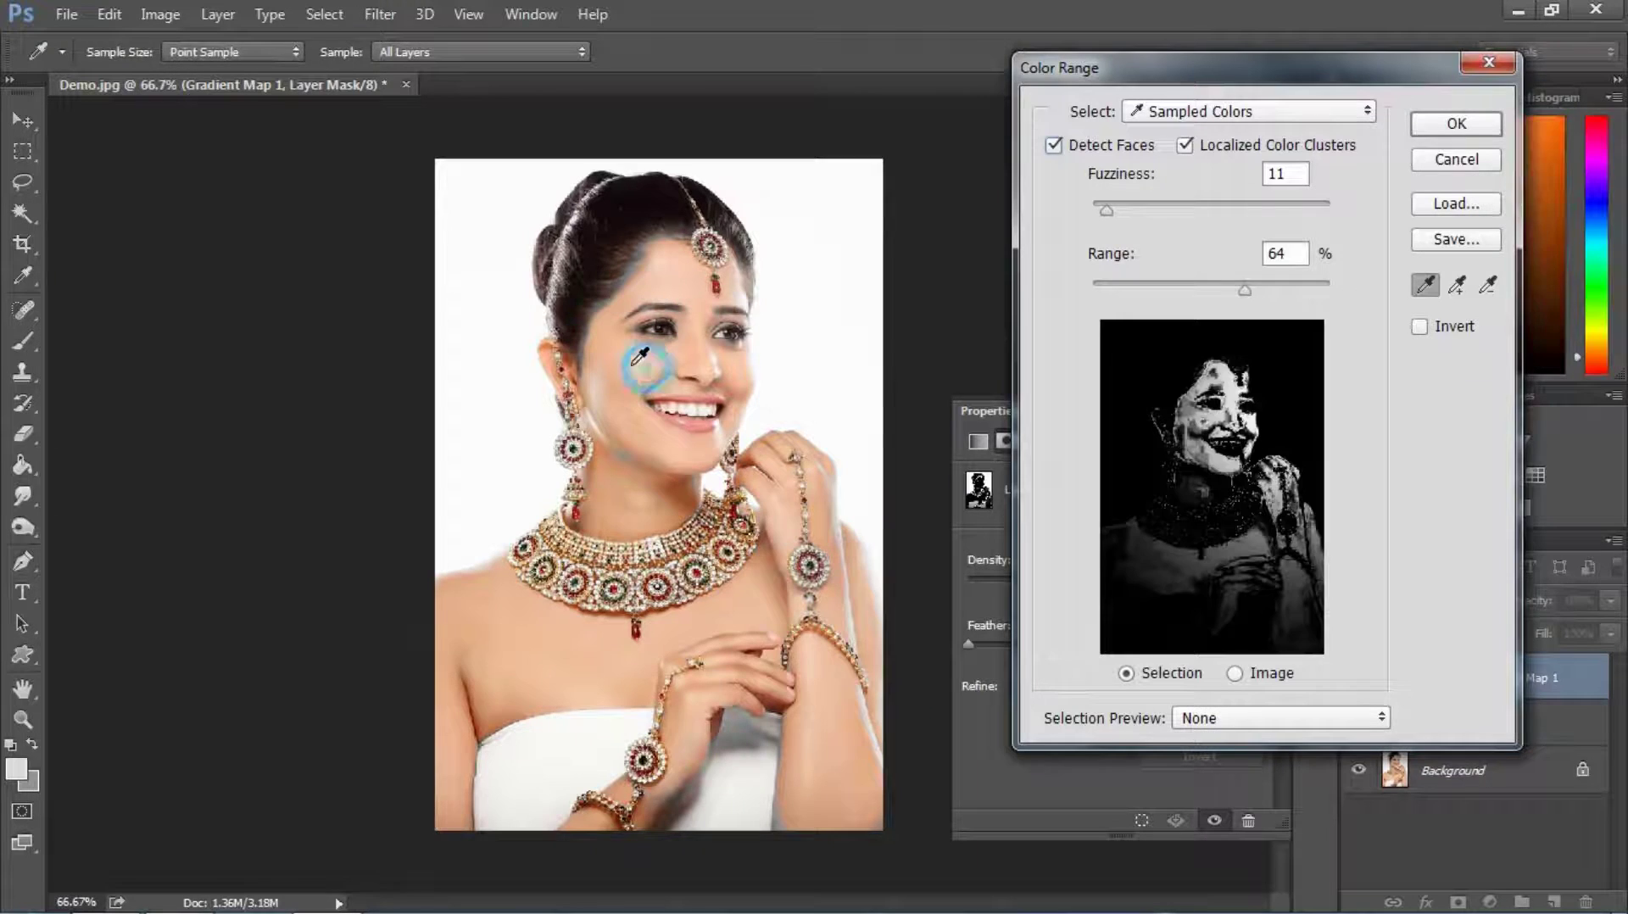
pyautogui.click(1456, 288)
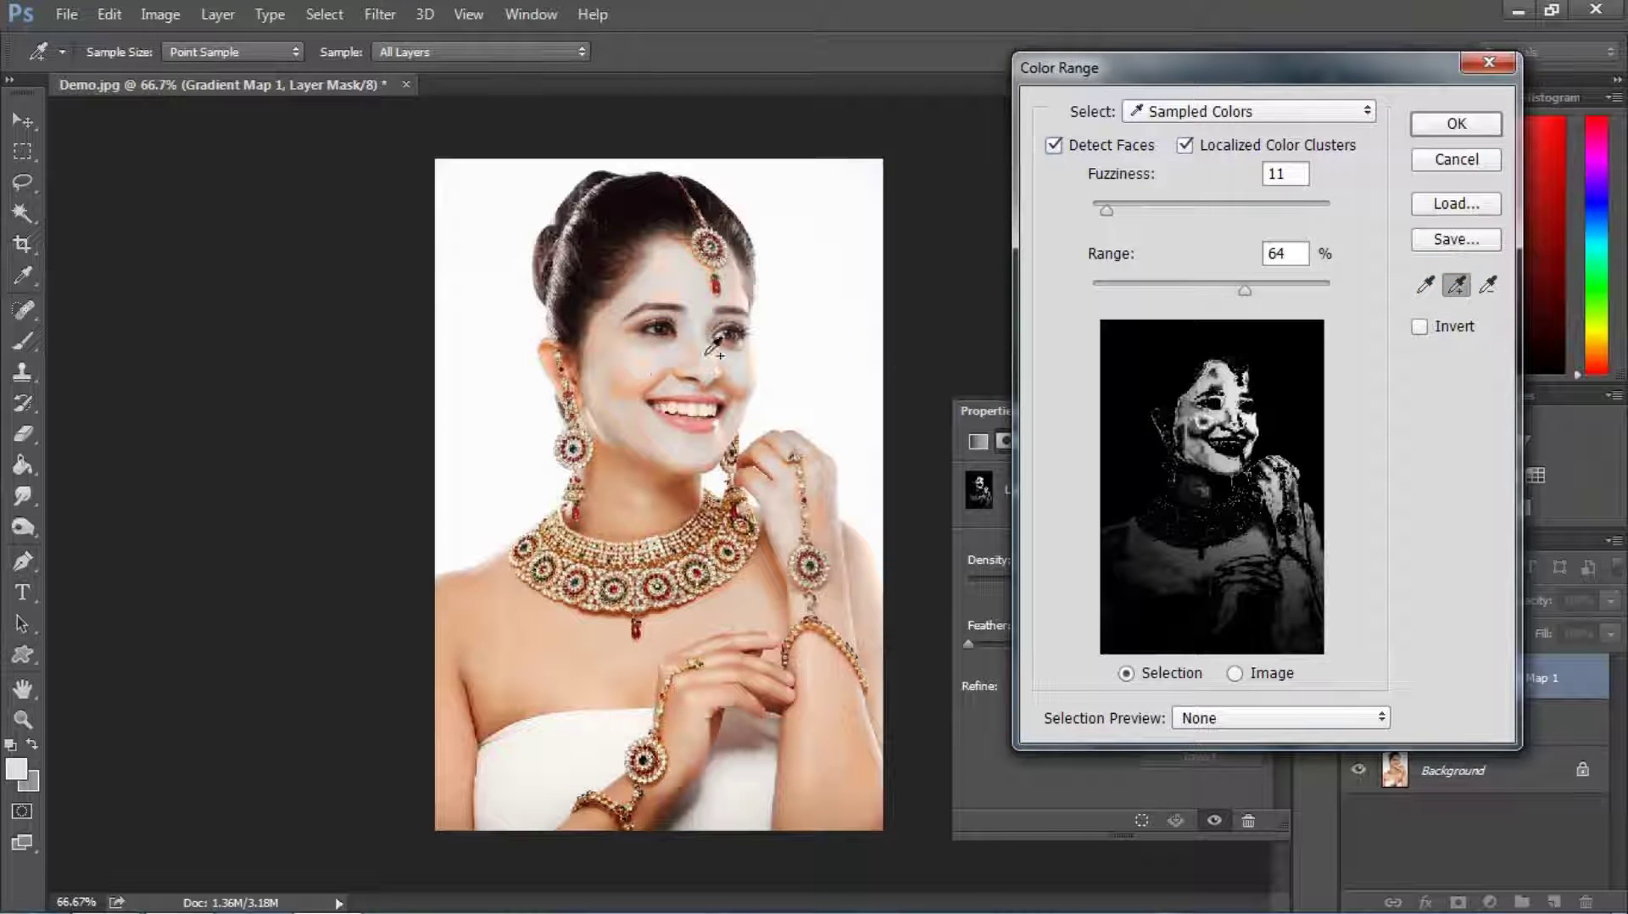
pyautogui.click(647, 368)
pyautogui.click(645, 378)
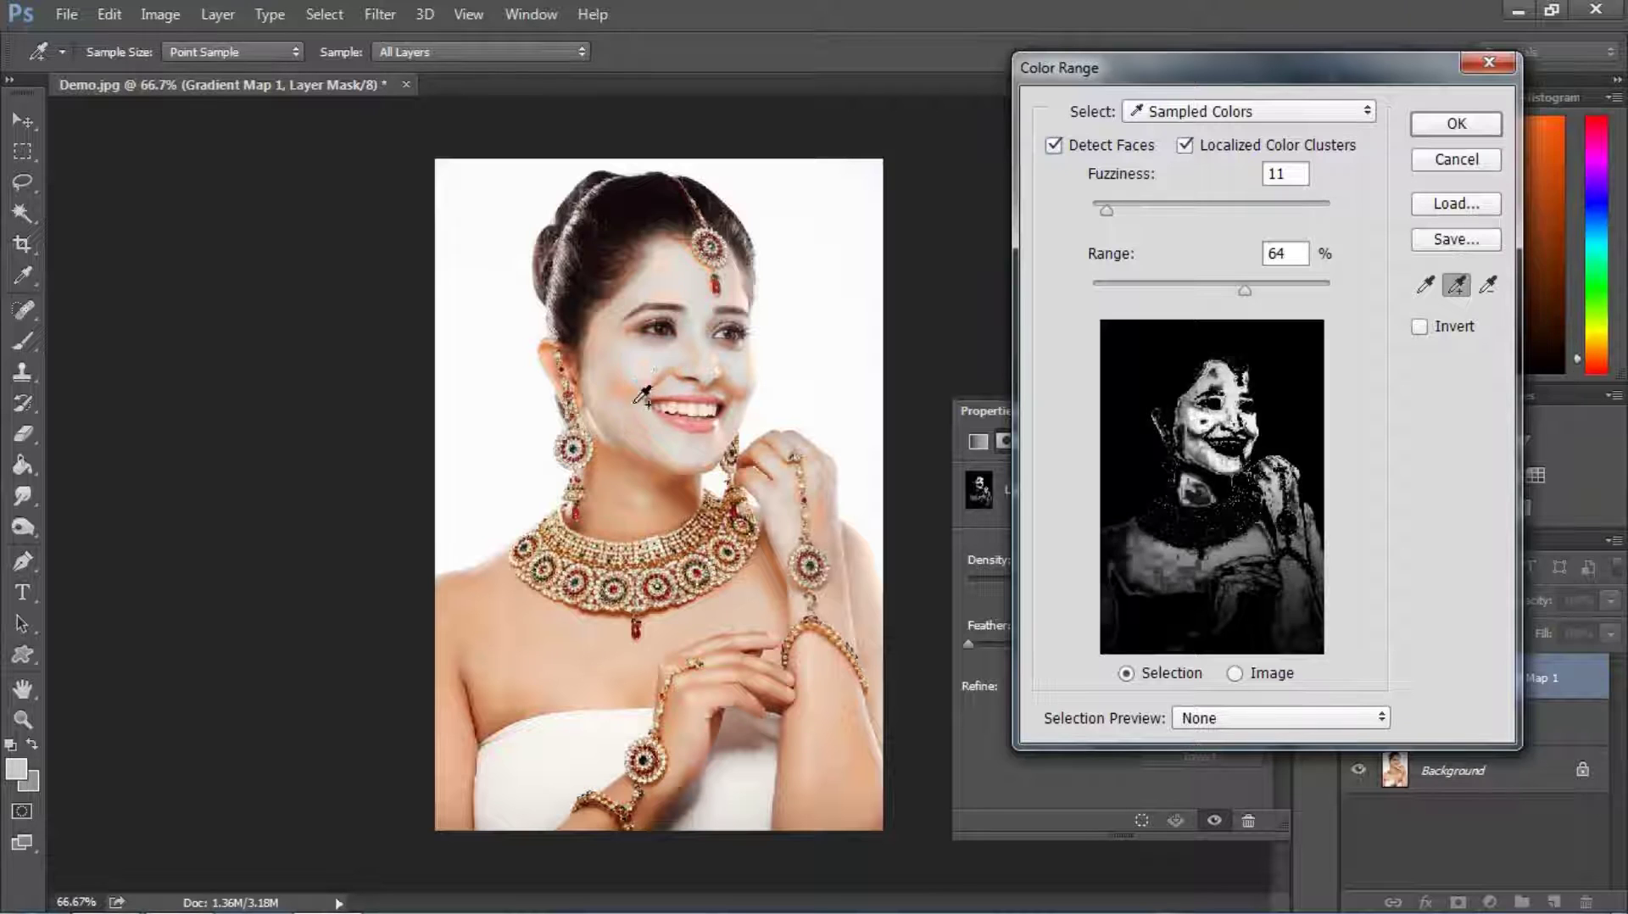
pyautogui.click(654, 370)
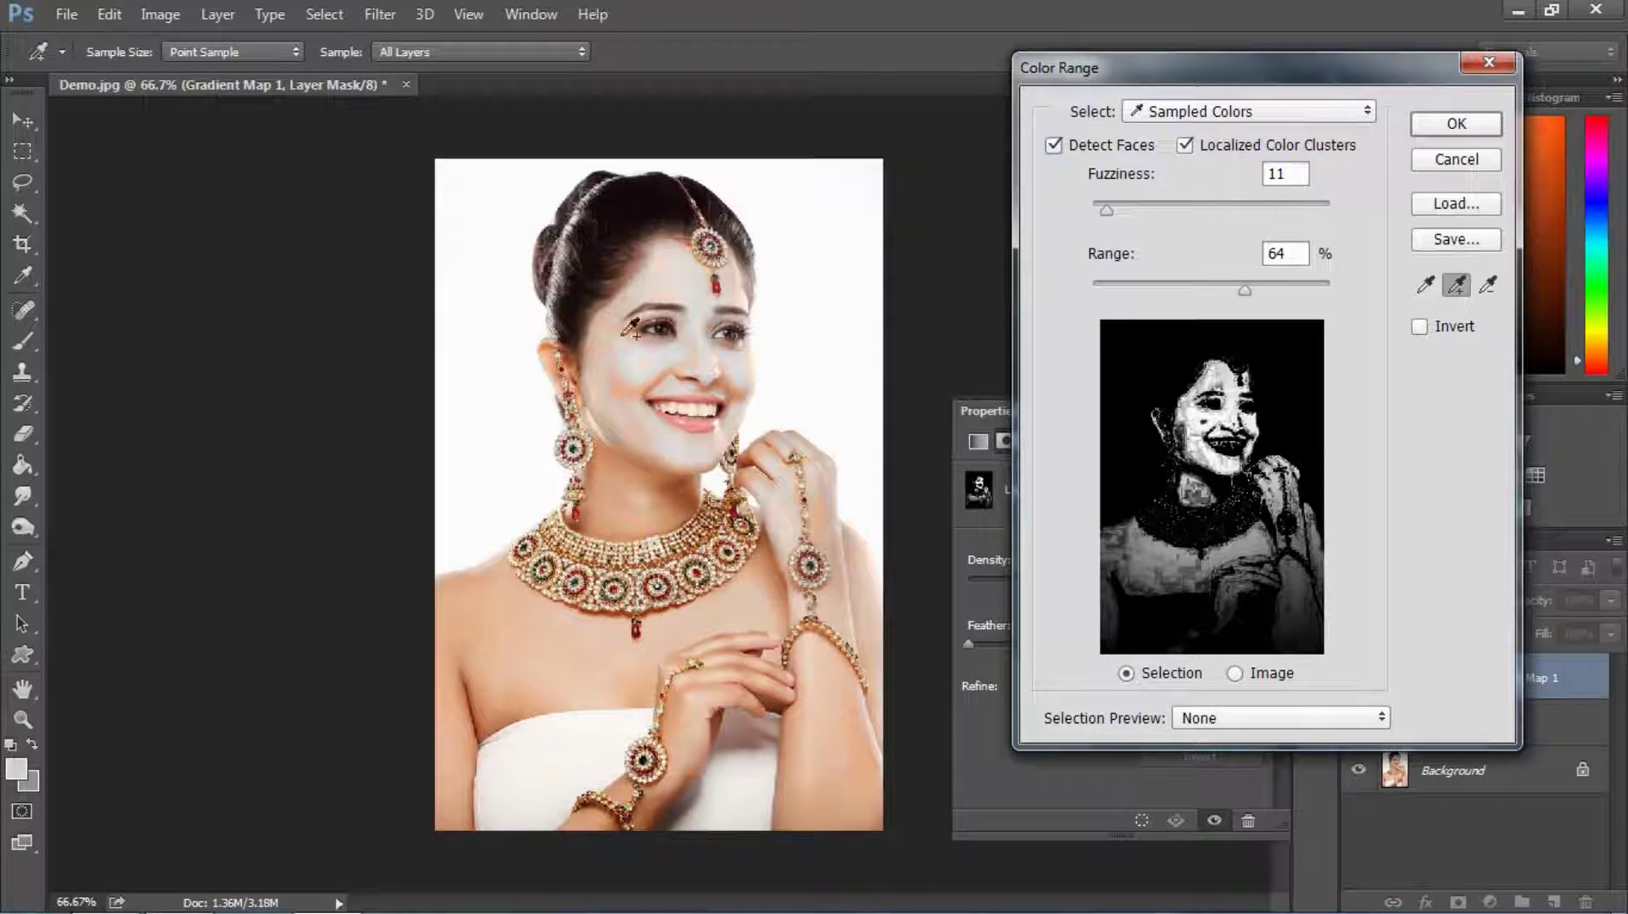
pyautogui.click(655, 365)
# Step: Raise the Color Range Fuzziness to 84 and add color samples from the chest, arm, hand, lips, hair and neck
pyautogui.moveTo(1106, 211); pyautogui.dragTo(1193, 219)
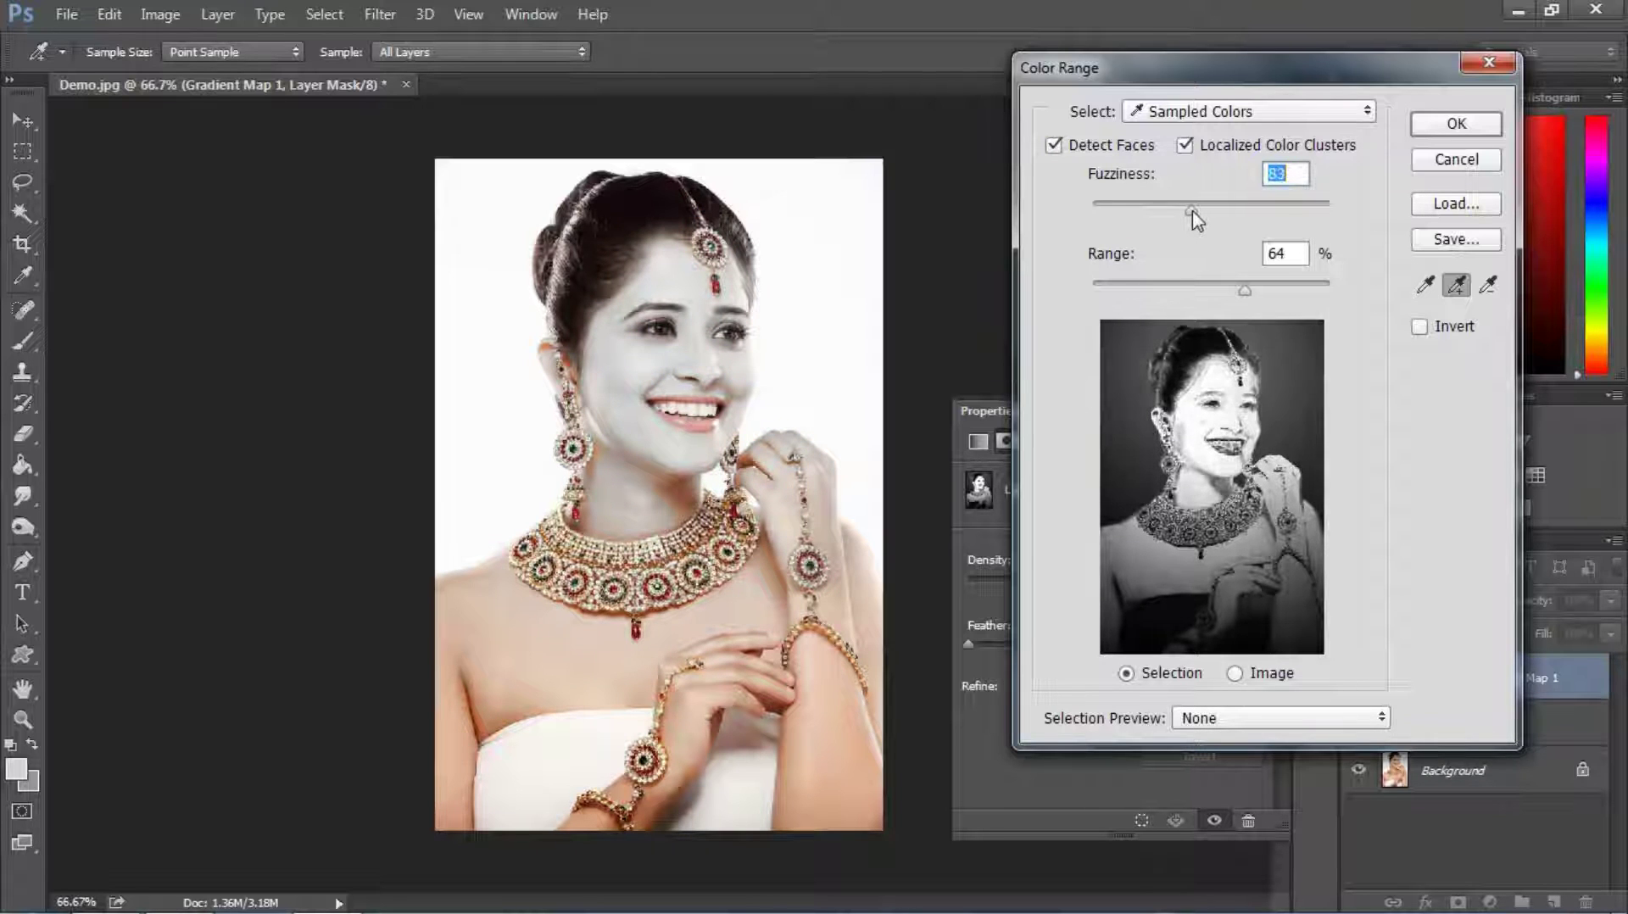
pyautogui.click(600, 658)
pyautogui.click(581, 673)
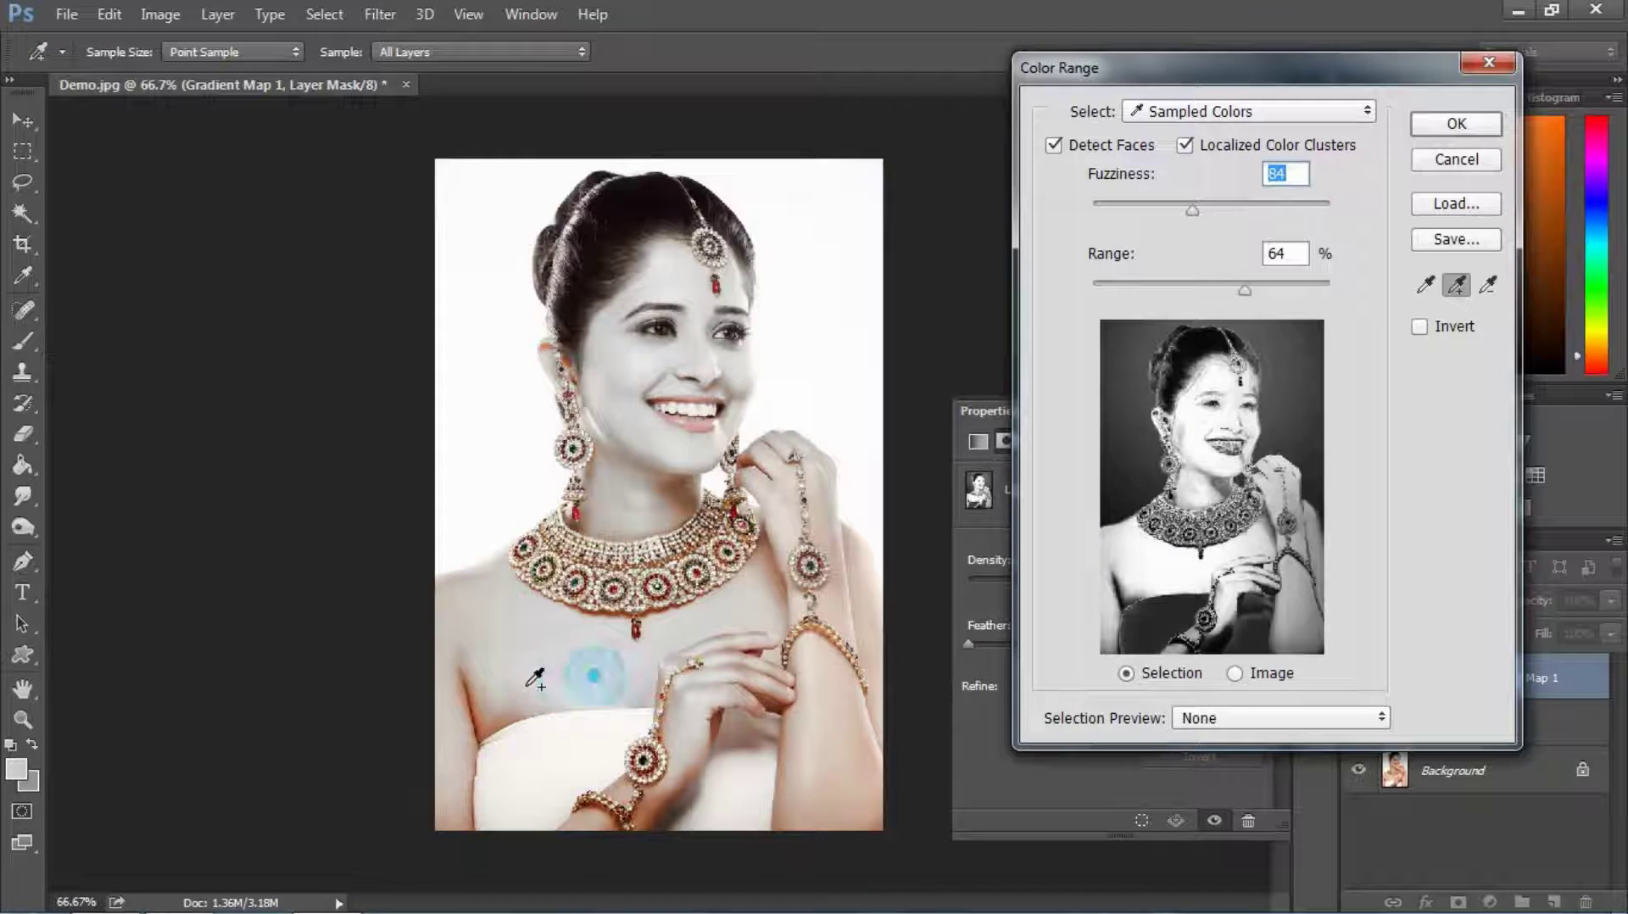
pyautogui.click(500, 708)
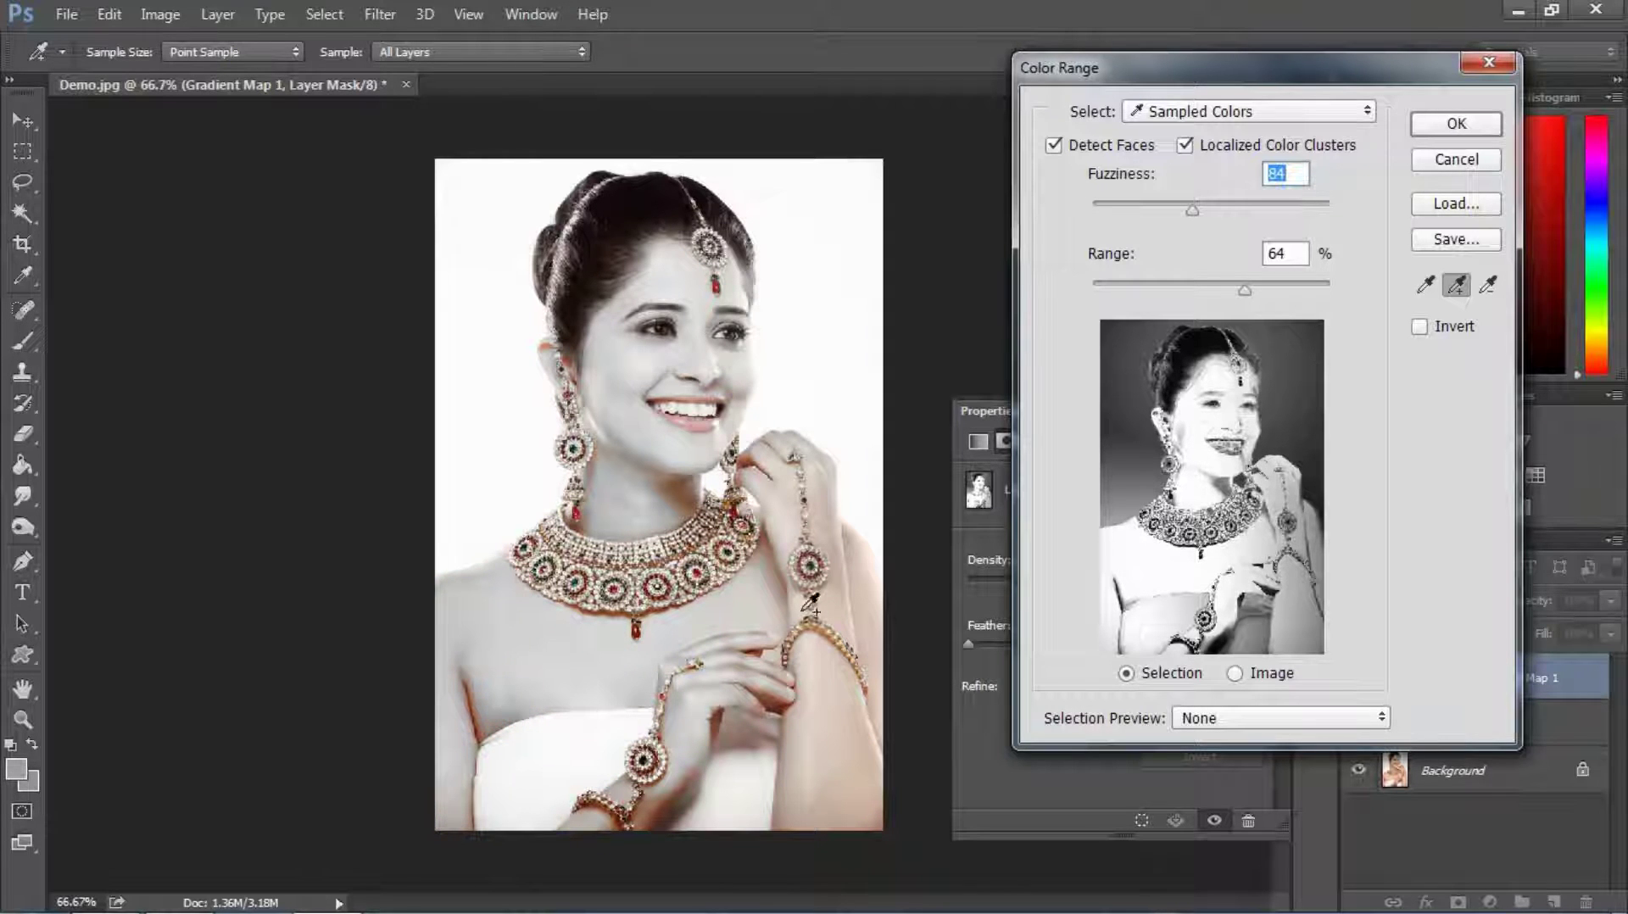
pyautogui.click(838, 728)
pyautogui.click(867, 607)
pyautogui.click(812, 507)
pyautogui.click(693, 431)
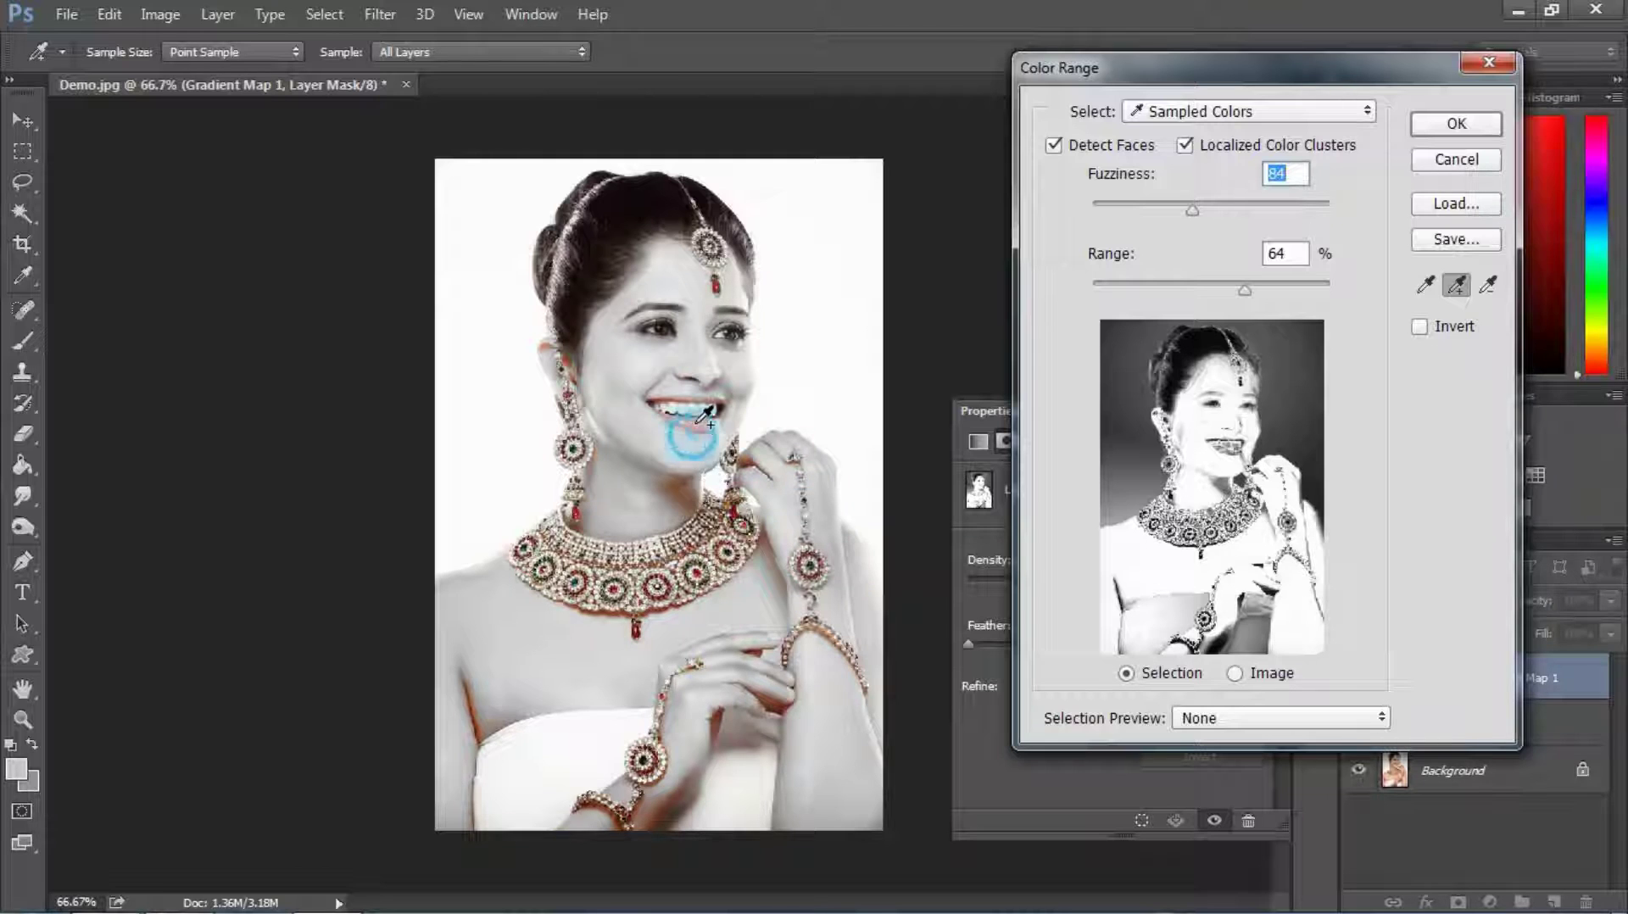
pyautogui.click(642, 257)
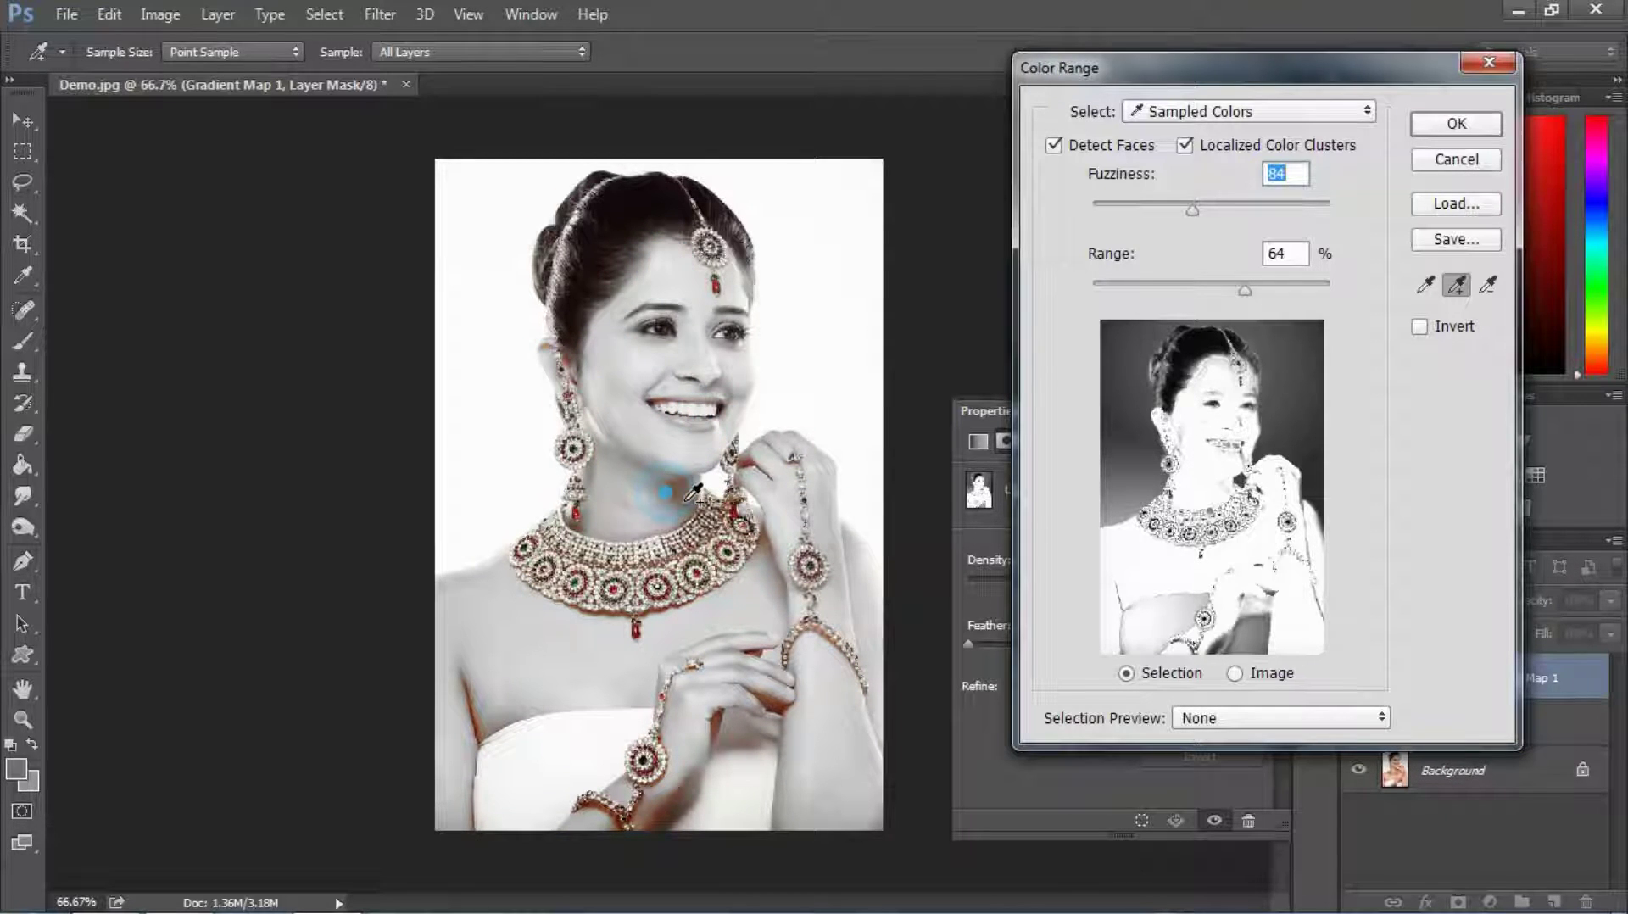
pyautogui.click(668, 490)
pyautogui.click(574, 687)
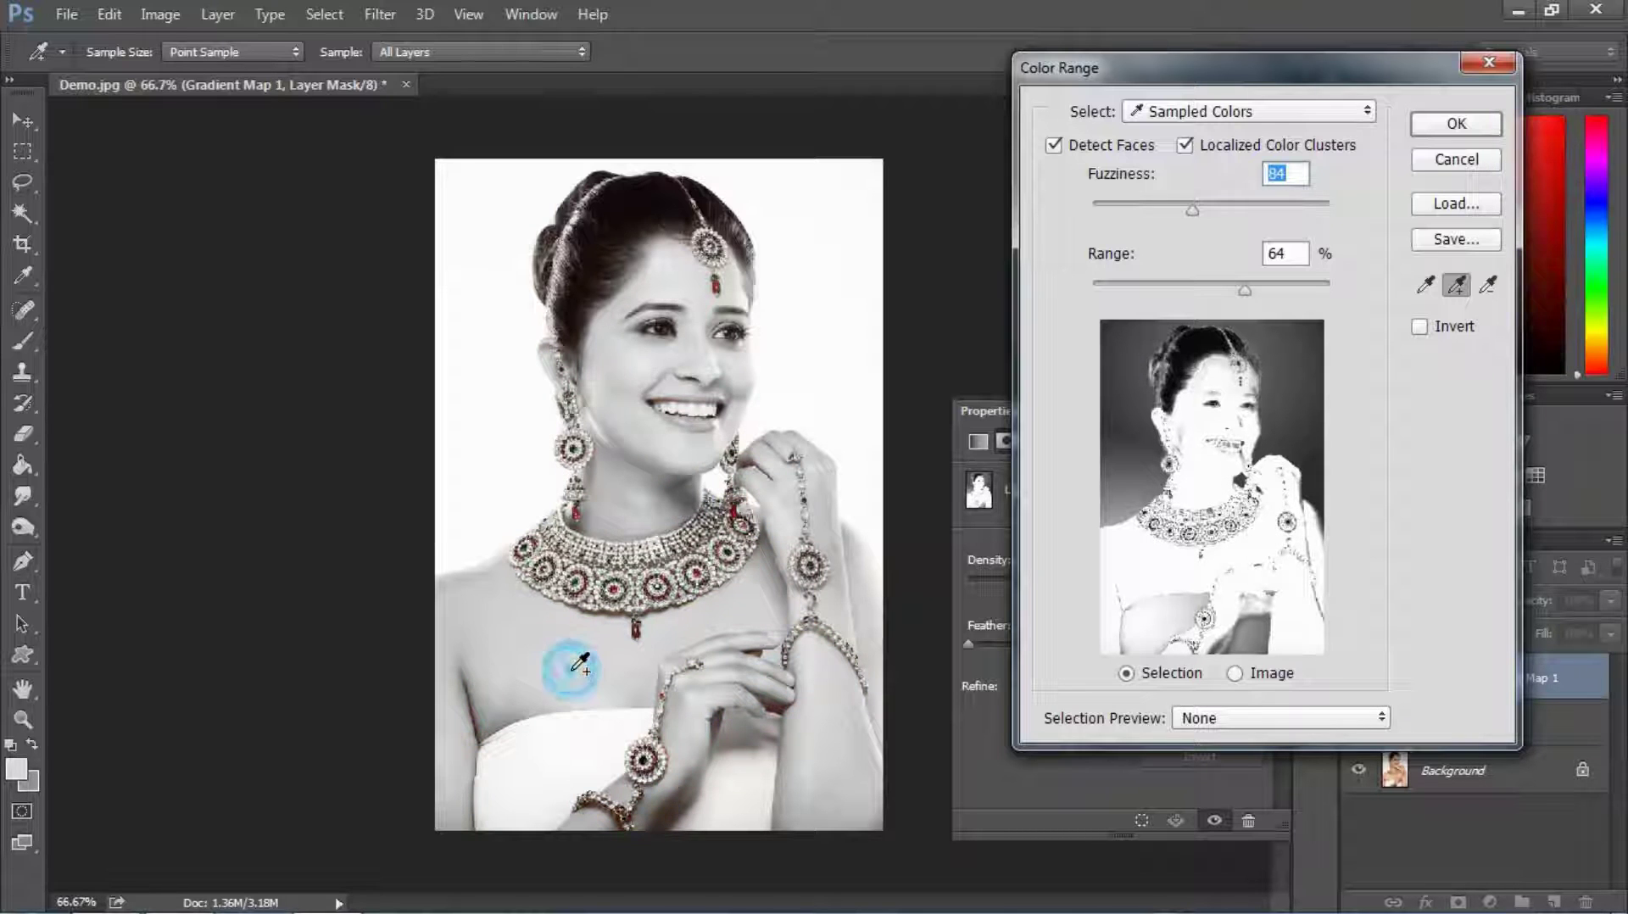
# Step: Set Fuzziness to 143 and Range to 43%, keep Localized Color Clusters enabled, and apply the color range to the mask
pyautogui.moveTo(1192, 208); pyautogui.dragTo(1263, 217)
pyautogui.moveTo(1241, 286); pyautogui.dragTo(1197, 290)
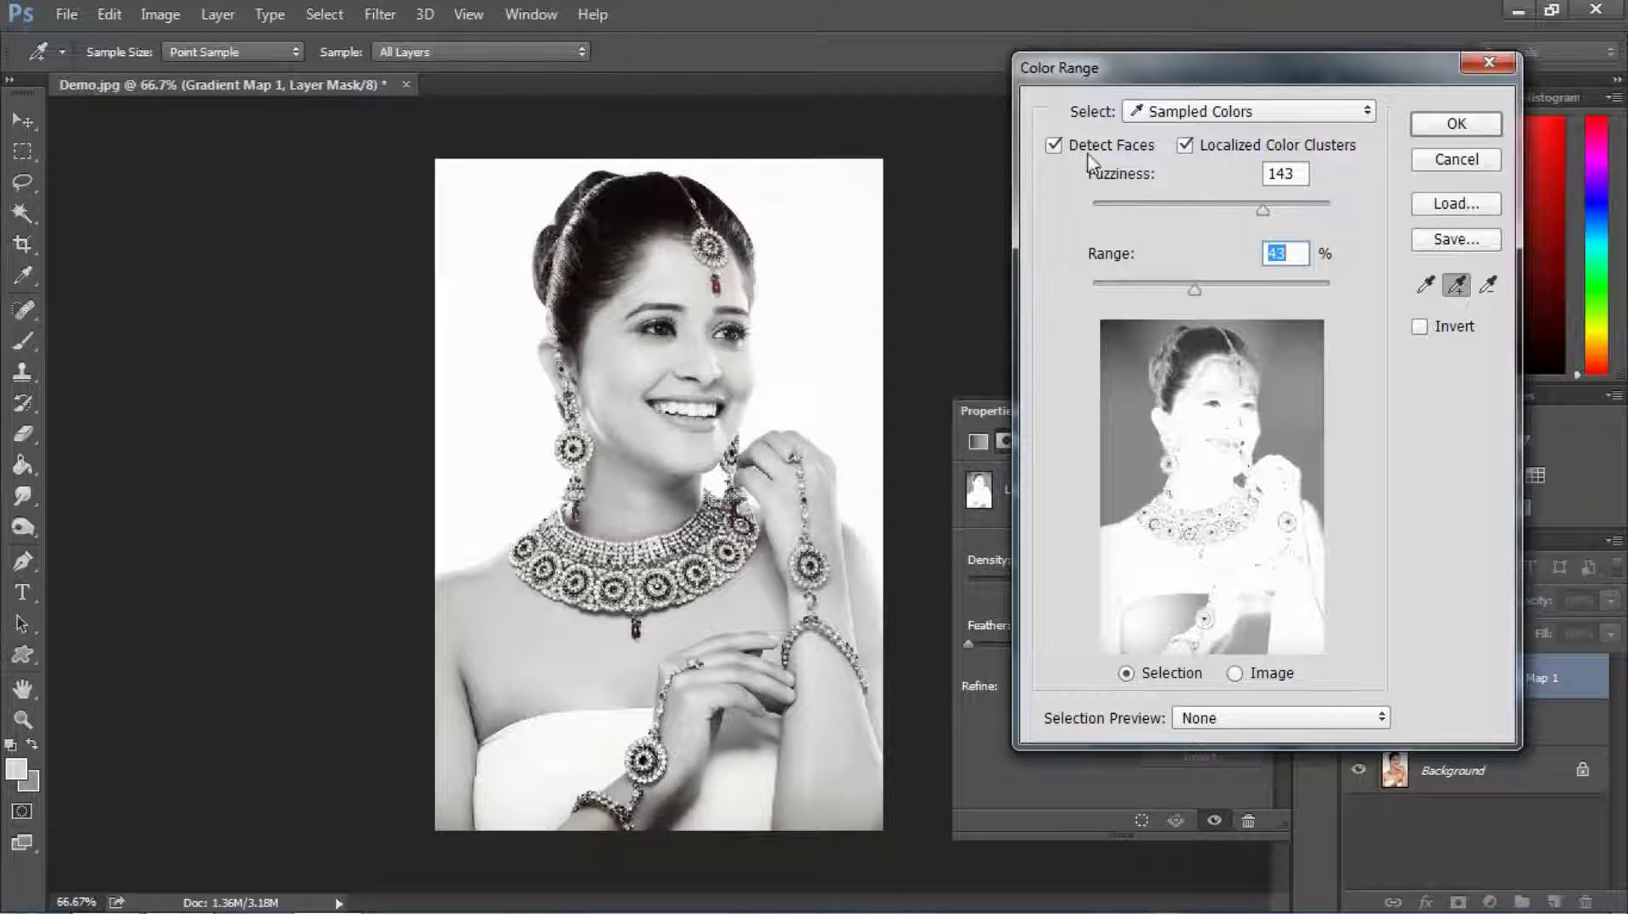
pyautogui.click(1186, 146)
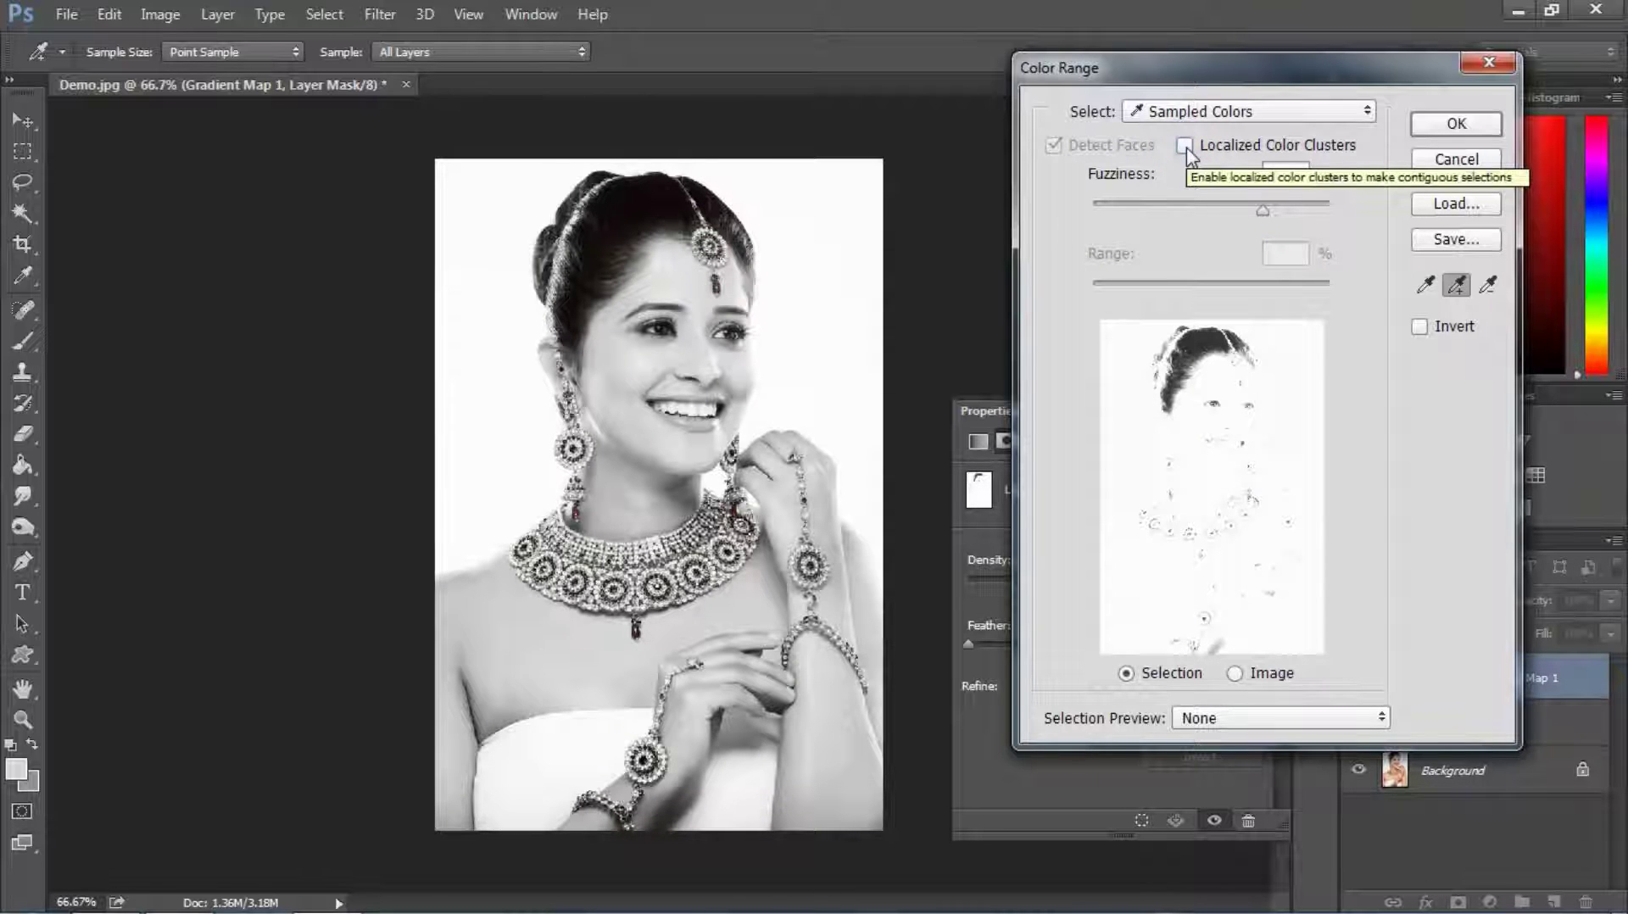
pyautogui.click(1185, 145)
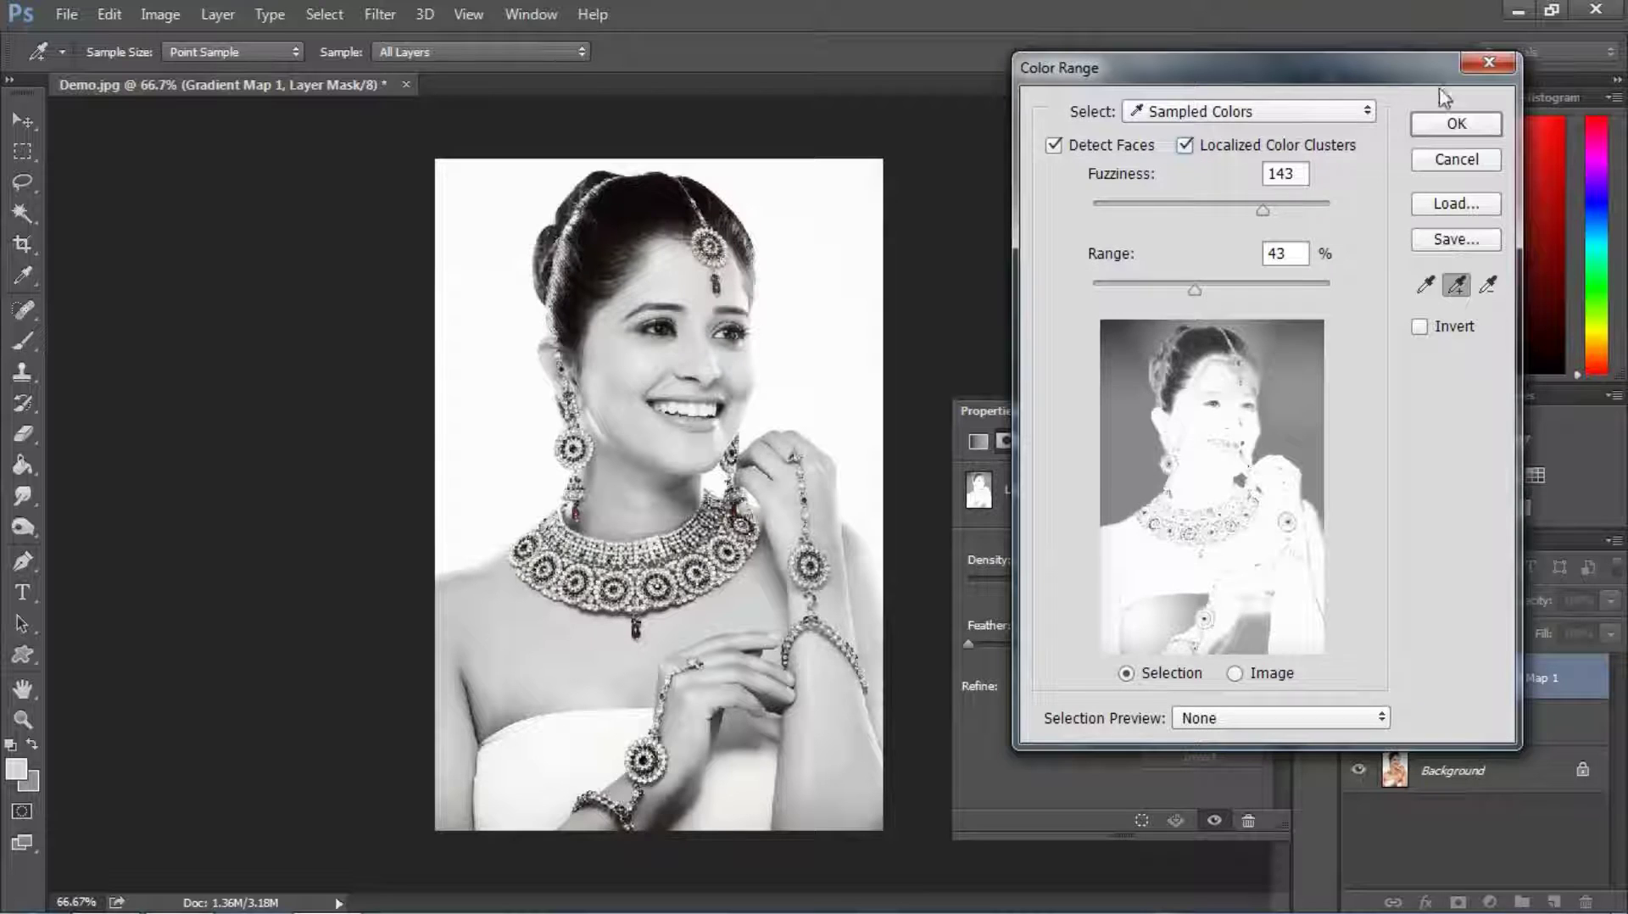
pyautogui.click(1455, 124)
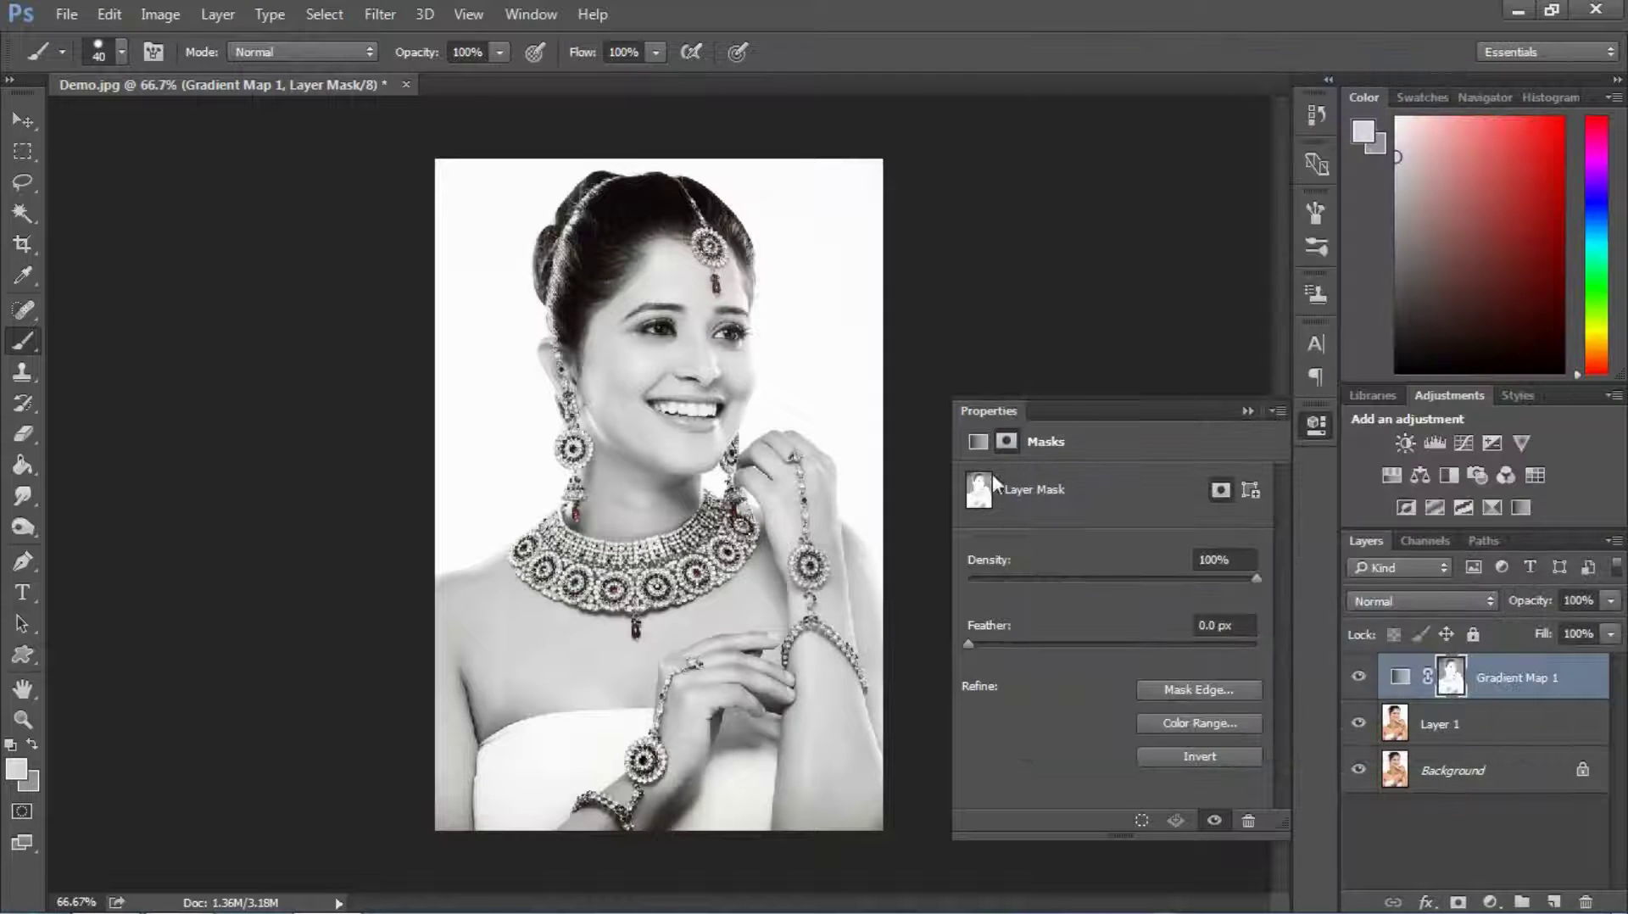
pyautogui.click(1243, 412)
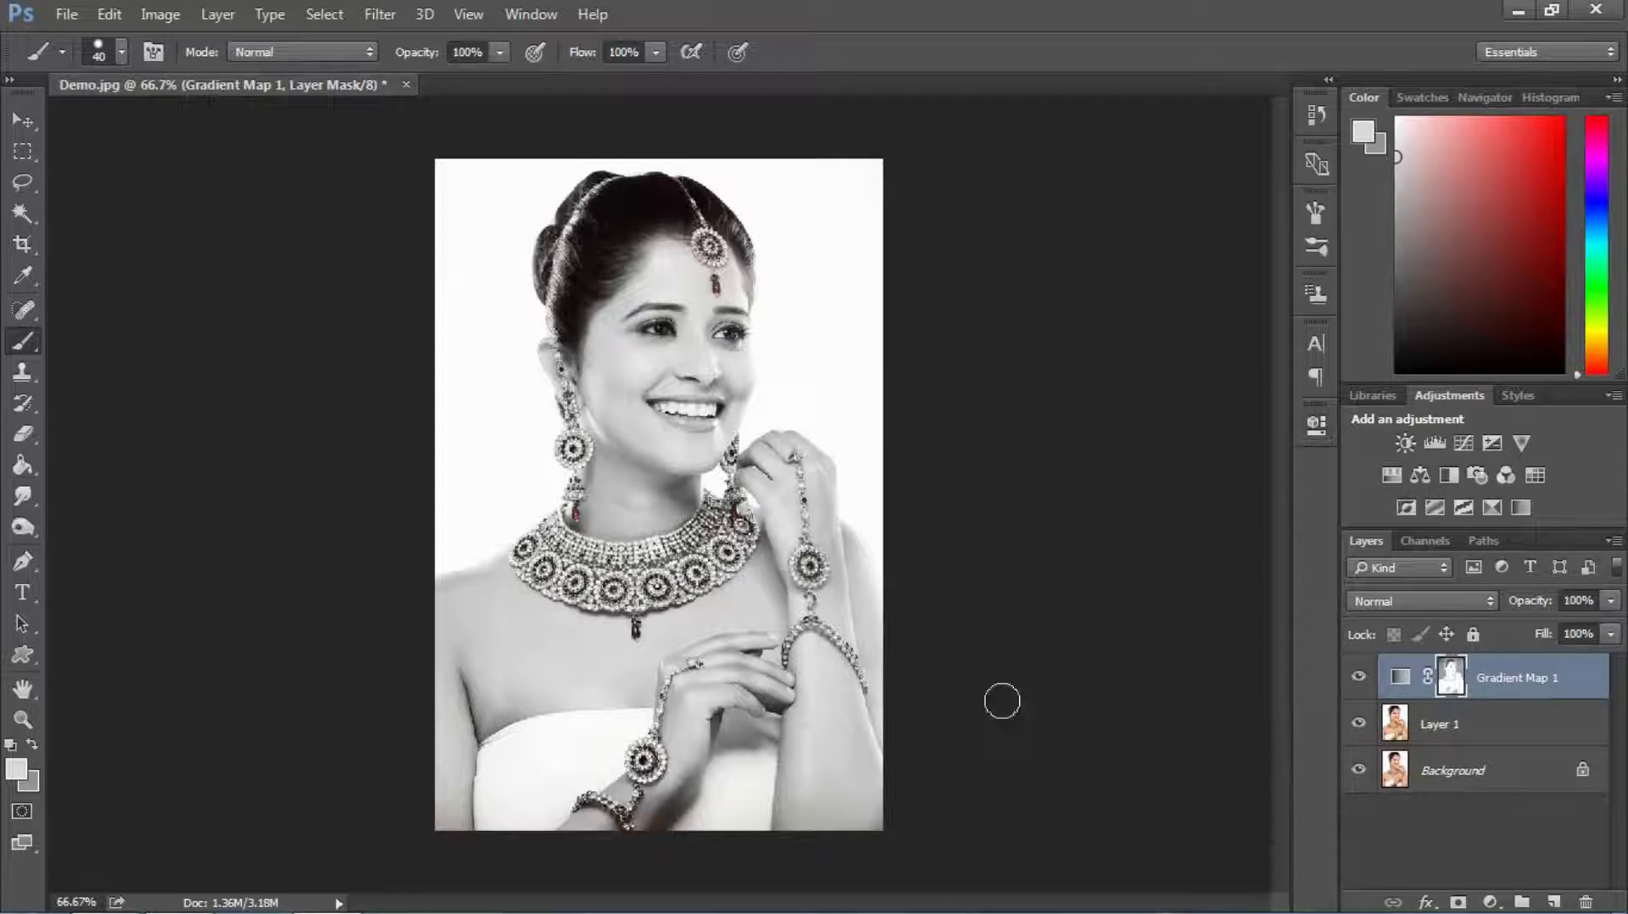
# Step: Add a vector mask to the Gradient Map layer alongside its layer mask
pyautogui.moveTo(1476, 910)
pyautogui.click(1458, 902)
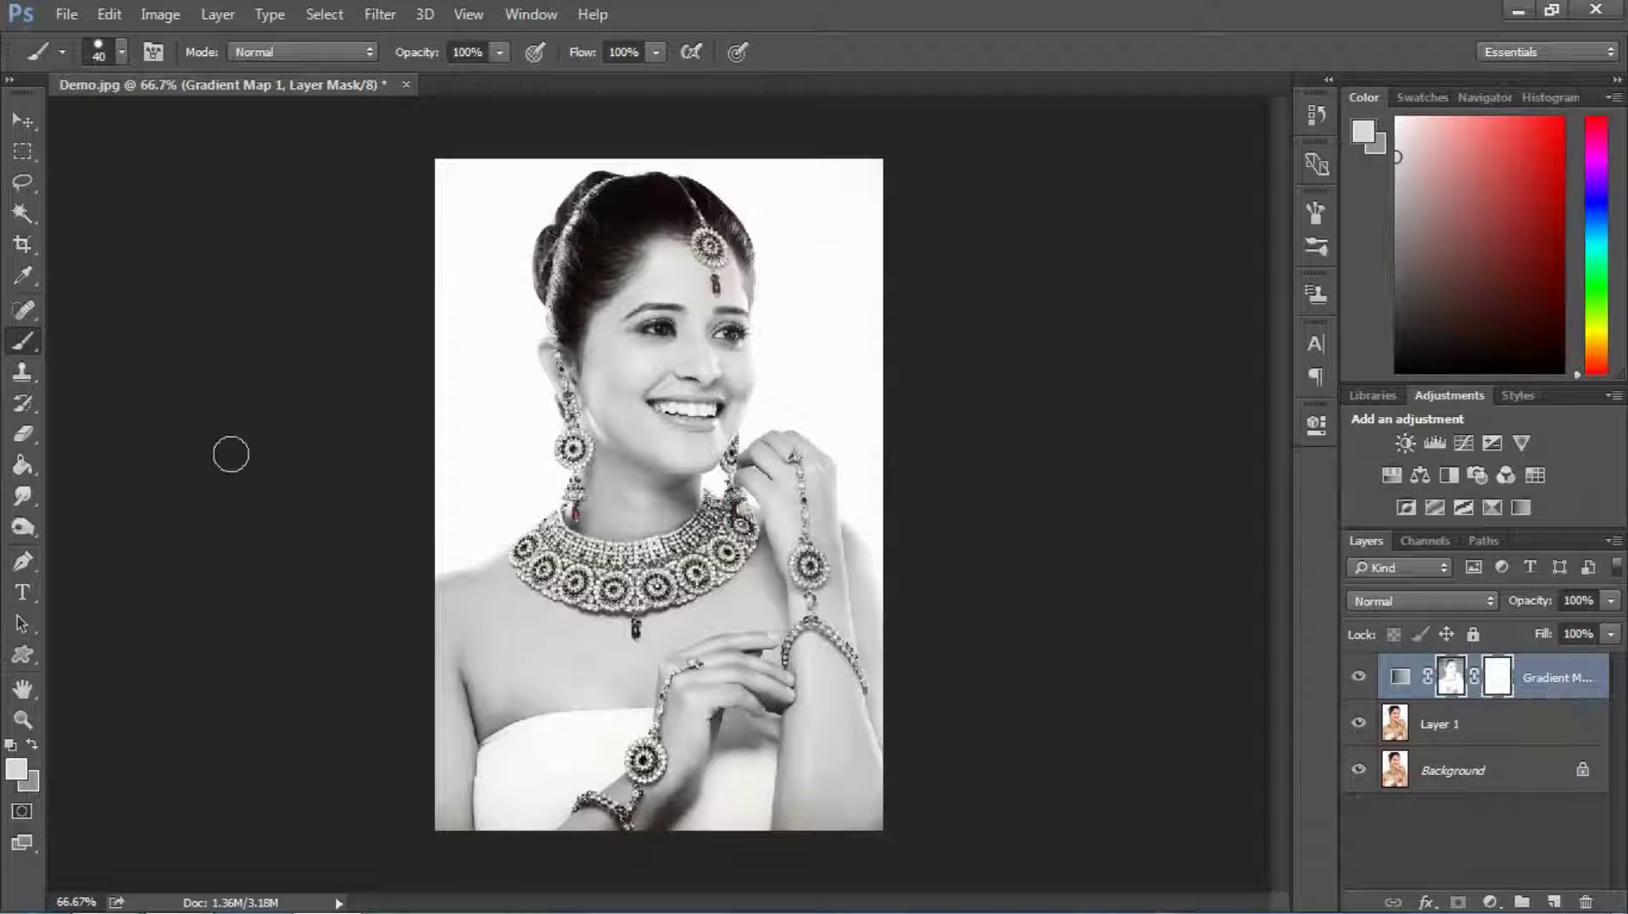
# Step: Select the Brush tool and set the foreground color to white (ffffff) and the background color to black
pyautogui.click(27, 343)
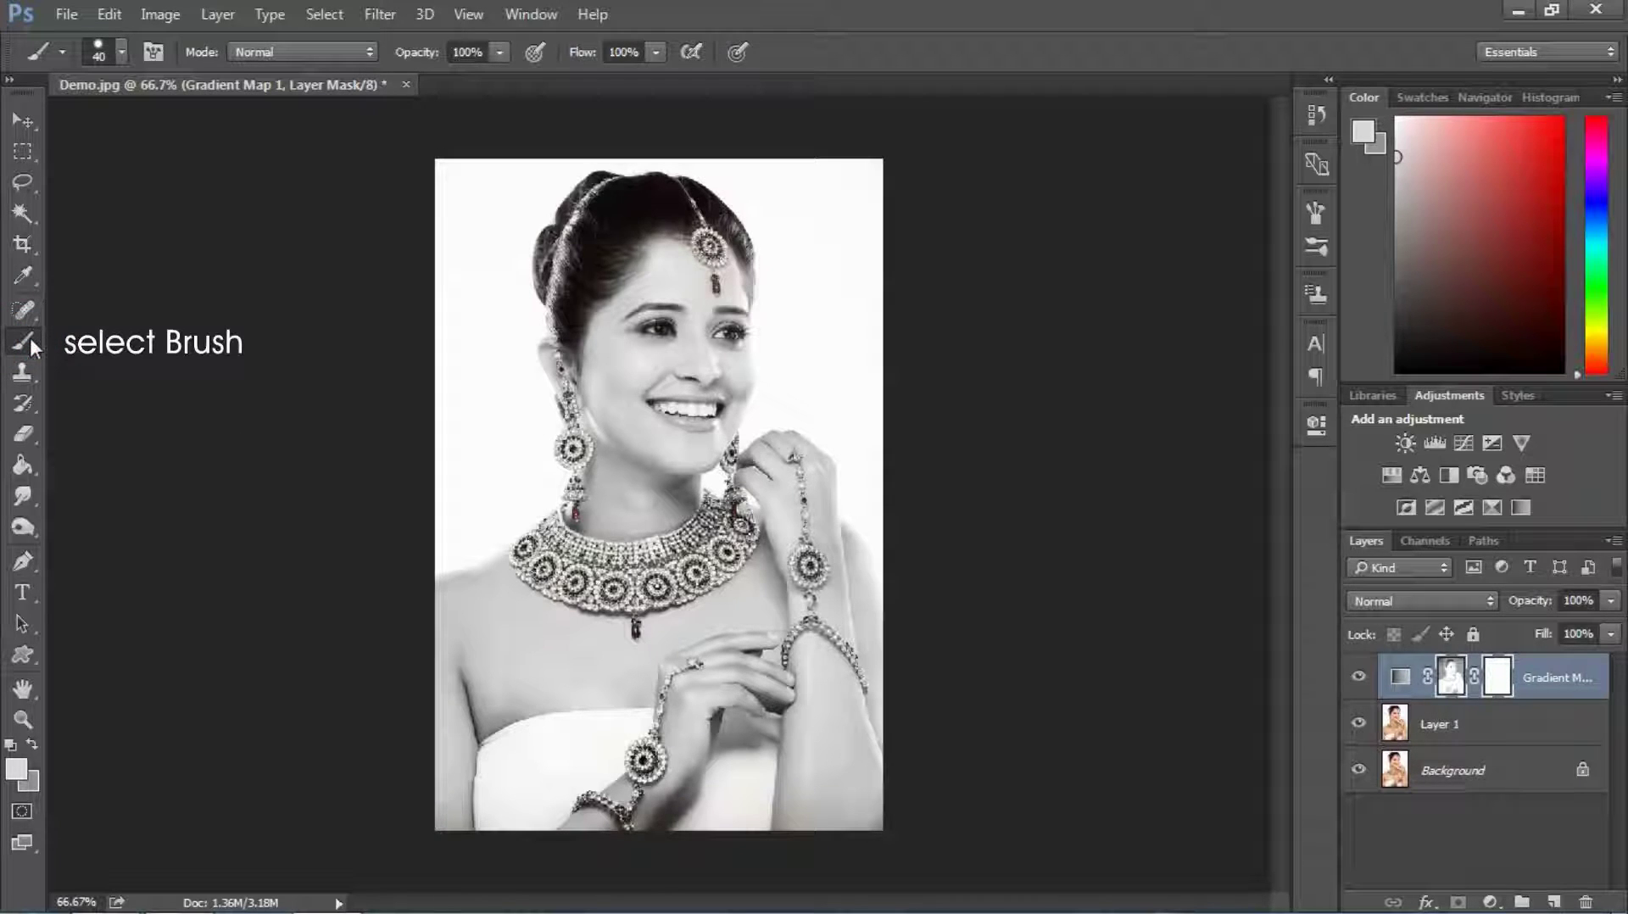
pyautogui.click(15, 764)
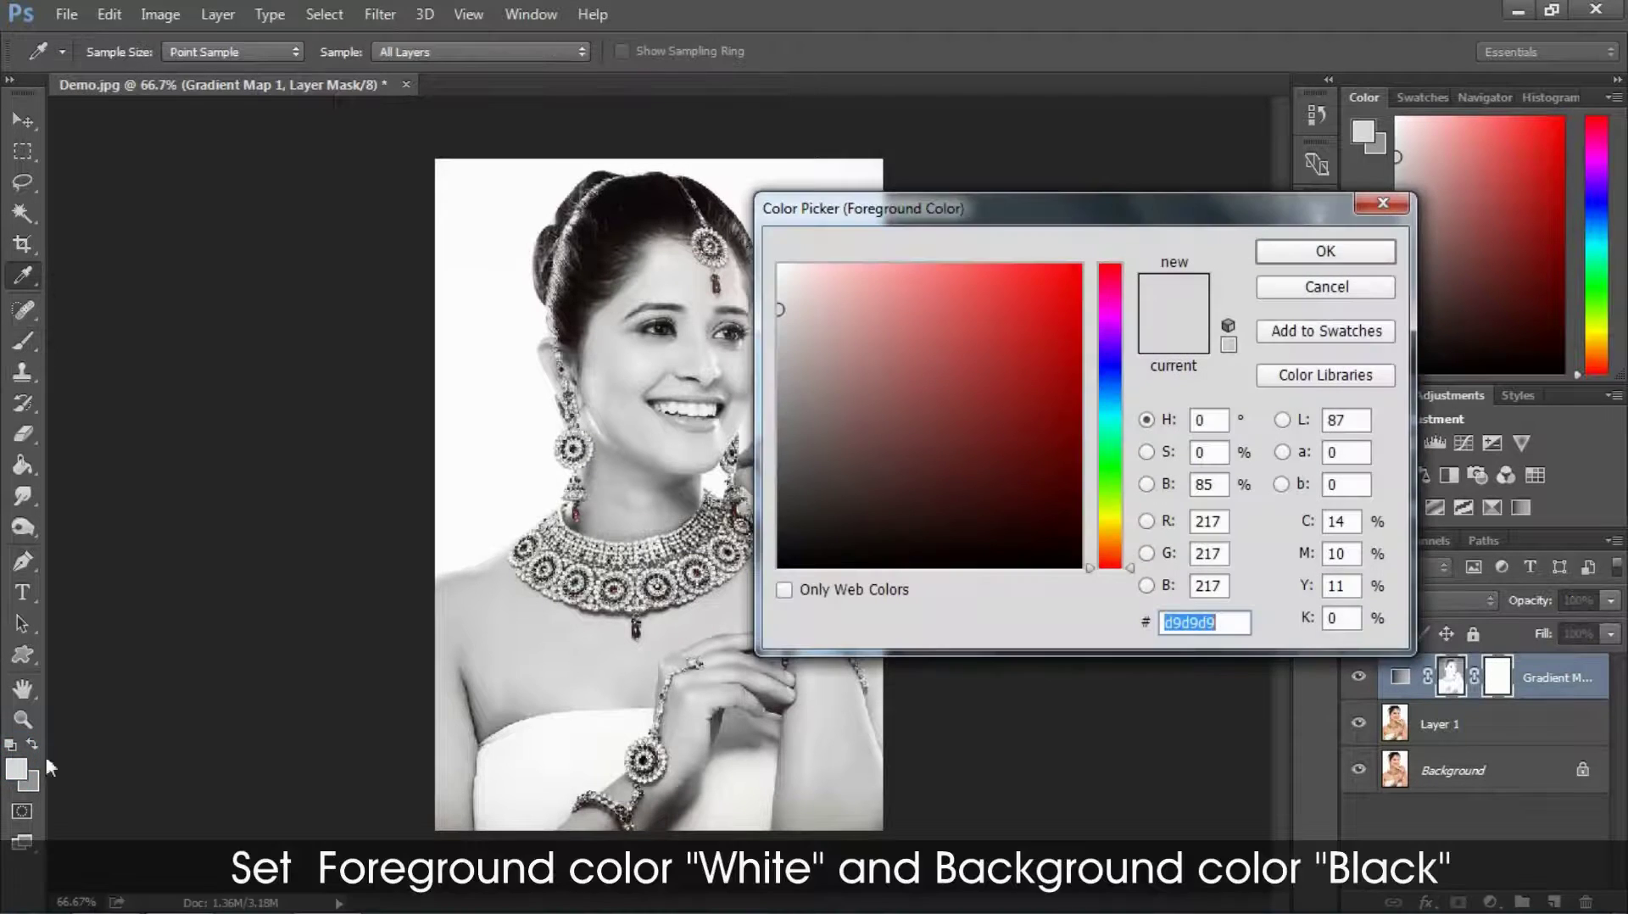
pyautogui.moveTo(808, 284); pyautogui.dragTo(769, 262)
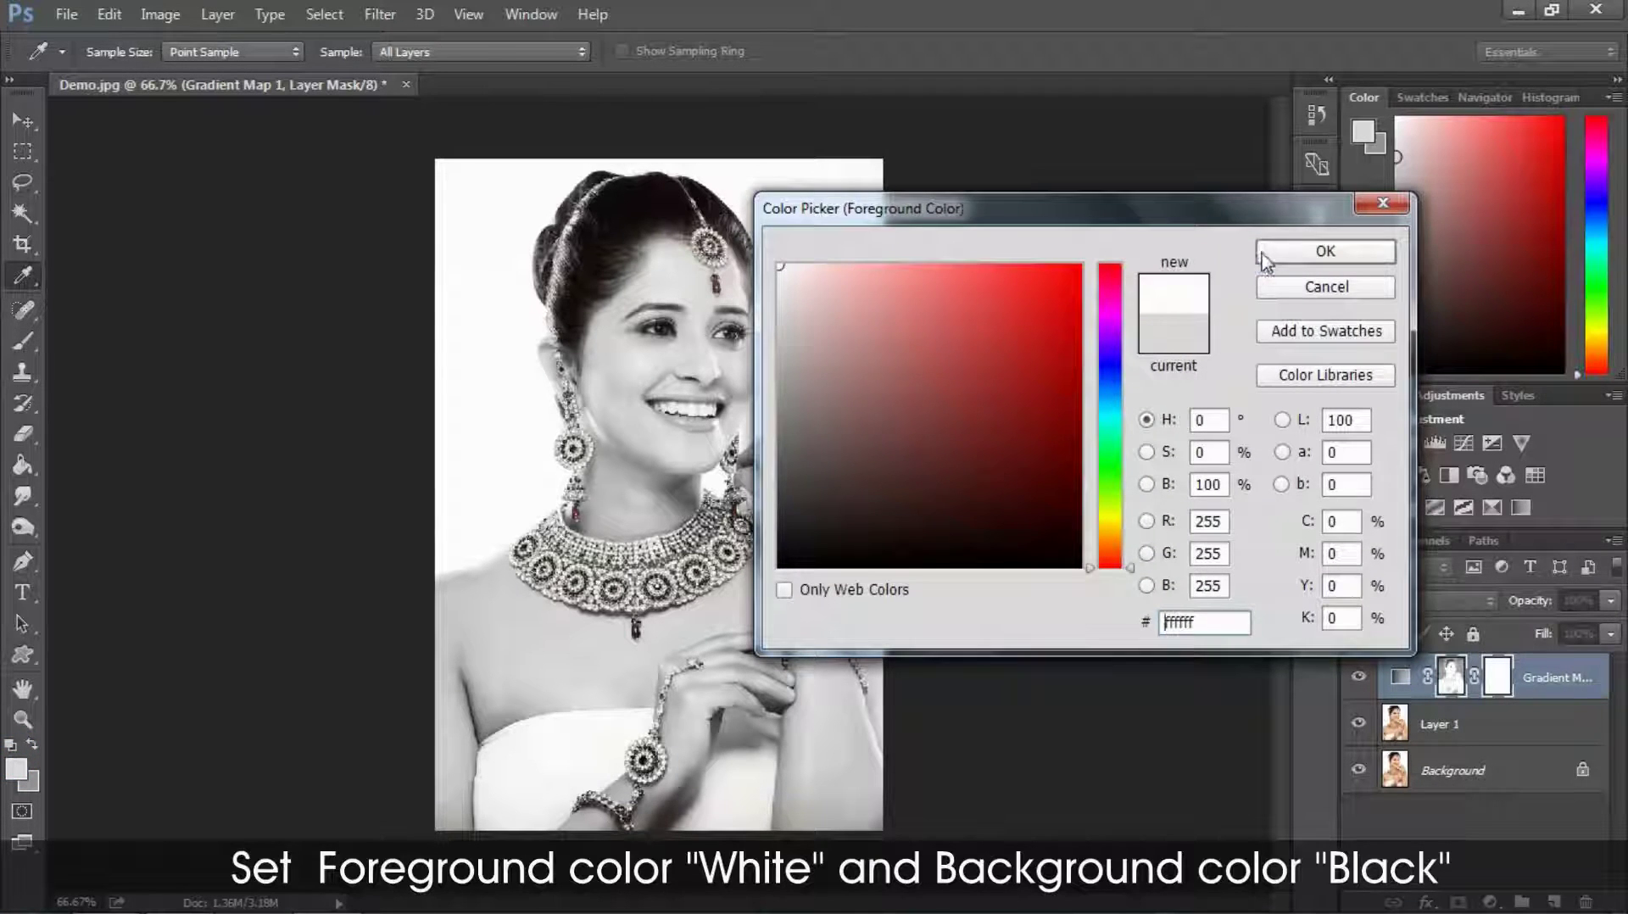
pyautogui.click(1326, 251)
pyautogui.click(34, 782)
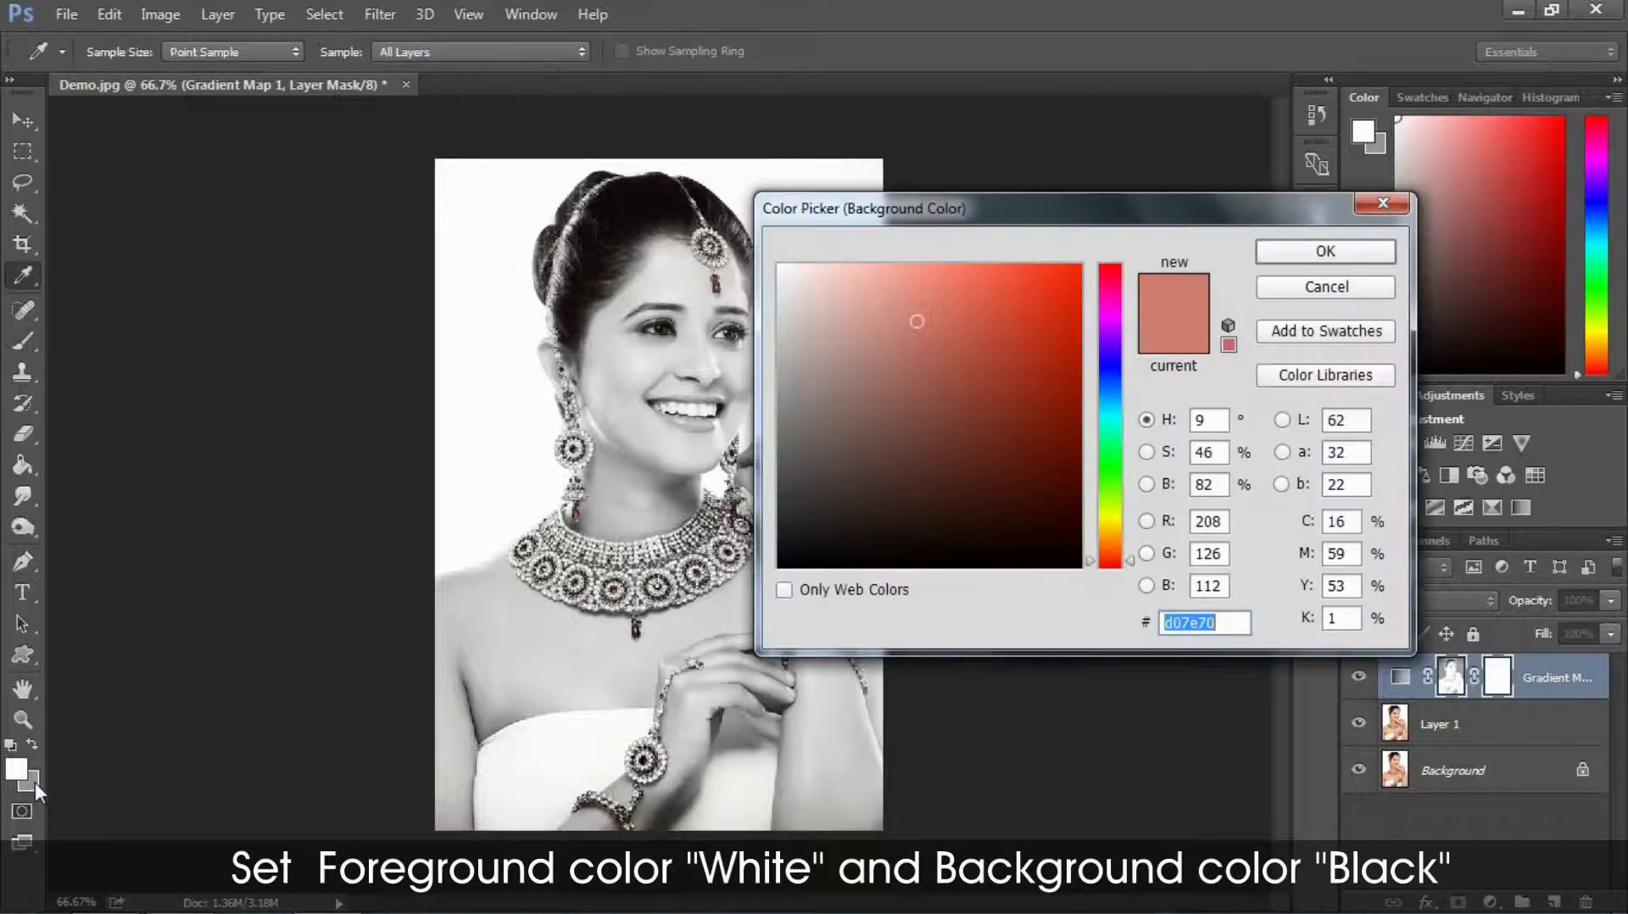
pyautogui.moveTo(957, 400)
pyautogui.mouseDown()
pyautogui.moveTo(1028, 505)
pyautogui.moveTo(784, 567)
pyautogui.mouseUp()
pyautogui.click(1325, 252)
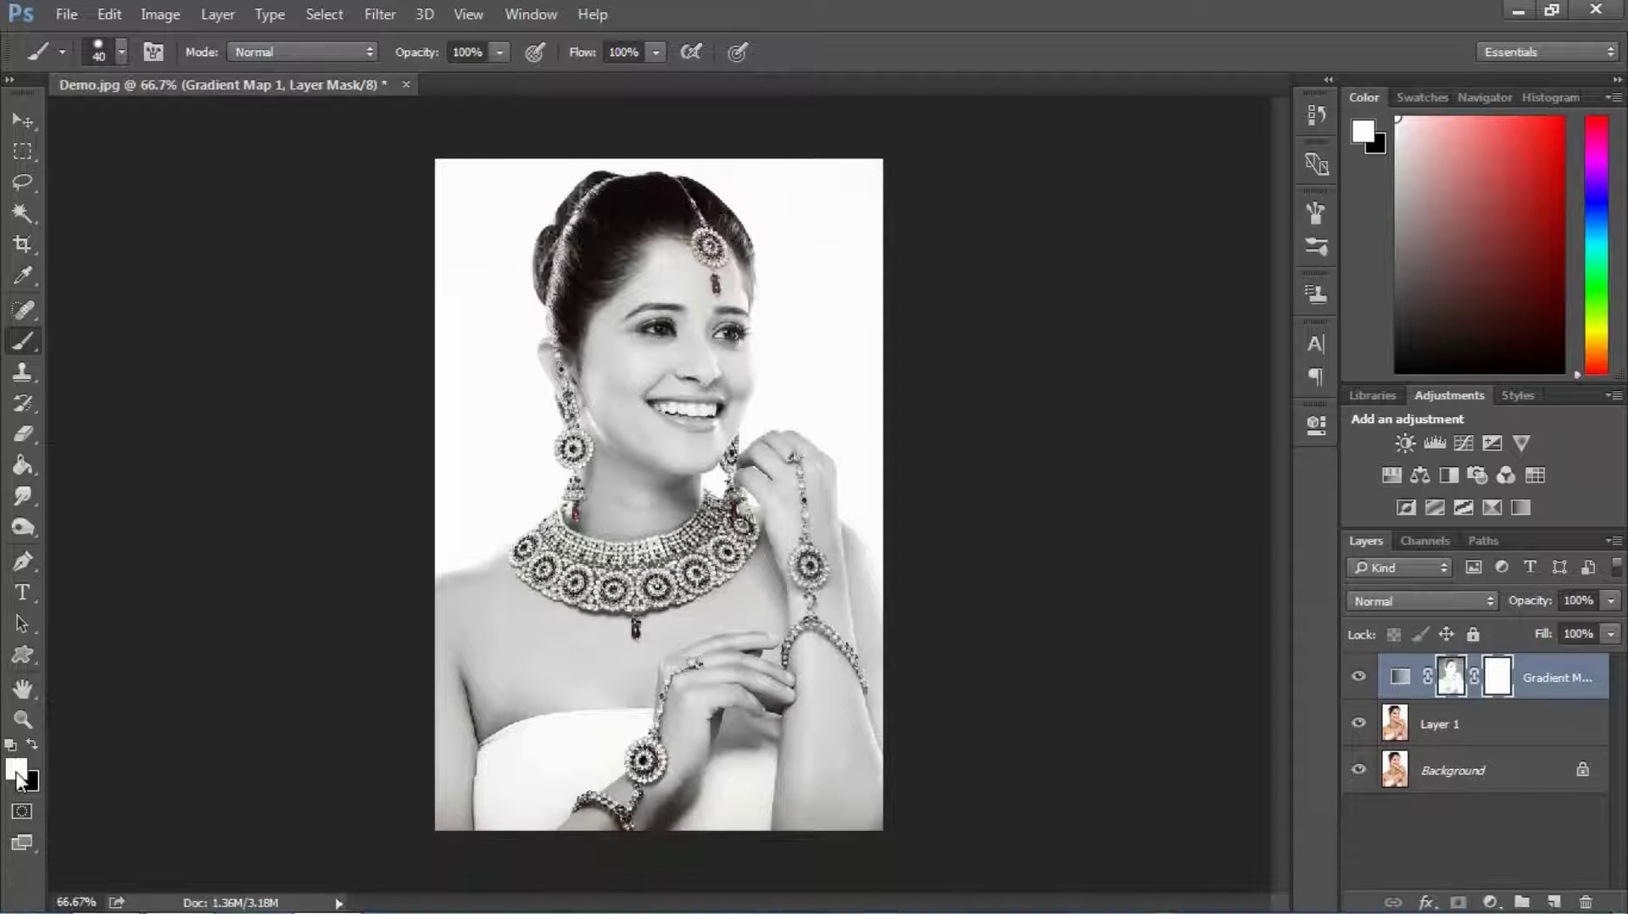
# Step: Switch the foreground color to black and paint over the necklace on the Gradient Map's layer mask to restore its color
pyautogui.click(32, 744)
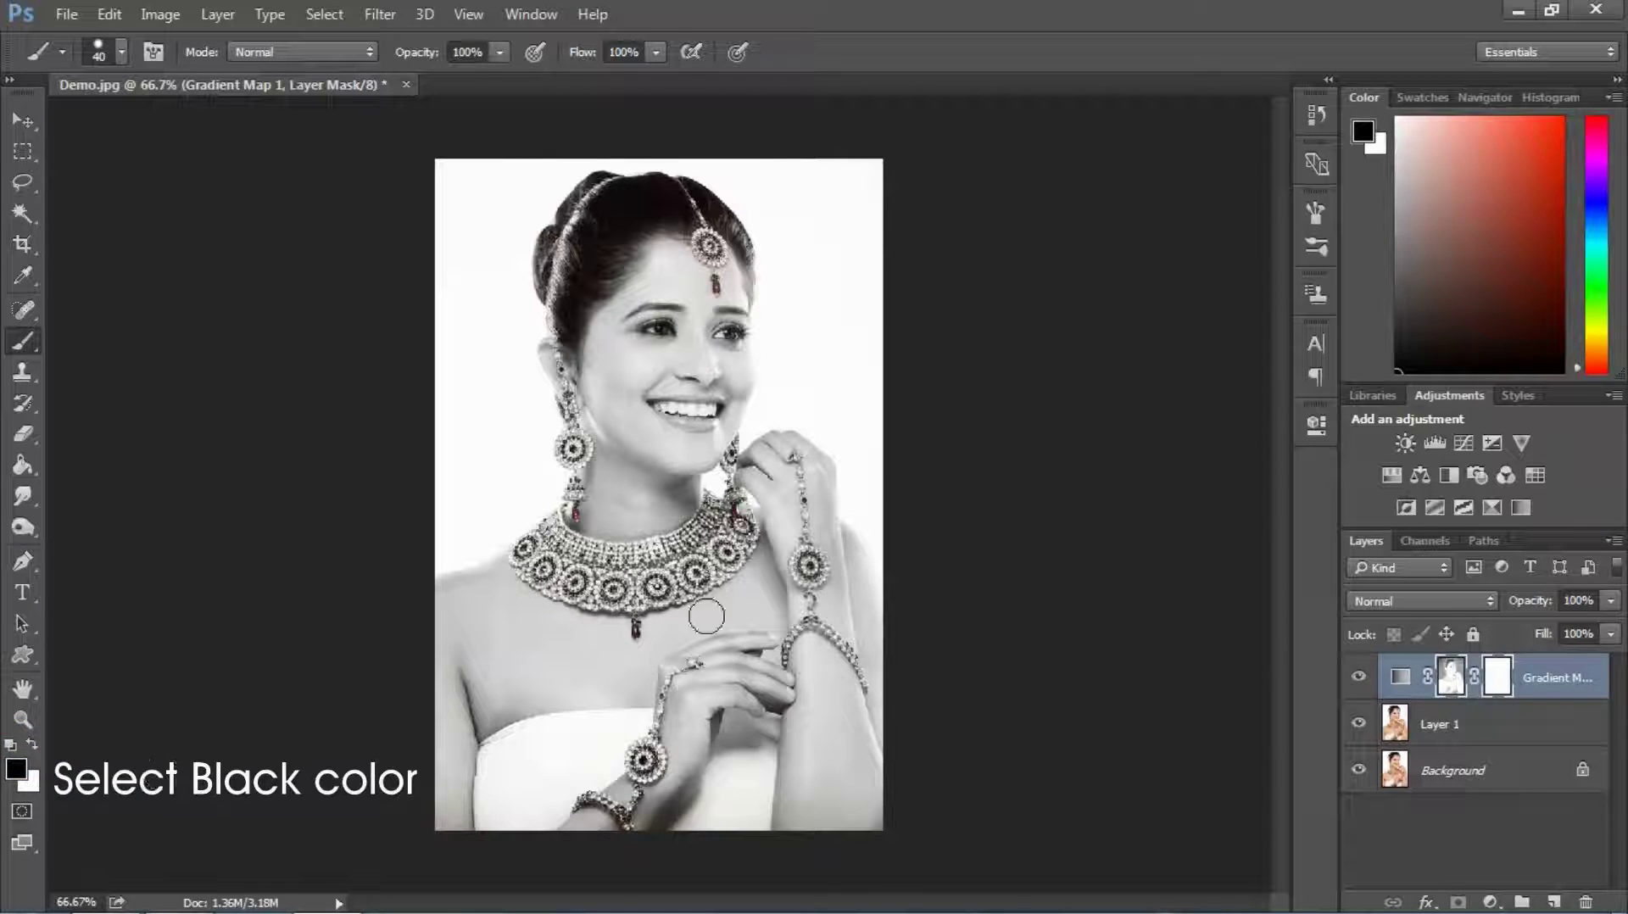
pyautogui.hotkey('ctrl', '+')
pyautogui.hotkey('ctrl', '+')
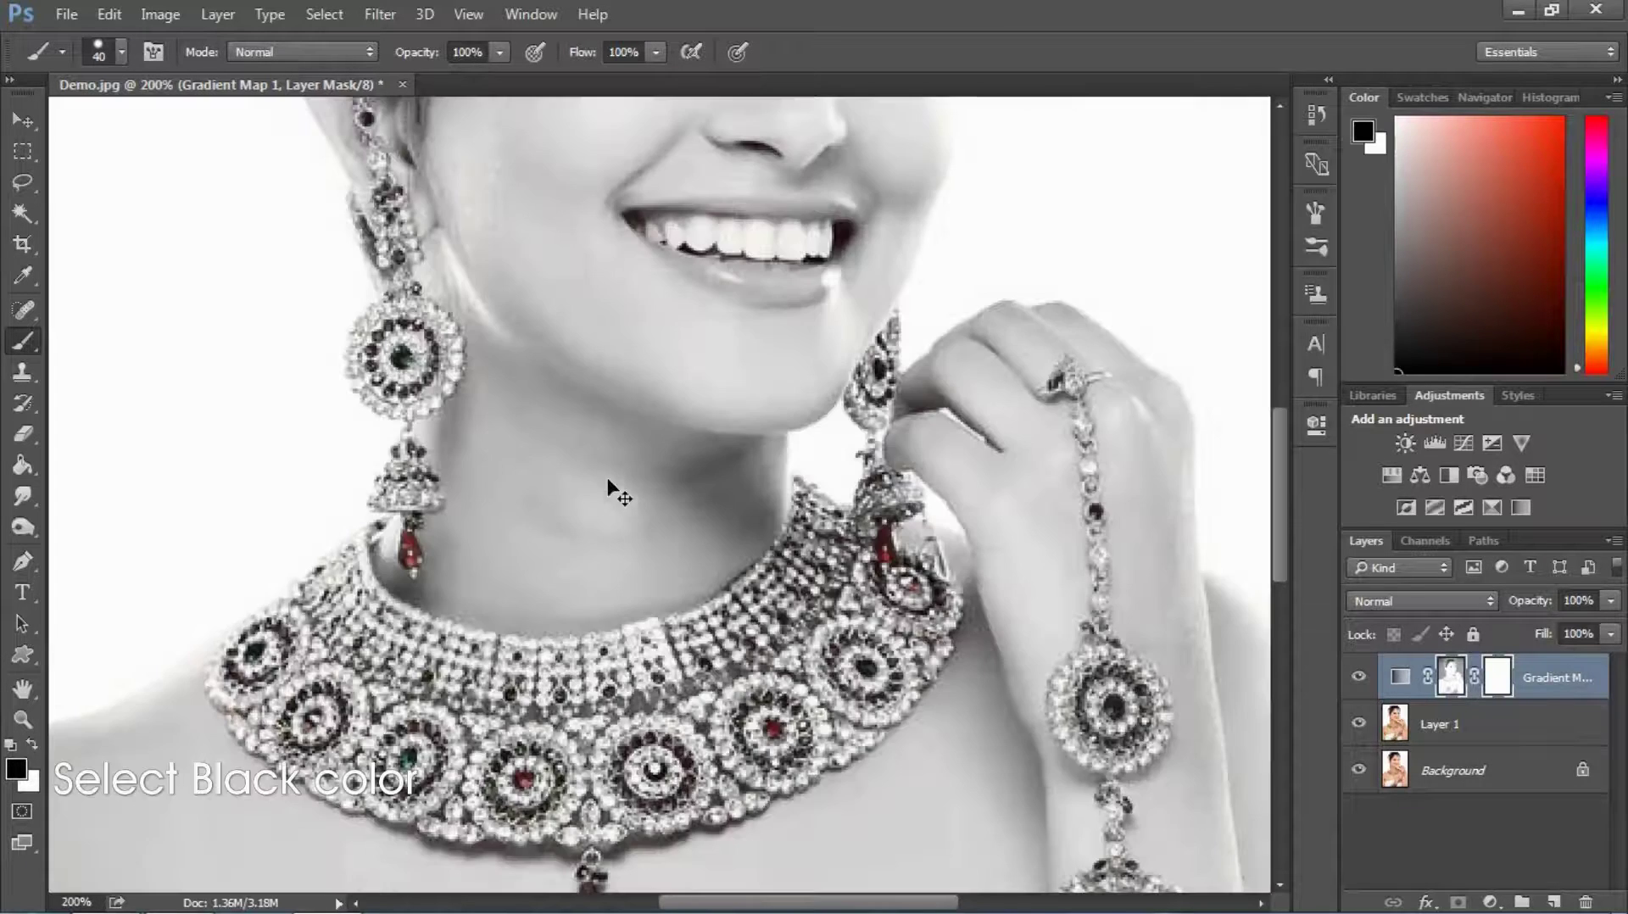
pyautogui.moveTo(705, 692); pyautogui.dragTo(805, 476)
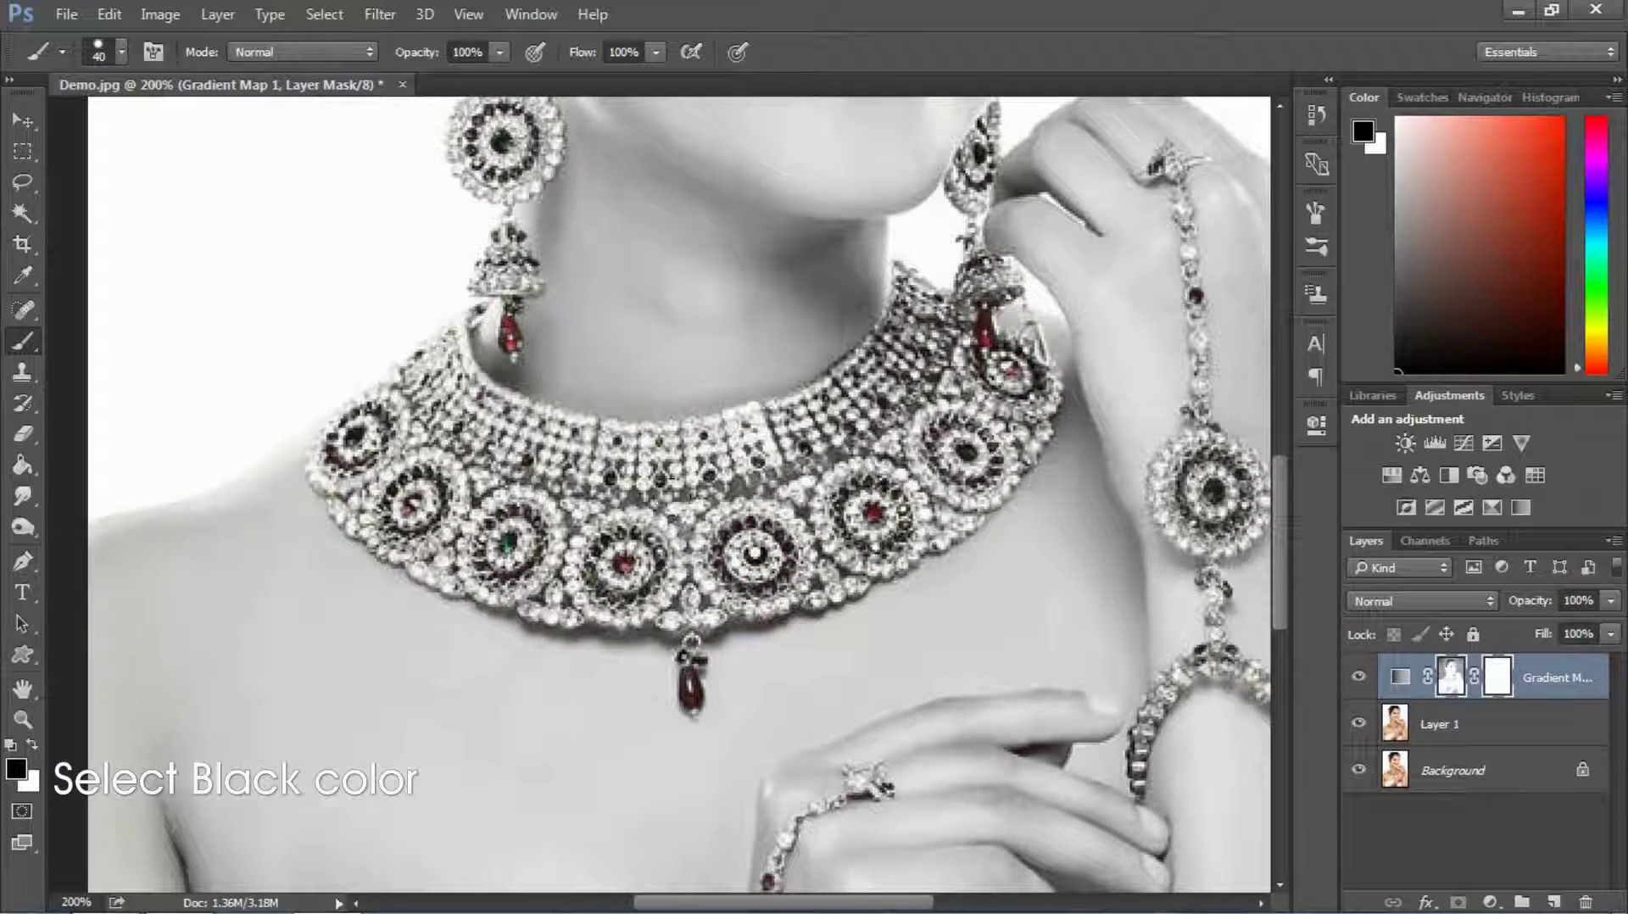
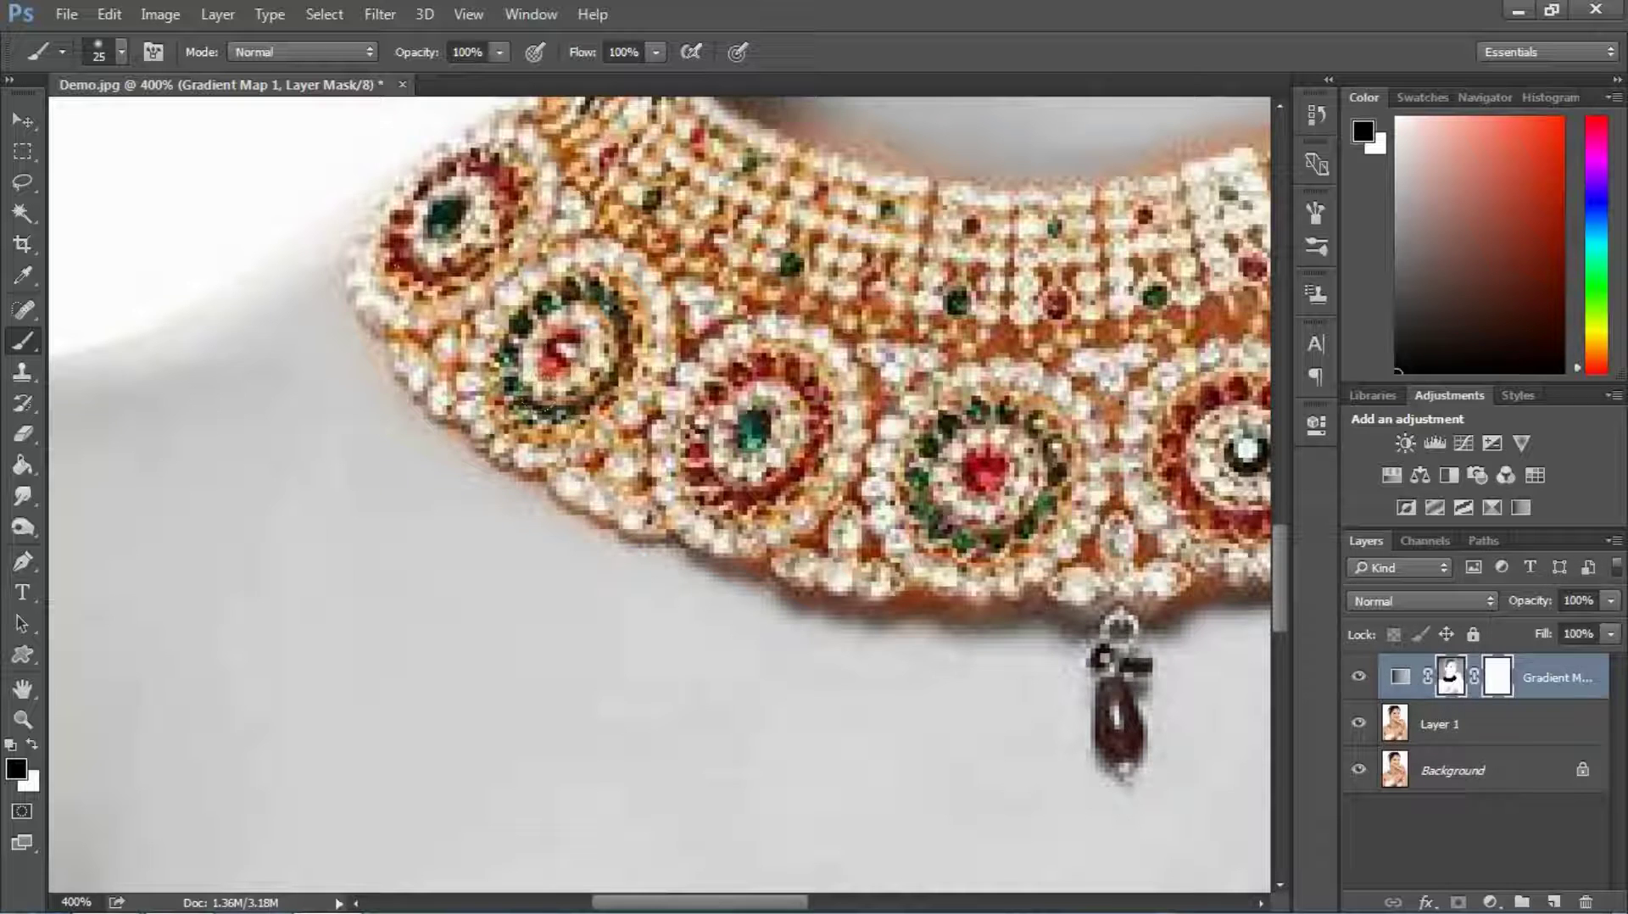
# Step: Paint the drop pendant below the necklace on the layer mask with a 9 px brush to restore its color
pyautogui.moveTo(879, 319); pyautogui.dragTo(659, 236)
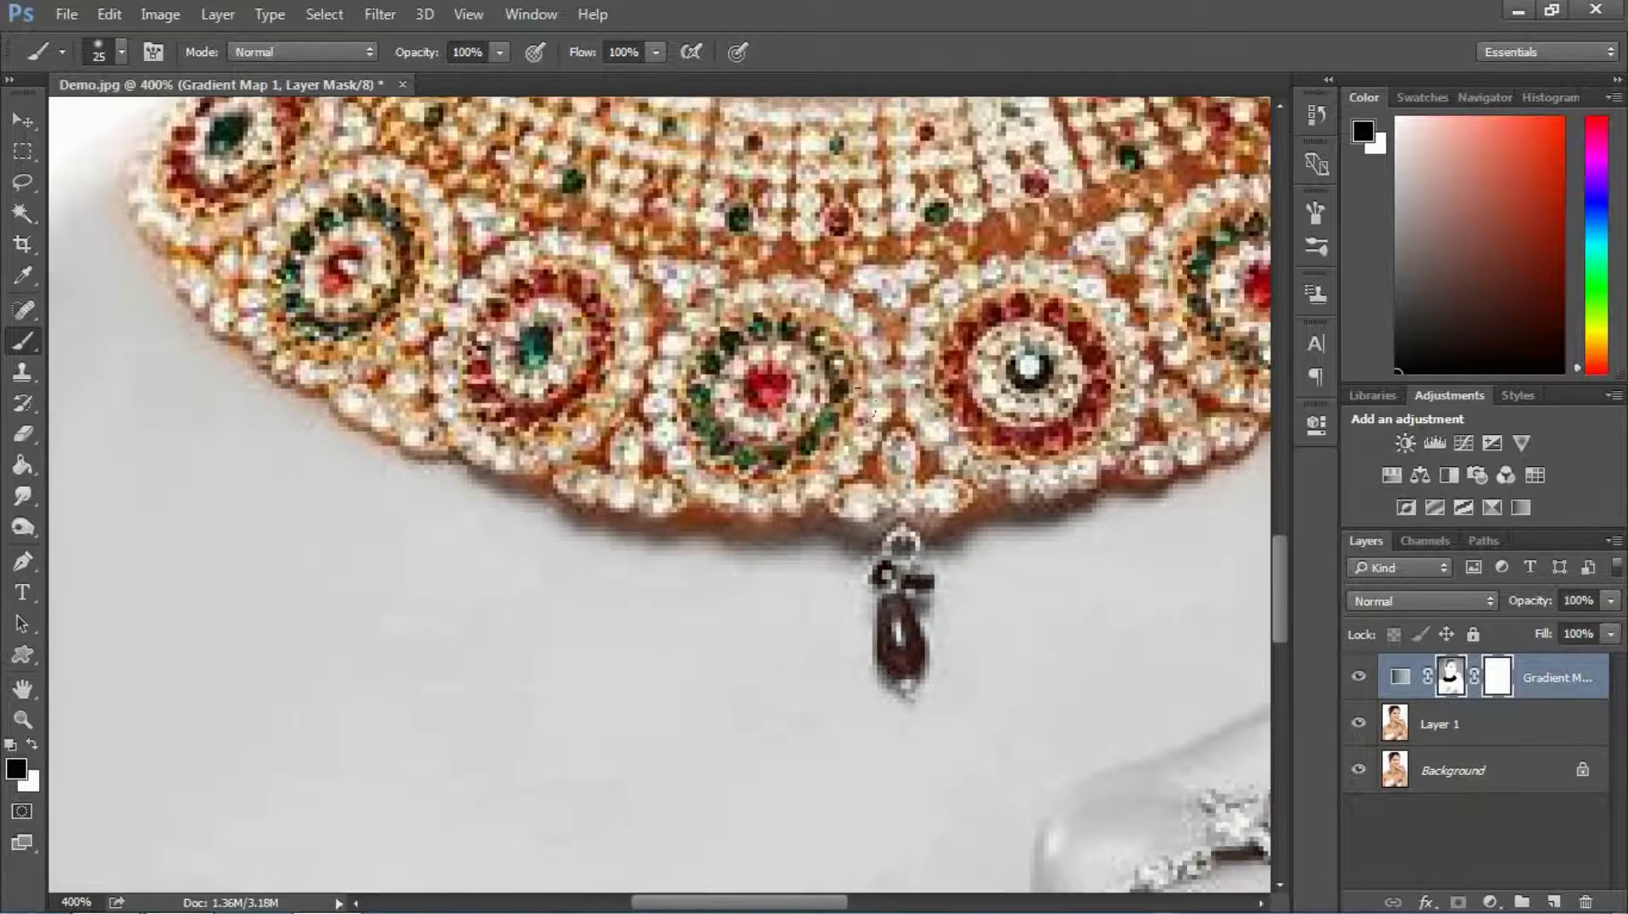
pyautogui.moveTo(884, 459); pyautogui.dragTo(890, 581)
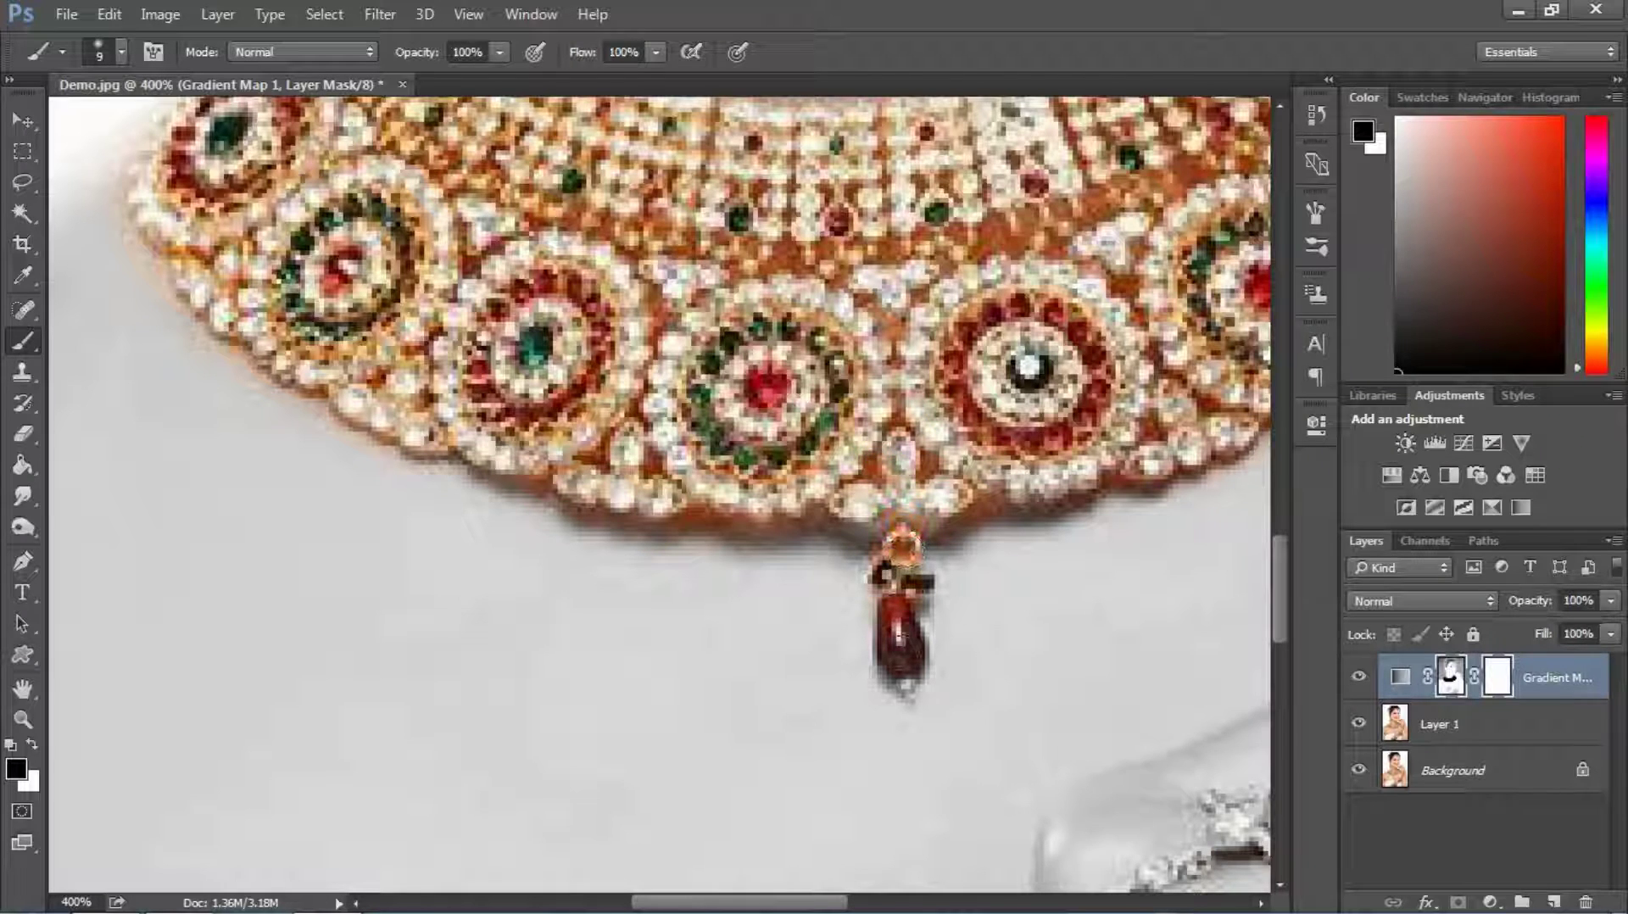
pyautogui.moveTo(905, 652); pyautogui.dragTo(900, 621)
pyautogui.press('[')
pyautogui.press('[')
pyautogui.scroll(-2, 903, 644)
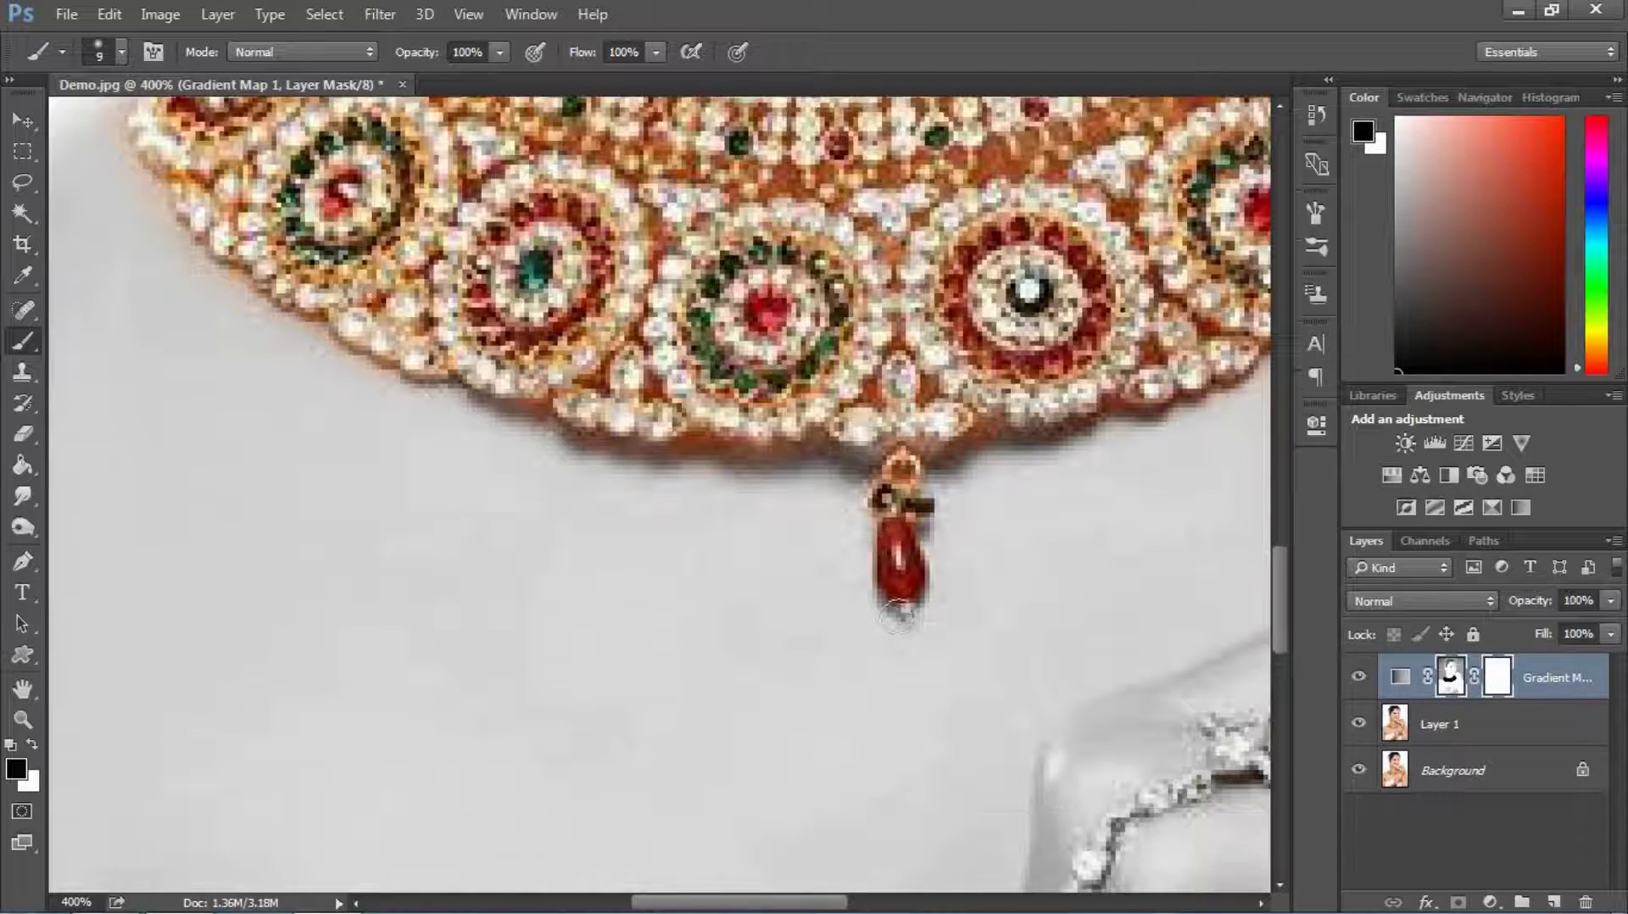
# Step: Restore the color of the red drop, bell and round disc of the earring on the fully visible ear with a 15 px brush
pyautogui.press('space')
pyautogui.moveTo(998, 187); pyautogui.dragTo(829, 530)
pyautogui.moveTo(526, 360); pyautogui.dragTo(599, 498)
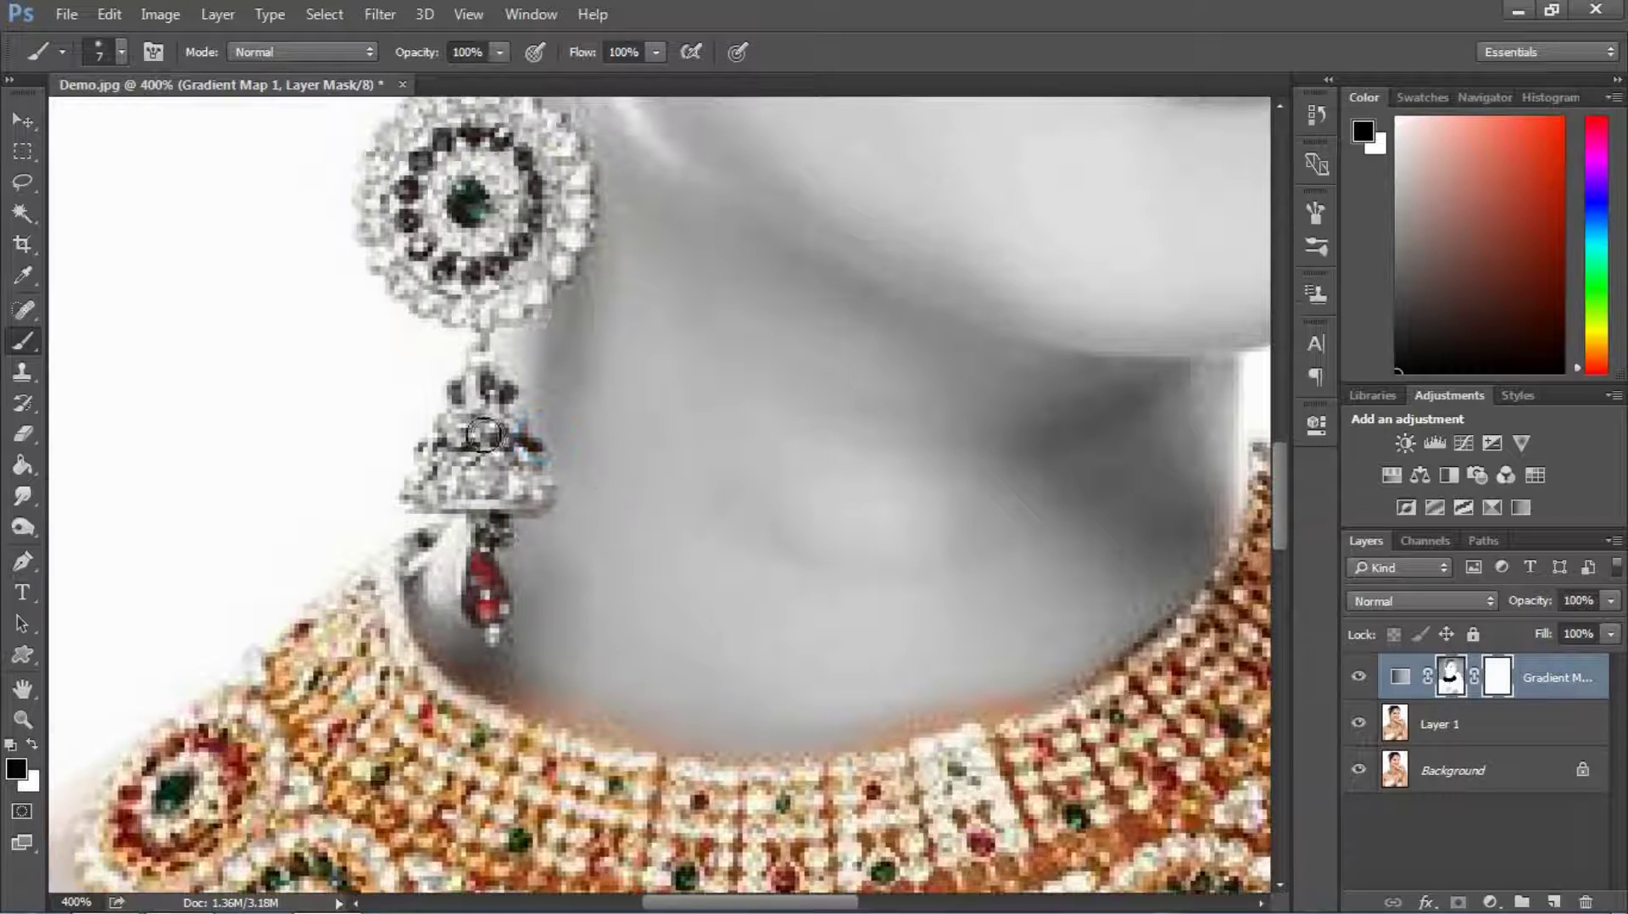
pyautogui.press(']')
pyautogui.press(']')
pyautogui.press(']')
pyautogui.press(']')
pyautogui.moveTo(484, 434)
pyautogui.mouseDown()
pyautogui.moveTo(460, 418)
pyautogui.moveTo(497, 464)
pyautogui.moveTo(462, 594)
pyautogui.moveTo(397, 521)
pyautogui.mouseUp()
pyautogui.scroll(7, 418, 518)
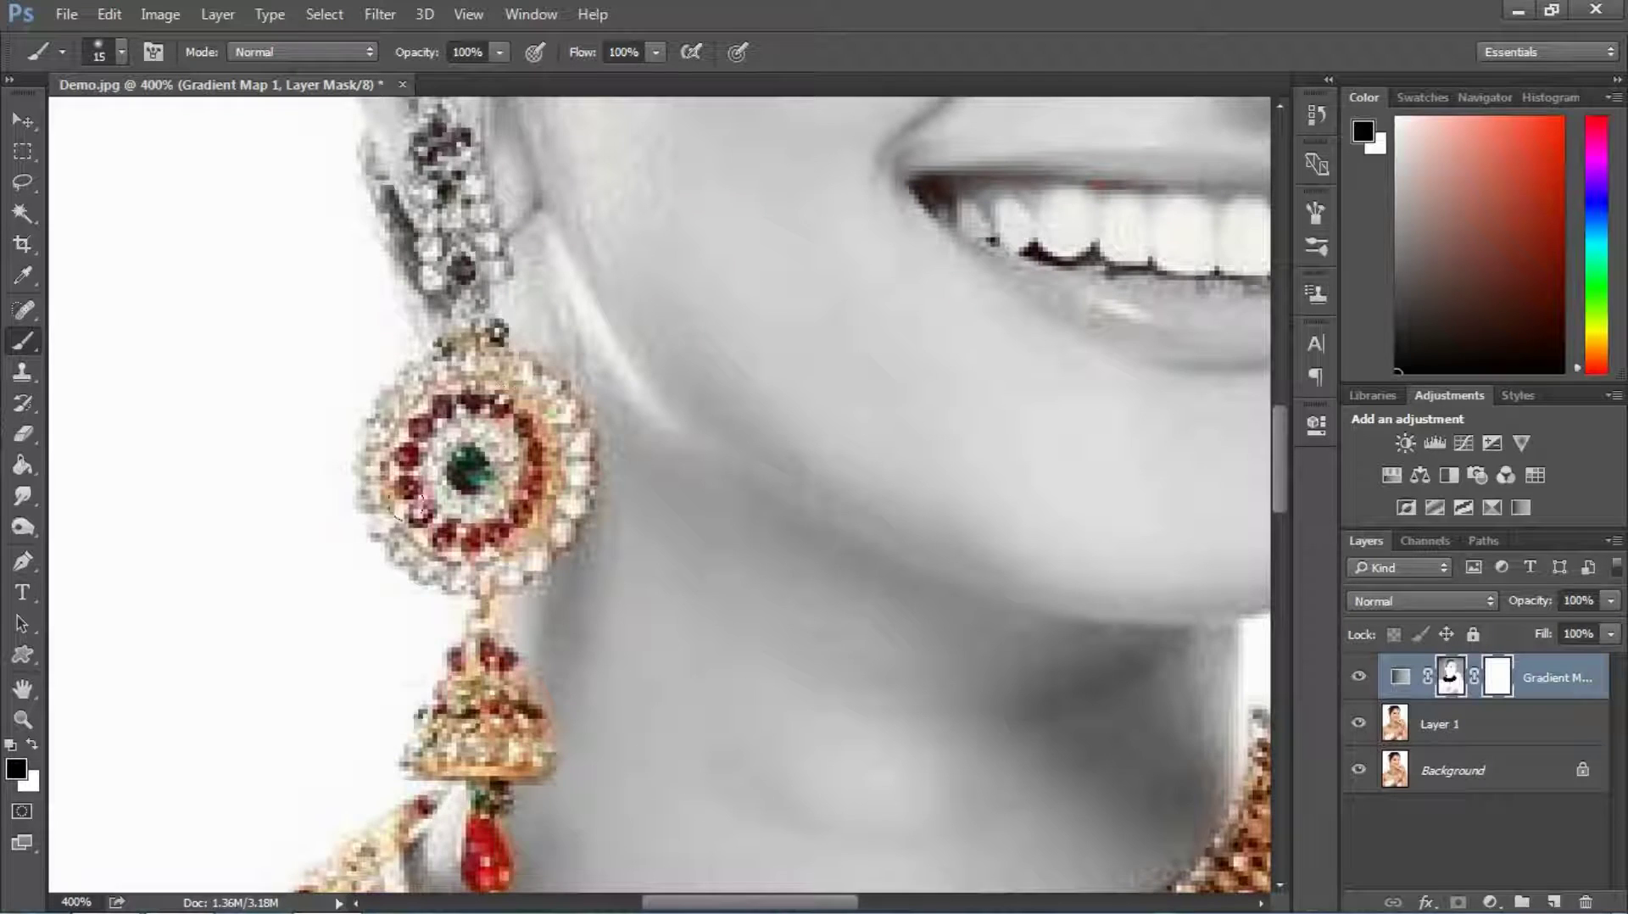
# Step: Reduce the brush to 9 px and paint the upper earring section and the ear chain up to the hair on the mask
pyautogui.scroll(6, 397, 522)
pyautogui.press('[')
pyautogui.press('[')
pyautogui.moveTo(445, 397)
pyautogui.mouseDown()
pyautogui.moveTo(494, 478)
pyautogui.moveTo(431, 485)
pyautogui.moveTo(422, 397)
pyautogui.mouseUp()
pyautogui.scroll(5, 422, 397)
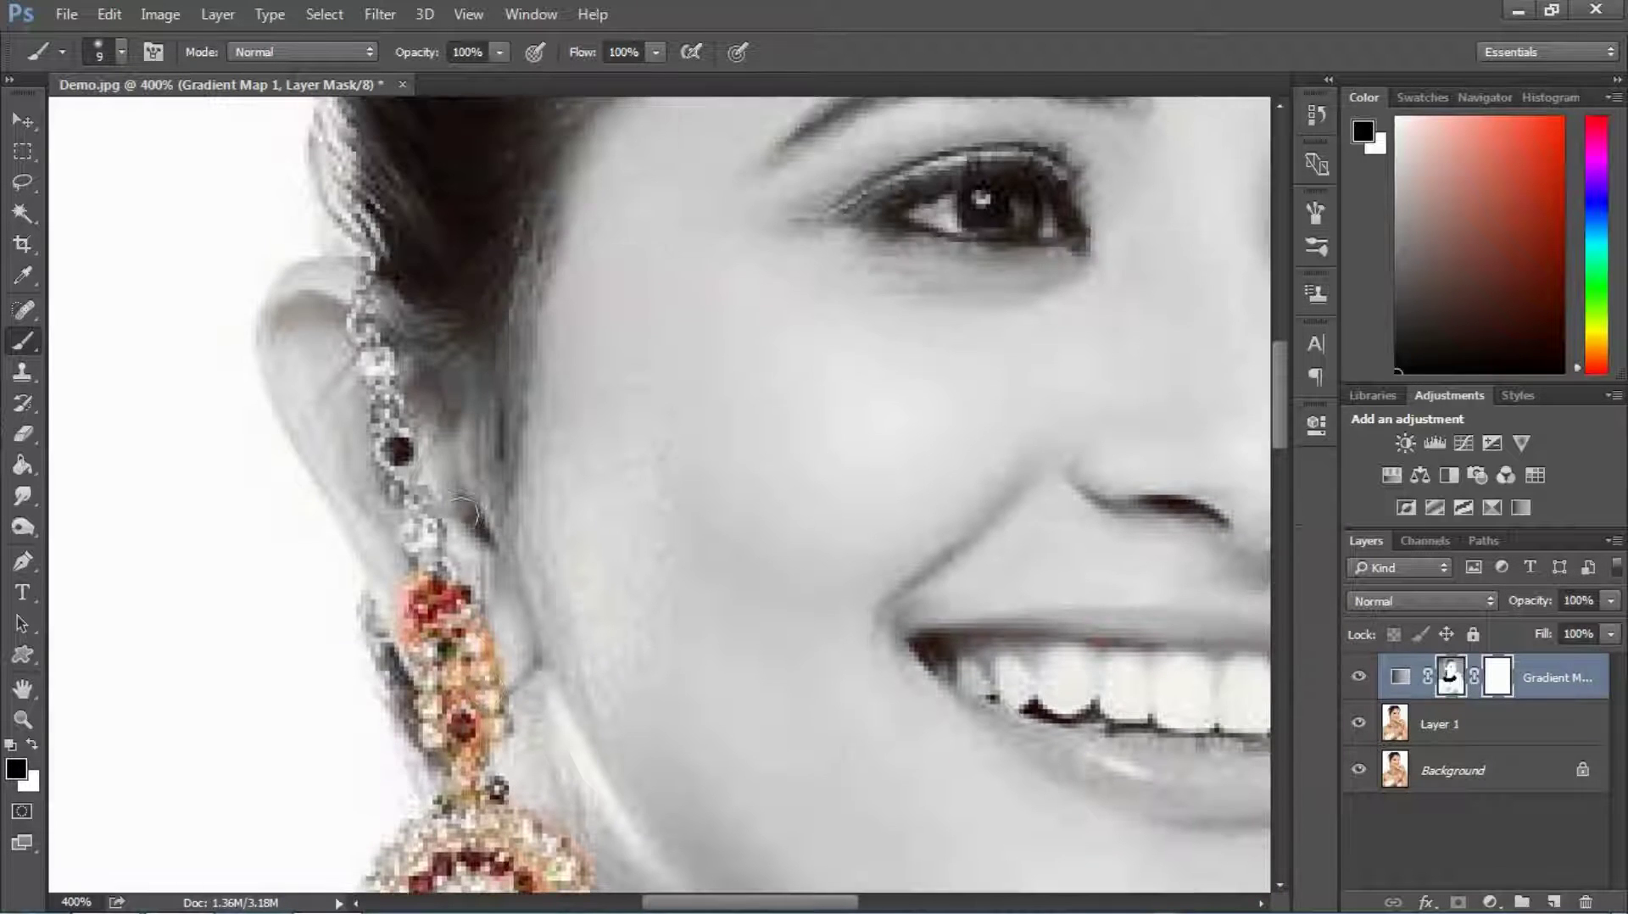
pyautogui.moveTo(430, 585)
pyautogui.mouseDown()
pyautogui.moveTo(389, 240)
pyautogui.moveTo(396, 371)
pyautogui.mouseUp()
# Step: Paint over the second earring, between the chin and the raised hand, on the mask to restore its color
pyautogui.moveTo(1204, 797)
pyautogui.mouseDown()
pyautogui.moveTo(538, 432)
pyautogui.moveTo(542, 374)
pyautogui.mouseUp()
pyautogui.moveTo(631, 363)
pyautogui.mouseDown()
pyautogui.moveTo(641, 307)
pyautogui.moveTo(627, 398)
pyautogui.moveTo(597, 388)
pyautogui.moveTo(564, 509)
pyautogui.moveTo(605, 479)
pyautogui.moveTo(580, 605)
pyautogui.moveTo(651, 646)
pyautogui.moveTo(653, 717)
pyautogui.mouseUp()
pyautogui.scroll(-8, 653, 716)
pyautogui.moveTo(717, 501); pyautogui.dragTo(661, 561)
# Step: Restore the color of the raised hand's ring and the chain running down from it, using a brush as small as 6 px
pyautogui.moveTo(1009, 199); pyautogui.dragTo(792, 369)
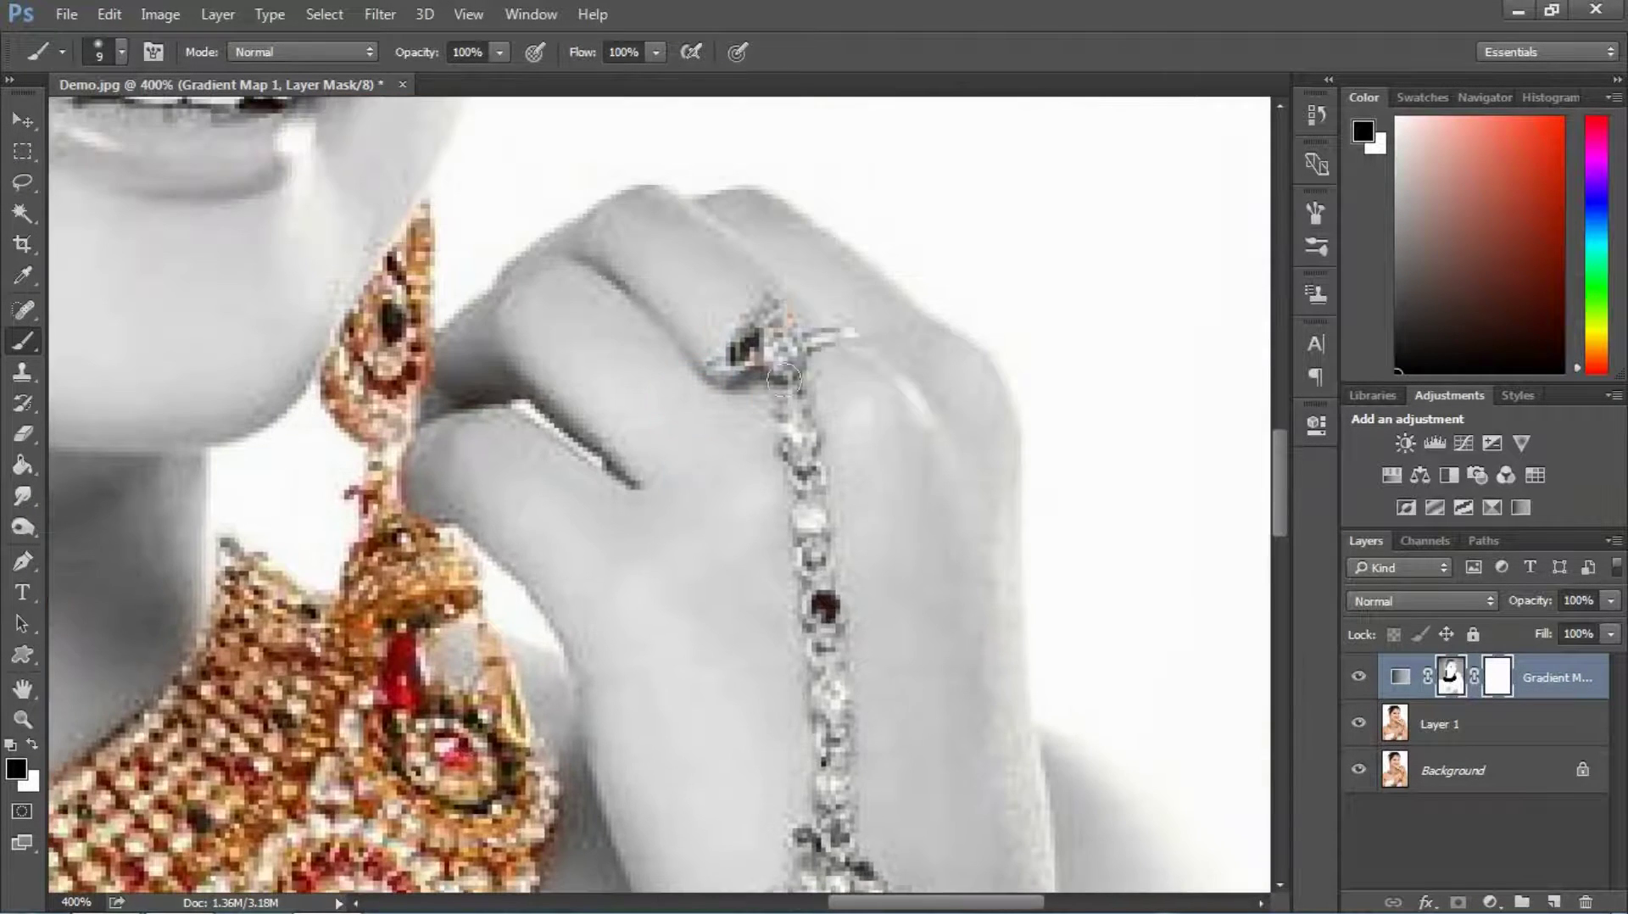
pyautogui.moveTo(761, 303)
pyautogui.mouseDown()
pyautogui.moveTo(784, 342)
pyautogui.moveTo(839, 337)
pyautogui.moveTo(802, 462)
pyautogui.moveTo(824, 543)
pyautogui.mouseUp()
pyautogui.press('[')
pyautogui.press('[')
pyautogui.press('[')
pyautogui.scroll(-4, 824, 543)
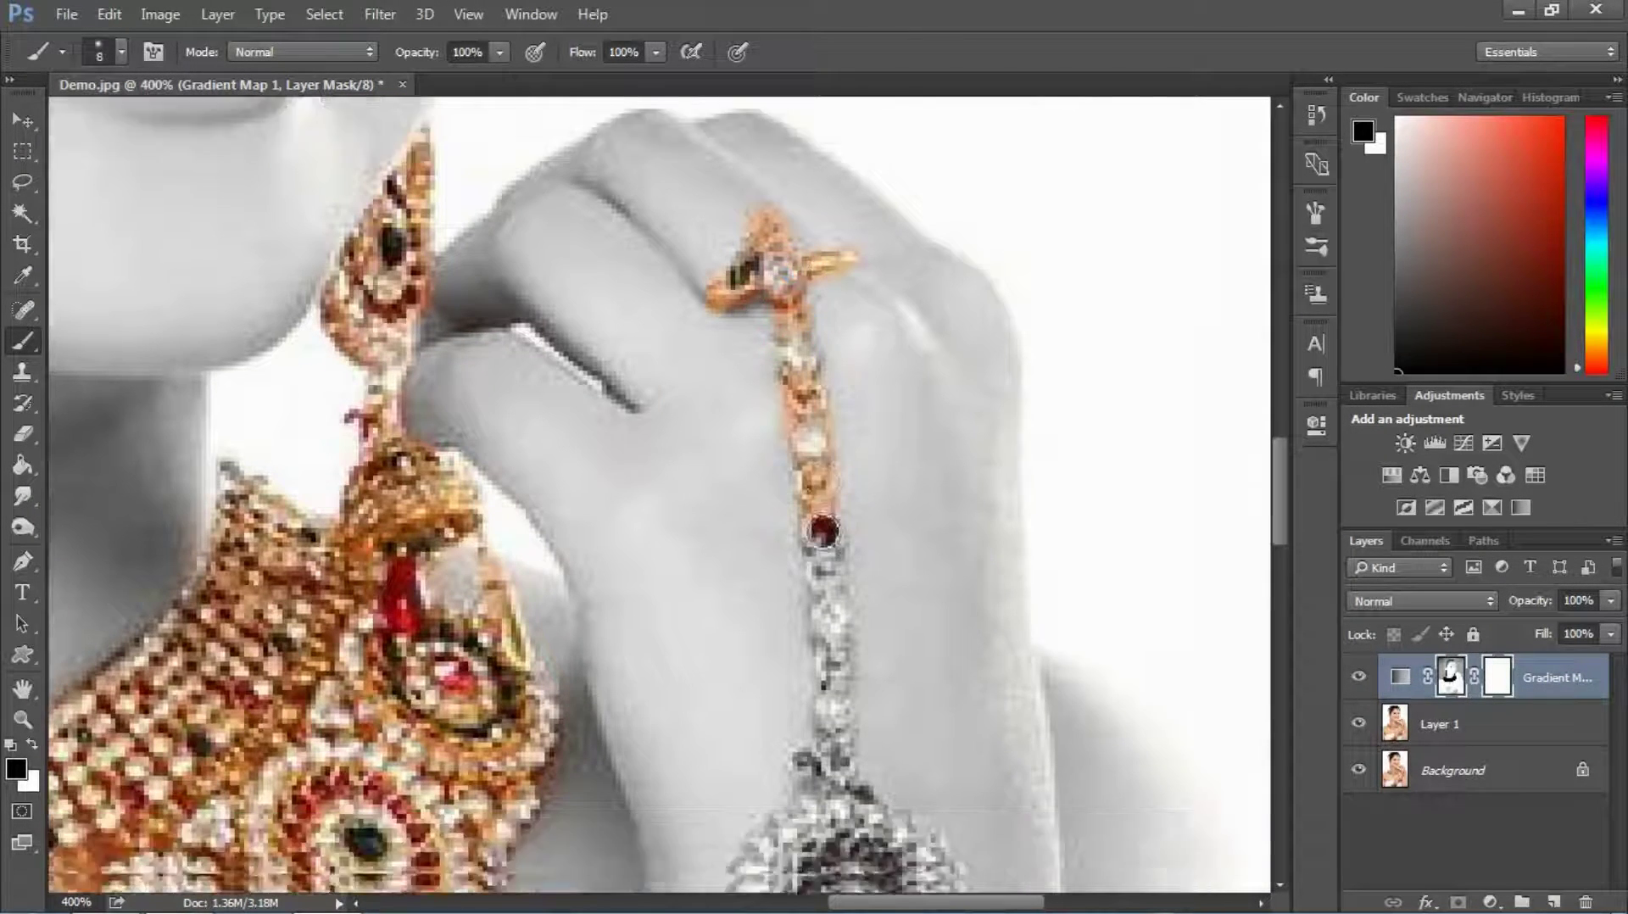
pyautogui.moveTo(821, 288)
pyautogui.mouseDown()
pyautogui.moveTo(841, 562)
pyautogui.moveTo(835, 501)
pyautogui.moveTo(767, 474)
pyautogui.moveTo(761, 580)
pyautogui.moveTo(916, 652)
pyautogui.mouseUp()
# Step: Enlarge the brush and paint the round medallion on the back of the raised hand to restore its color
pyautogui.scroll(-2, 835, 505)
pyautogui.press(']')
pyautogui.press(']')
pyautogui.press(']')
pyautogui.press(']')
pyautogui.press(']')
pyautogui.press('[')
# Step: Paint the link below the raised hand's medallion and the bracelet around that wrist with a smaller brush
pyautogui.scroll(-4, 857, 501)
pyautogui.press('[')
pyautogui.press('[')
pyautogui.press('[')
pyautogui.moveTo(856, 412)
pyautogui.mouseDown()
pyautogui.moveTo(865, 564)
pyautogui.moveTo(869, 388)
pyautogui.moveTo(799, 457)
pyautogui.mouseUp()
pyautogui.scroll(-2, 866, 559)
pyautogui.moveTo(707, 663); pyautogui.dragTo(711, 683)
pyautogui.moveTo(894, 441); pyautogui.dragTo(1081, 619)
pyautogui.moveTo(1001, 557)
pyautogui.mouseDown()
pyautogui.moveTo(805, 418)
pyautogui.moveTo(1001, 704)
pyautogui.mouseUp()
# Step: Restore the color of the lower hand's ring and its chain down to the medallion with an 8 px brush
pyautogui.moveTo(466, 619)
pyautogui.mouseDown()
pyautogui.moveTo(764, 505)
pyautogui.moveTo(870, 501)
pyautogui.mouseUp()
pyautogui.moveTo(932, 306)
pyautogui.mouseDown()
pyautogui.moveTo(906, 313)
pyautogui.moveTo(905, 351)
pyautogui.moveTo(805, 390)
pyautogui.moveTo(729, 594)
pyautogui.mouseUp()
pyautogui.press('[')
pyautogui.press('[')
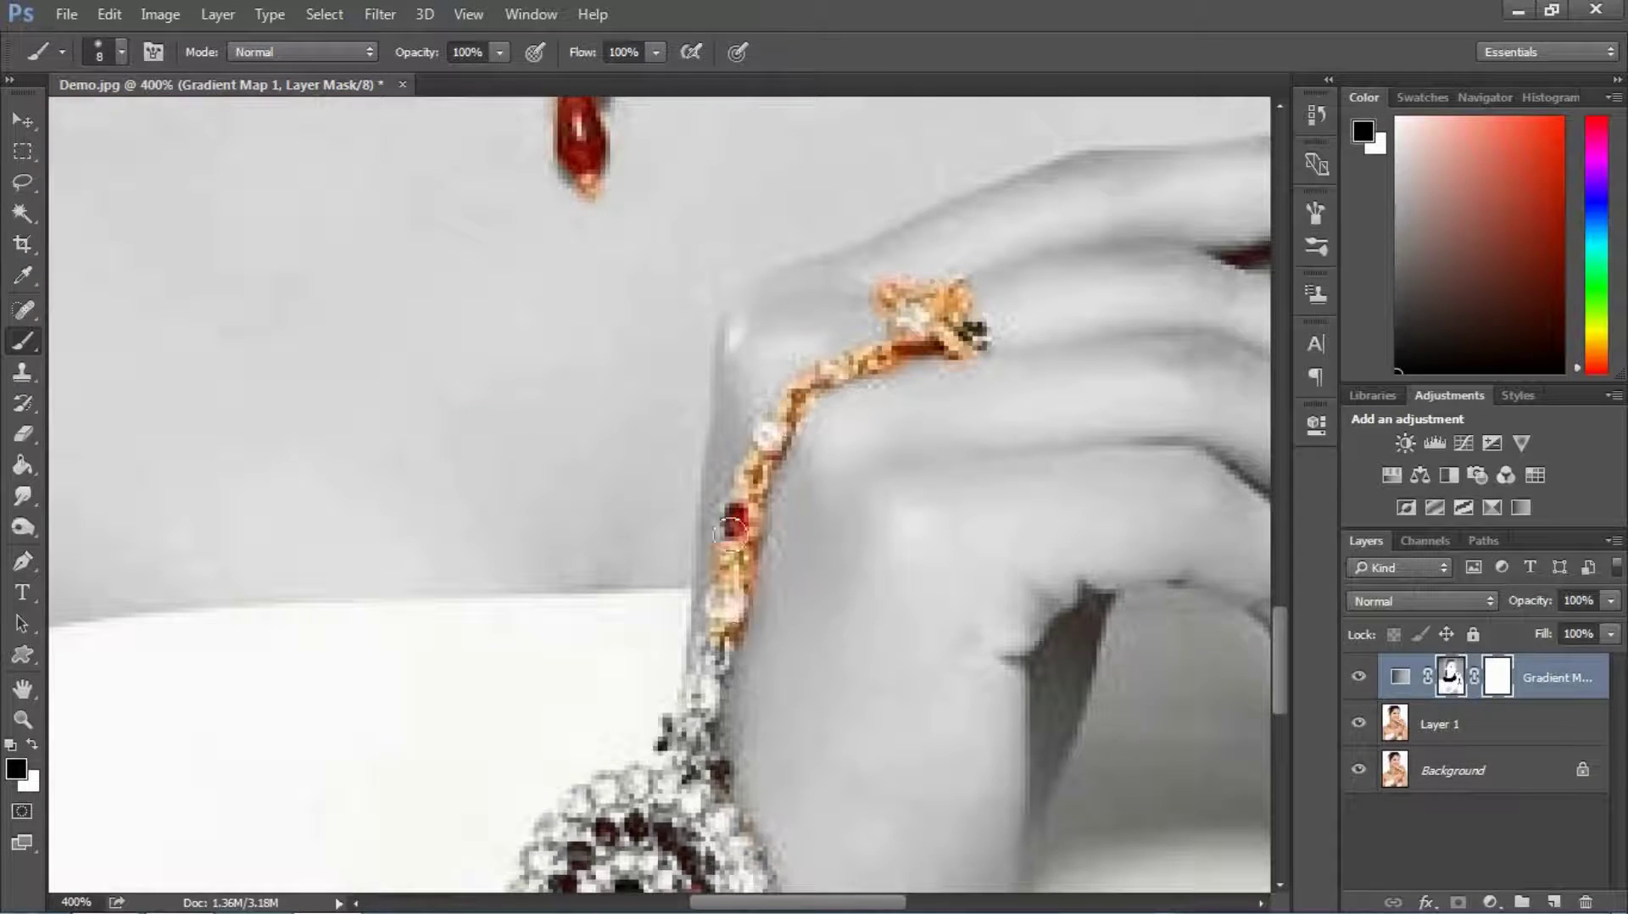
pyautogui.scroll(-3, 730, 594)
pyautogui.moveTo(730, 263)
pyautogui.mouseDown()
pyautogui.moveTo(692, 428)
pyautogui.moveTo(719, 627)
pyautogui.moveTo(555, 517)
pyautogui.moveTo(577, 670)
pyautogui.mouseUp()
# Step: Paint the lower hand's medallion with a larger brush and the wrist bracelet below it to restore their color
pyautogui.press(']')
pyautogui.press(']')
pyautogui.press(']')
pyautogui.scroll(-3, 560, 518)
pyautogui.moveTo(594, 322)
pyautogui.mouseDown()
pyautogui.moveTo(539, 463)
pyautogui.moveTo(410, 408)
pyautogui.moveTo(263, 400)
pyautogui.moveTo(220, 461)
pyautogui.moveTo(369, 420)
pyautogui.mouseUp()
pyautogui.press('[')
pyautogui.press('[')
# Step: Paint the forehead ornament's round disc with a 15 px brush and its hanging drop with a smaller one on the mask
pyautogui.hotkey('ctrl', '-')
pyautogui.hotkey('ctrl', '-')
pyautogui.moveTo(704, 144); pyautogui.dragTo(737, 685)
pyautogui.hotkey('ctrl', '+')
pyautogui.hotkey('ctrl', '+')
pyautogui.hotkey('ctrl', '+')
pyautogui.moveTo(873, 199)
pyautogui.mouseDown()
pyautogui.moveTo(714, 410)
pyautogui.moveTo(623, 463)
pyautogui.mouseUp()
pyautogui.press(']')
pyautogui.press(']')
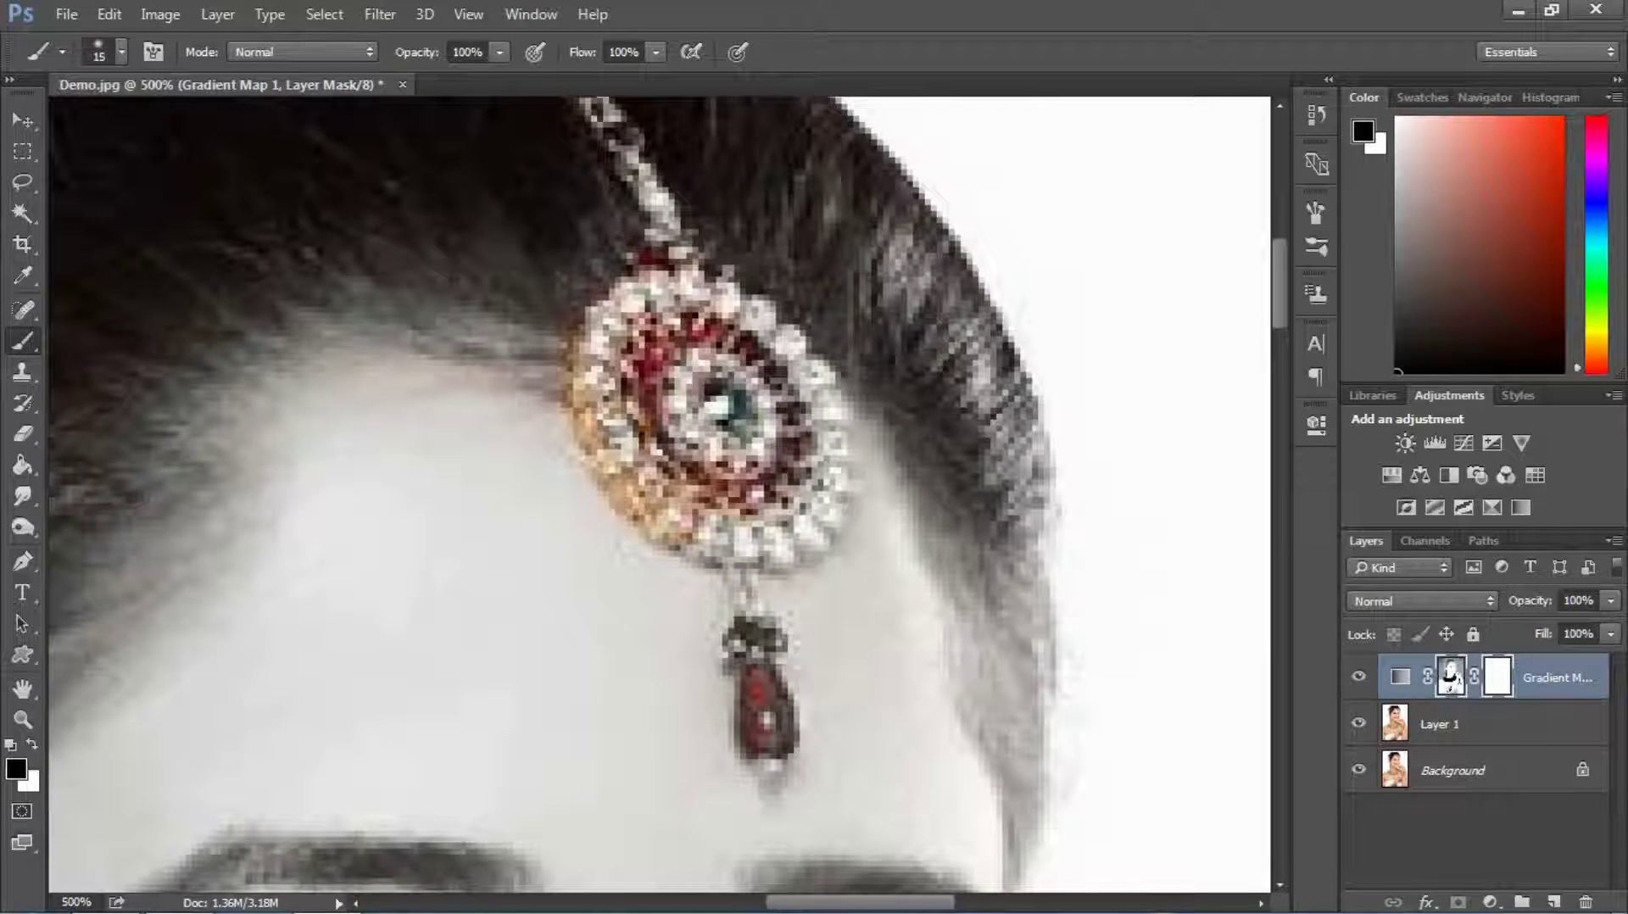
pyautogui.hotkey('ctrl', '-')
pyautogui.press('[')
pyautogui.press('[')
pyautogui.press('[')
pyautogui.moveTo(714, 521); pyautogui.dragTo(752, 731)
# Step: Restore the color of the forehead ornament's chain through the hair with a 10 px brush
pyautogui.scroll(2, 748, 620)
pyautogui.press(']')
pyautogui.press(']')
pyautogui.moveTo(676, 442)
pyautogui.mouseDown()
pyautogui.moveTo(570, 188)
pyautogui.moveTo(533, 163)
pyautogui.mouseUp()
# Step: Examine the whole portrait for jewellery still lacking color and for color spilling onto the skin
pyautogui.moveTo(645, 848)
pyautogui.mouseDown()
pyautogui.moveTo(746, 782)
pyautogui.moveTo(857, 302)
pyautogui.mouseUp()
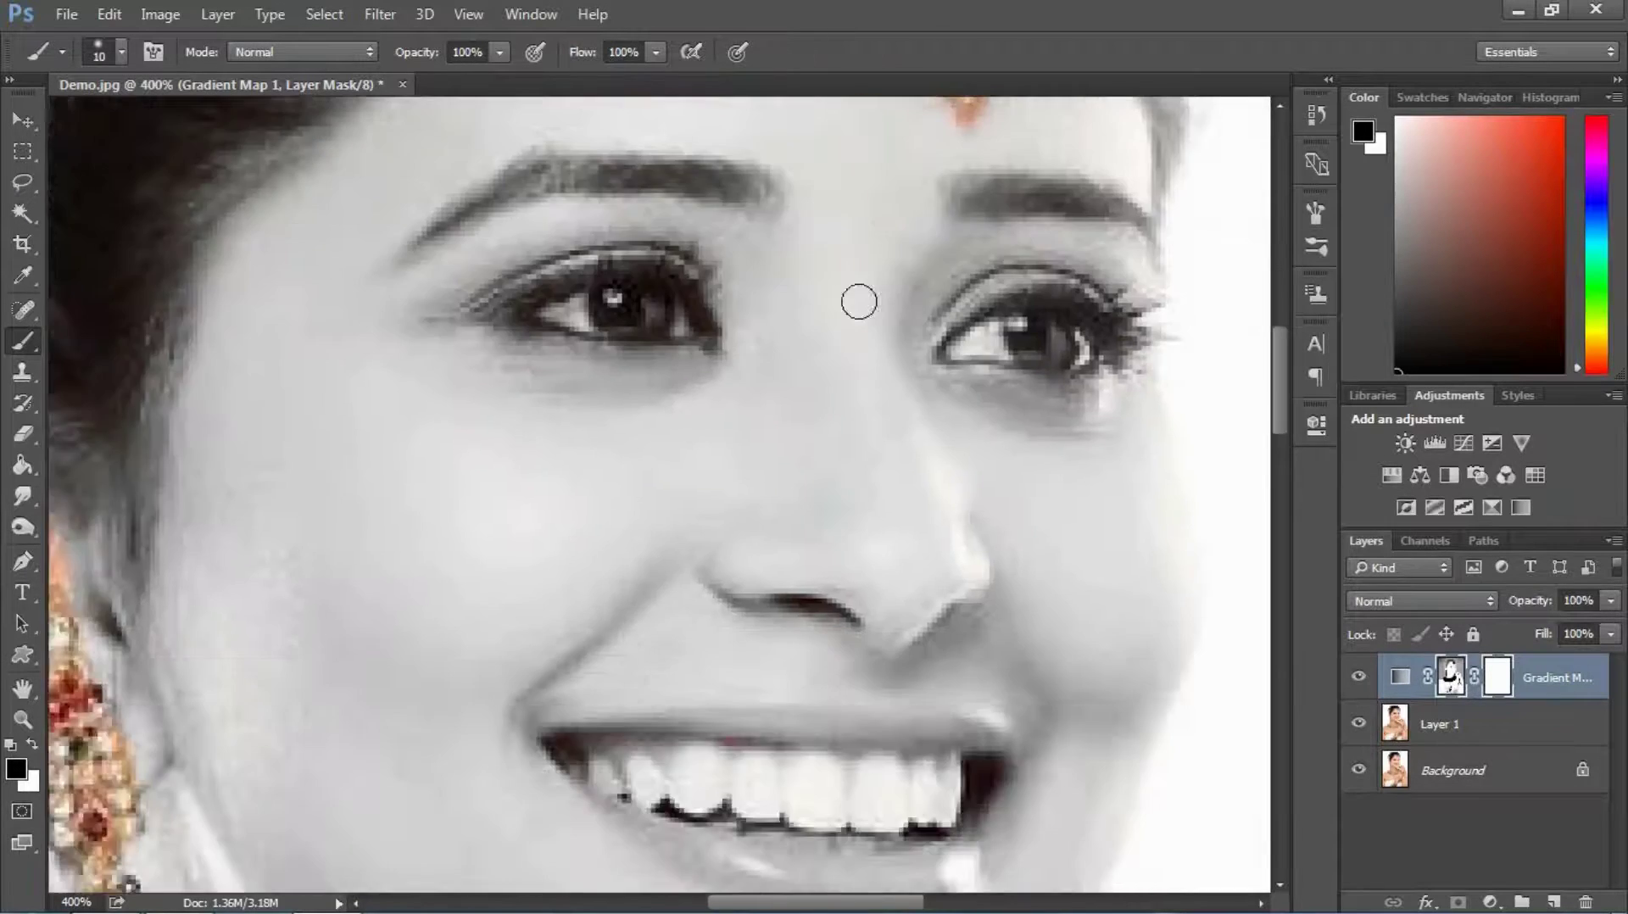
pyautogui.hotkey('ctrl', '-')
pyautogui.hotkey('ctrl', '-')
pyautogui.moveTo(650, 548); pyautogui.dragTo(729, 255)
pyautogui.moveTo(745, 465); pyautogui.dragTo(594, 609)
pyautogui.hotkey('ctrl', '-')
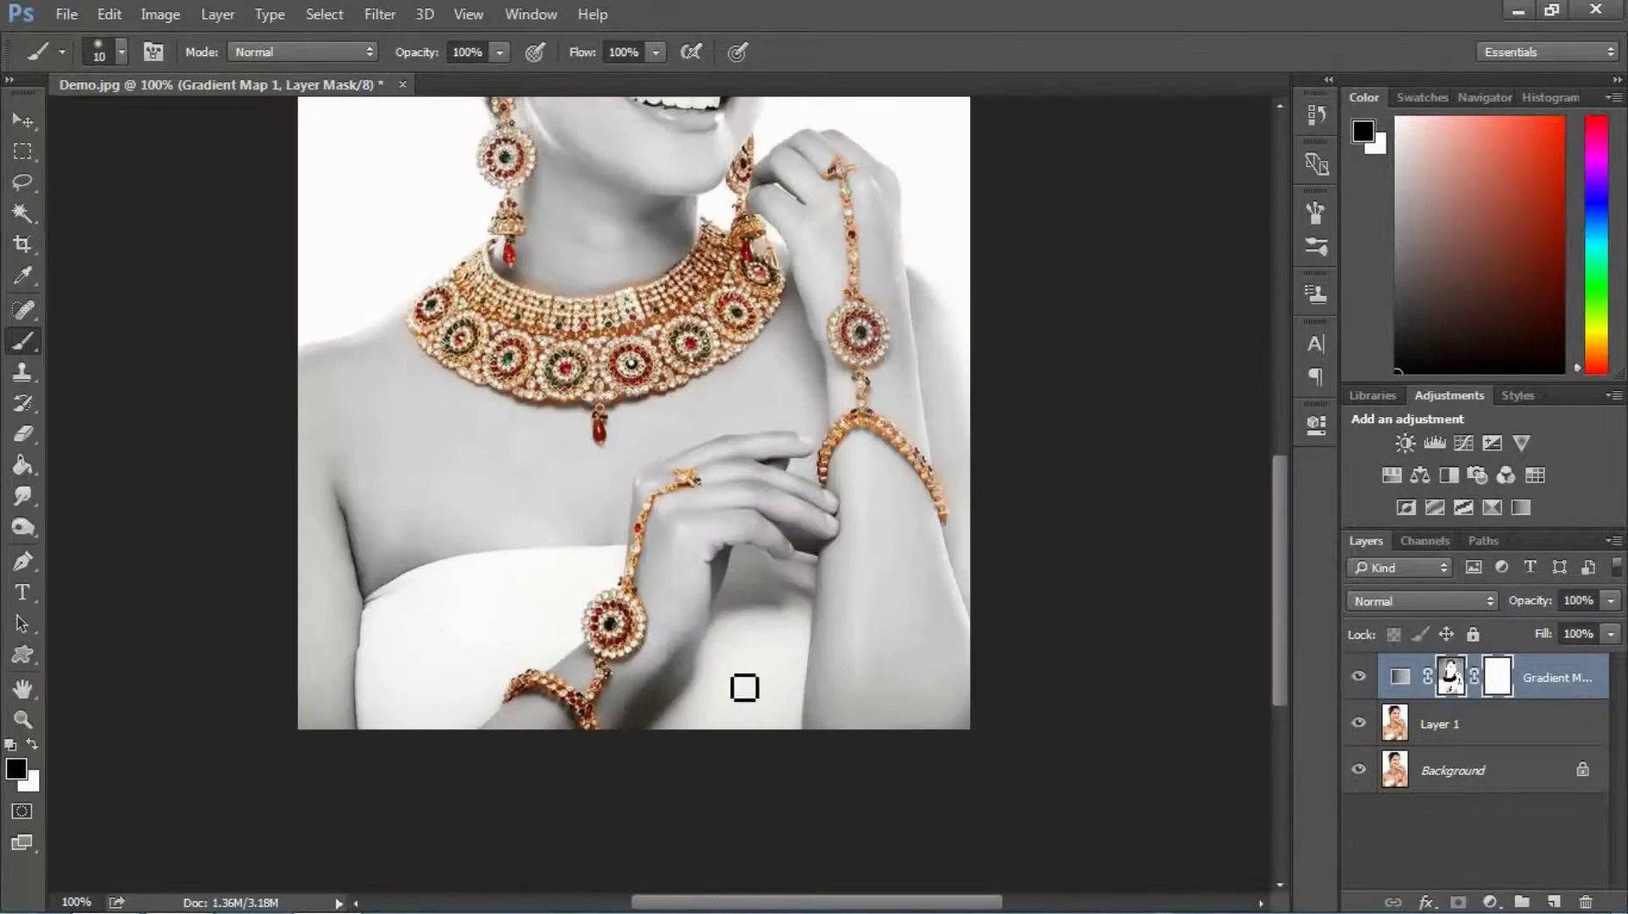
pyautogui.scroll(3, 760, 361)
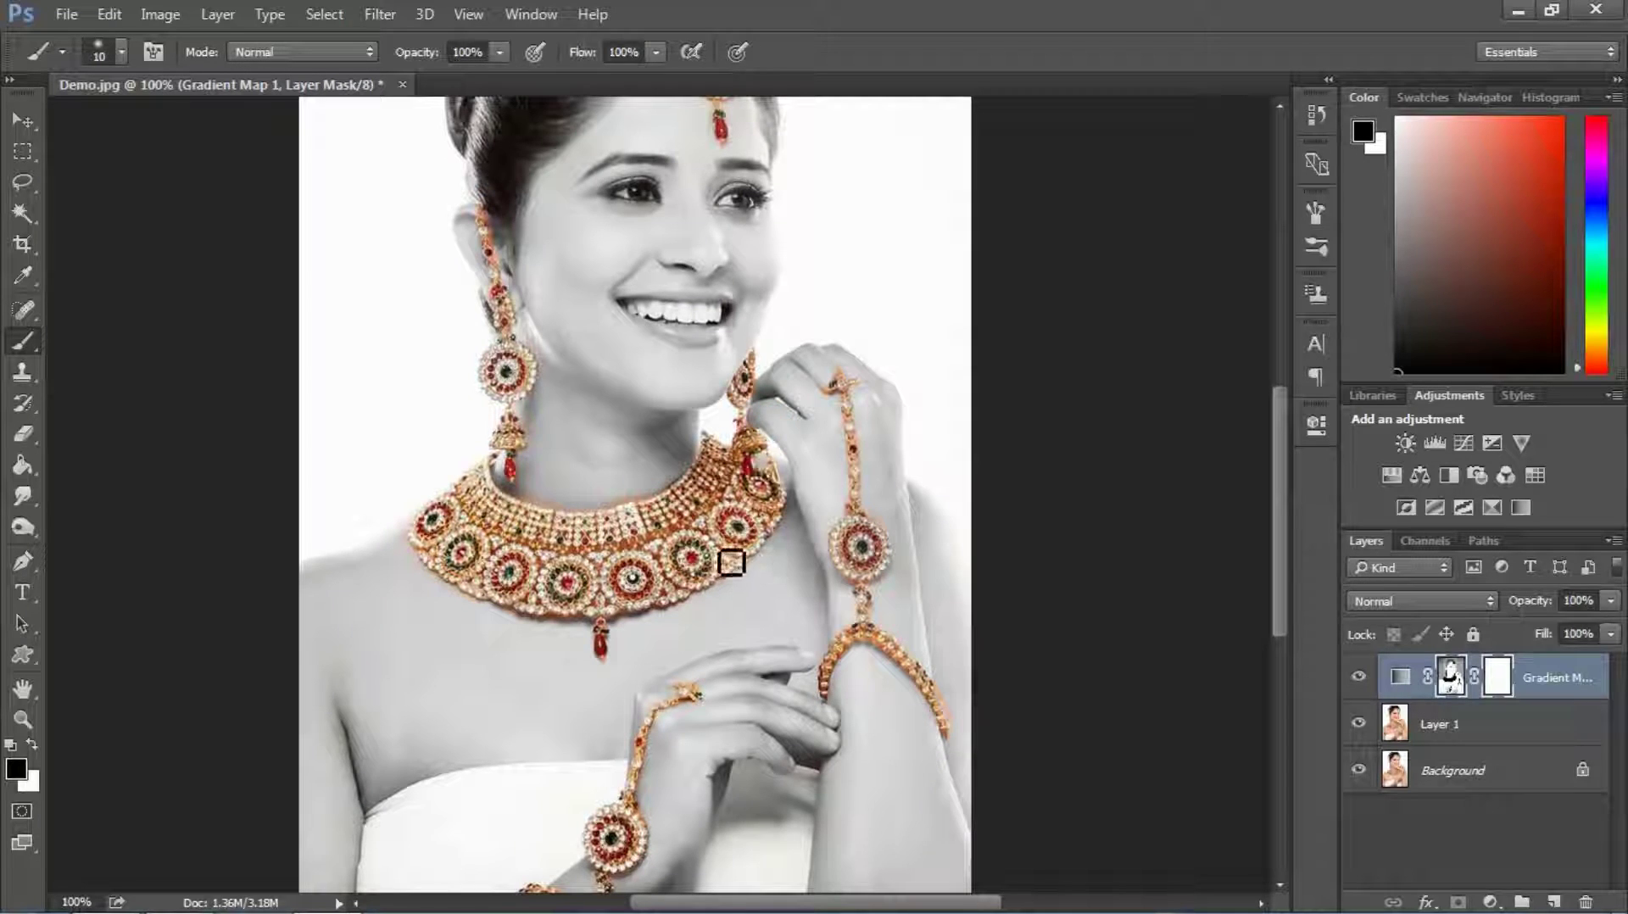
# Step: Switch the foreground color to white and paint away the color spill on the neck along the necklace's upper edge
pyautogui.hotkey('ctrl', '+')
pyautogui.hotkey('ctrl', '+')
pyautogui.hotkey('ctrl', '+')
pyautogui.hotkey('ctrl', '+')
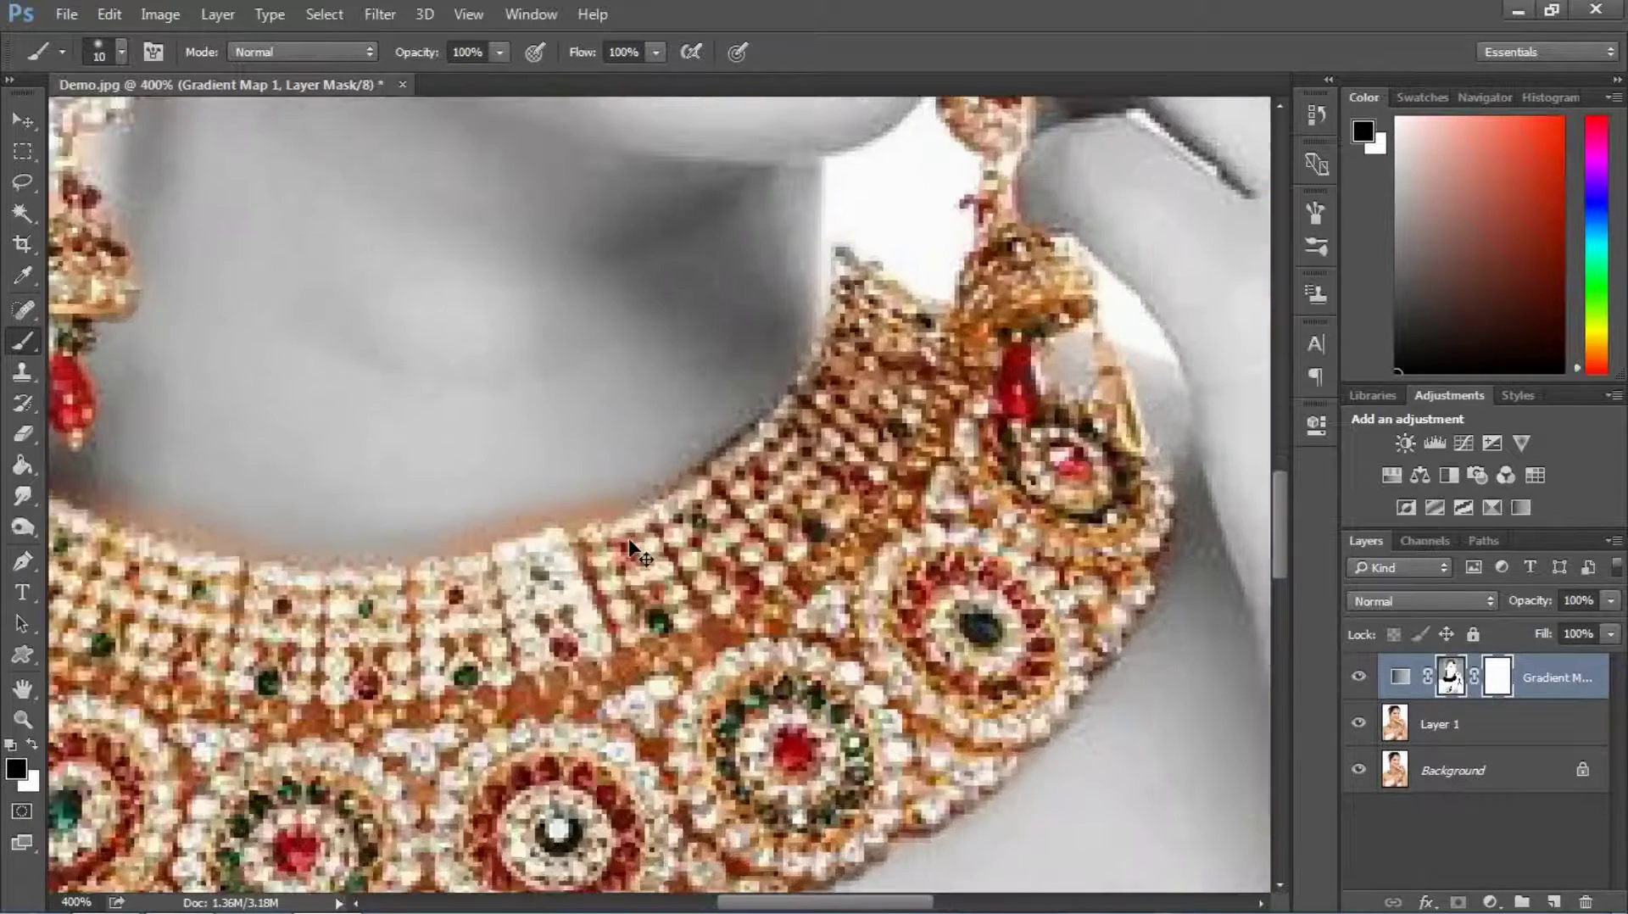
pyautogui.moveTo(527, 587)
pyautogui.mouseDown()
pyautogui.moveTo(739, 533)
pyautogui.moveTo(931, 525)
pyautogui.mouseUp()
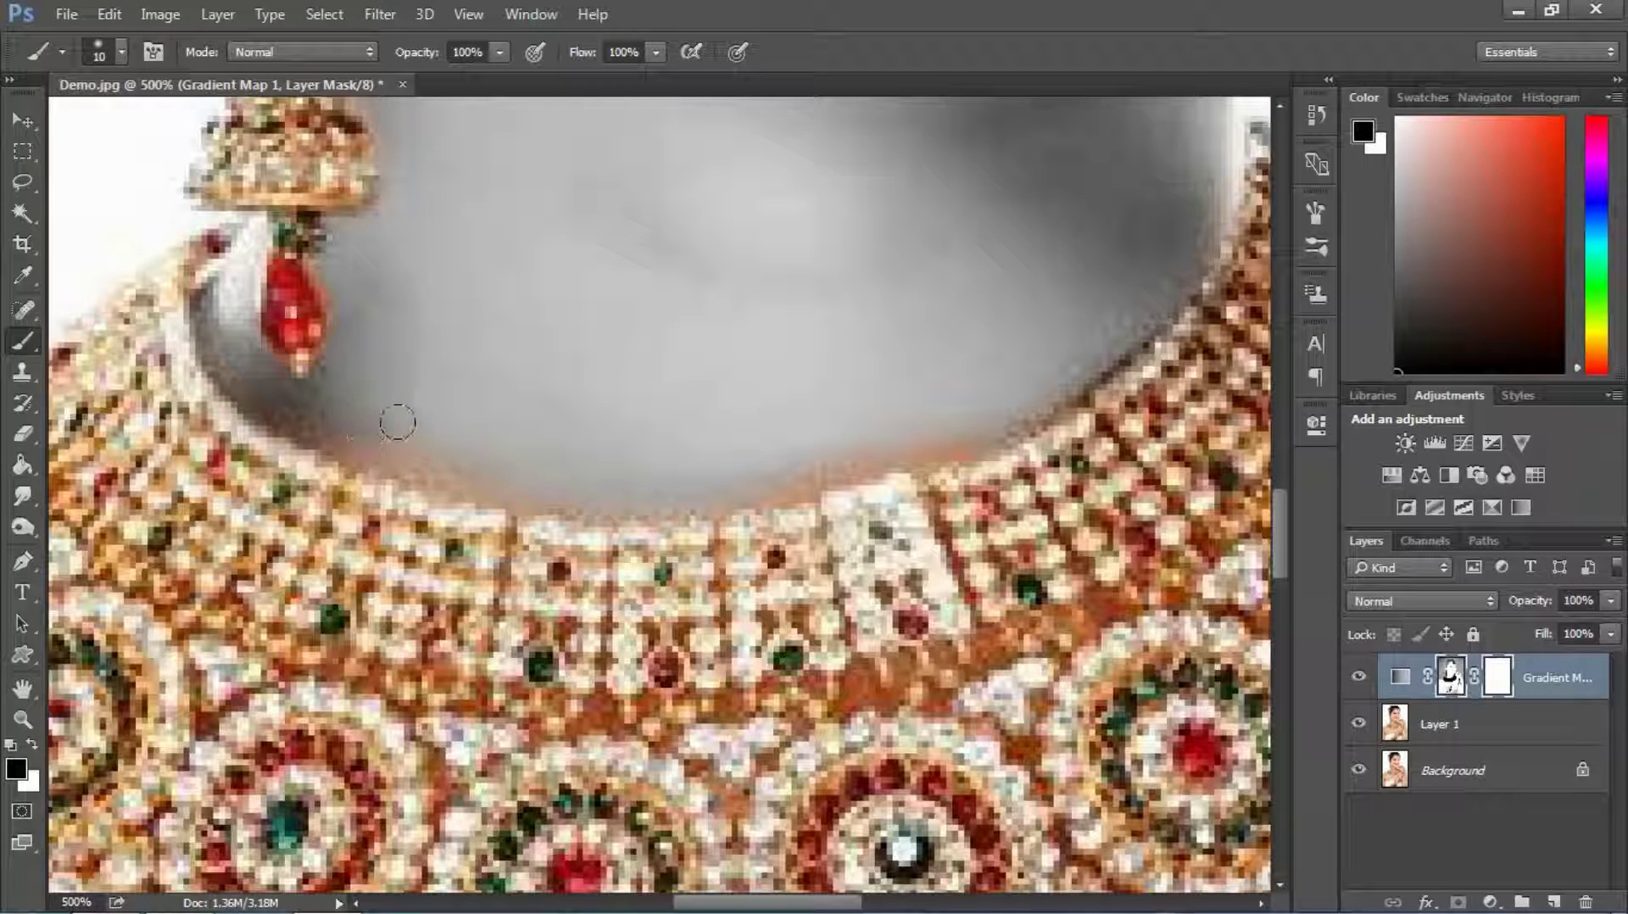
pyautogui.click(34, 739)
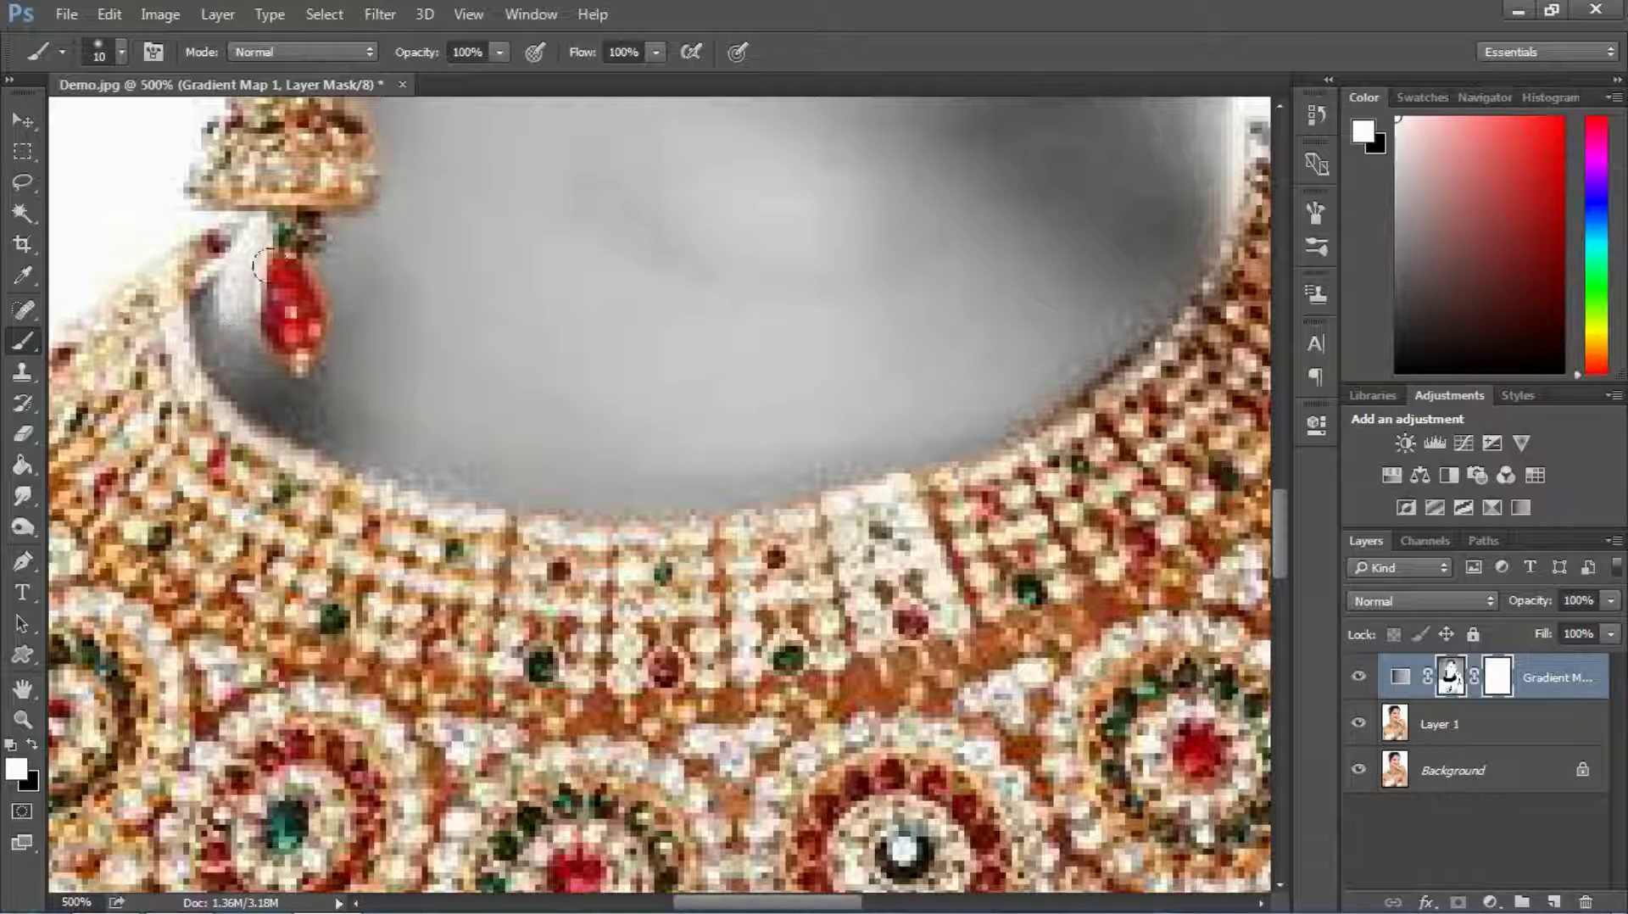
pyautogui.moveTo(731, 270); pyautogui.dragTo(311, 425)
pyautogui.click(712, 429)
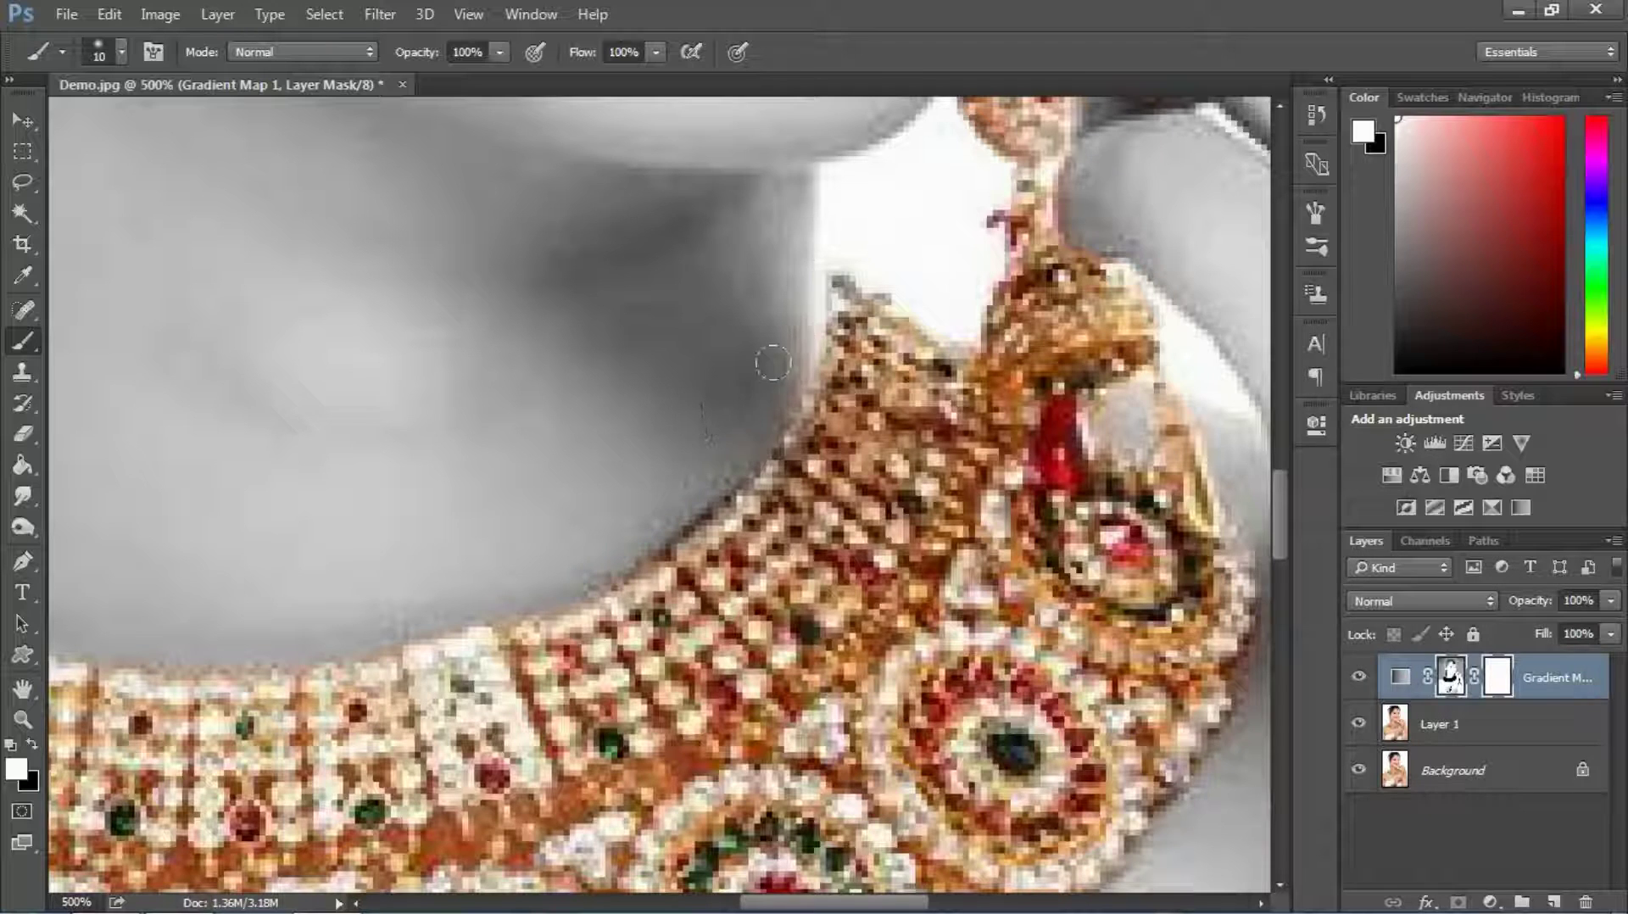
pyautogui.moveTo(811, 350)
pyautogui.mouseDown()
pyautogui.moveTo(751, 473)
pyautogui.moveTo(785, 439)
pyautogui.mouseUp()
# Step: Swap the foreground back to black and touch up the necklace's upper tip and the adjacent earring
pyautogui.press('x')
pyautogui.click(806, 481)
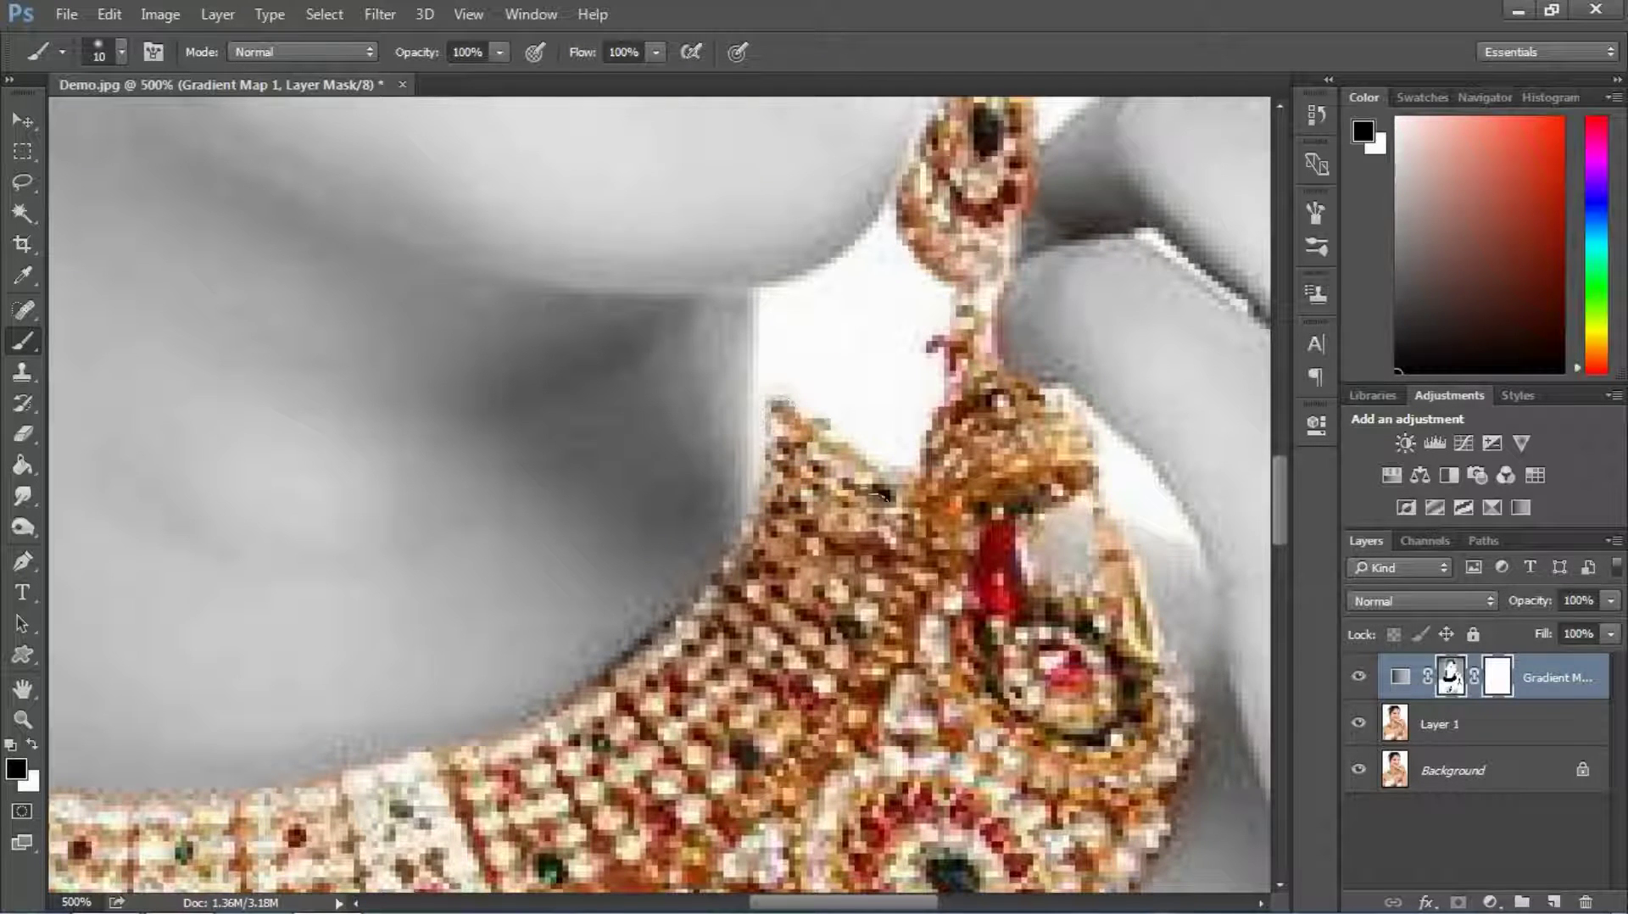
pyautogui.scroll(3, 934, 517)
pyautogui.click(982, 378)
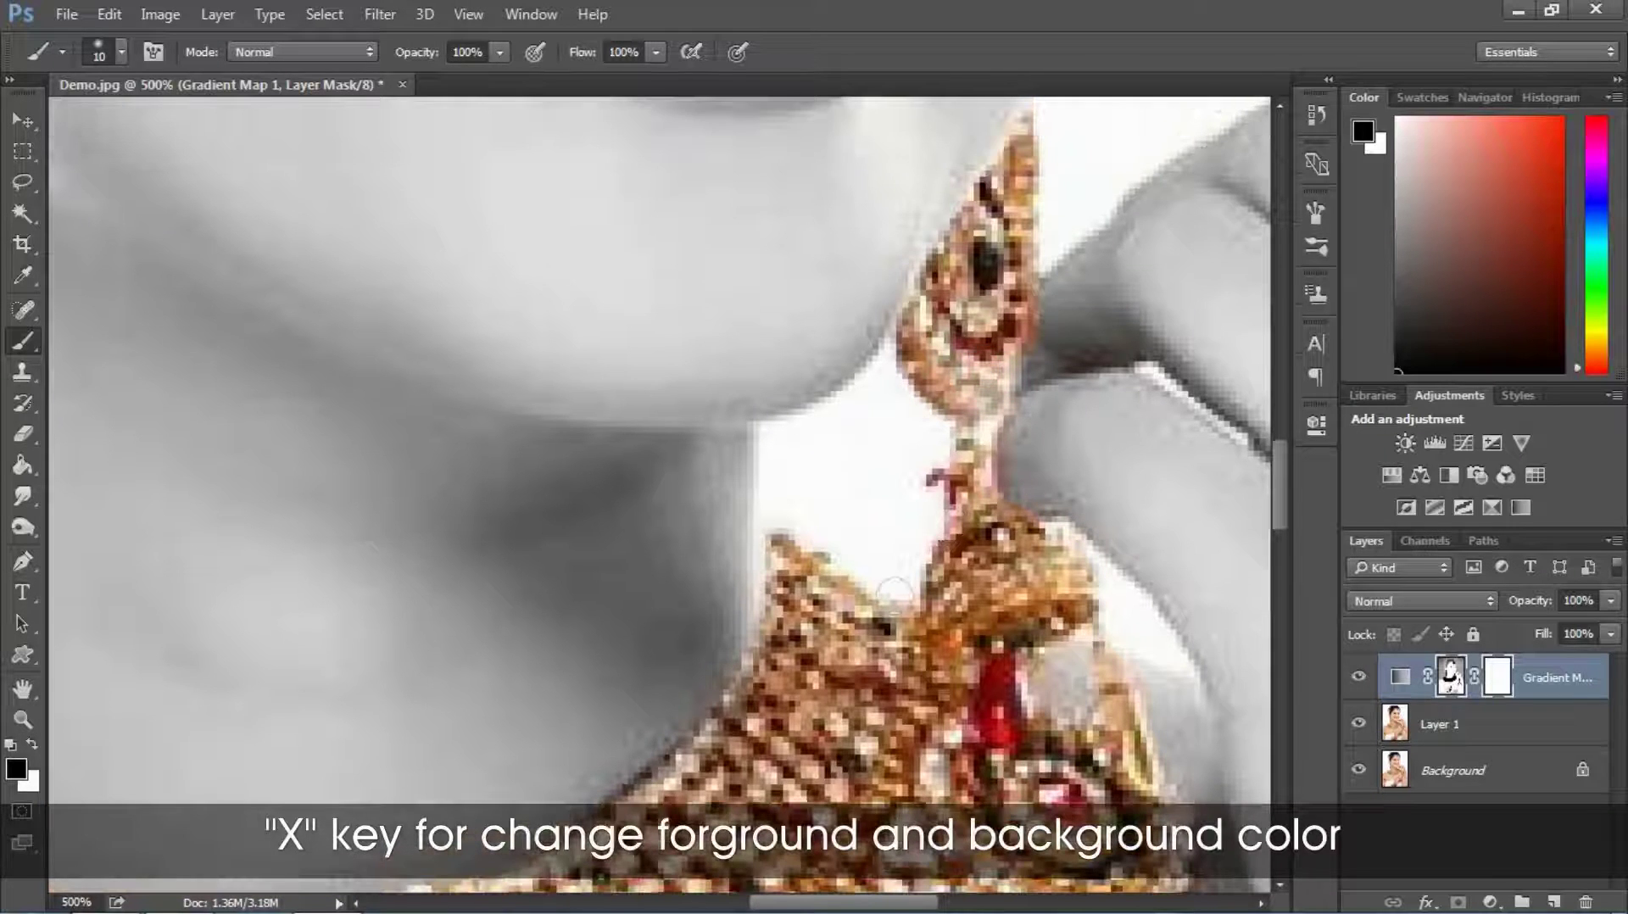
# Step: Touch up the necklace's lower edge on the shoulder side nearest the raised hand with the black 10 px brush
pyautogui.scroll(-8, 778, 608)
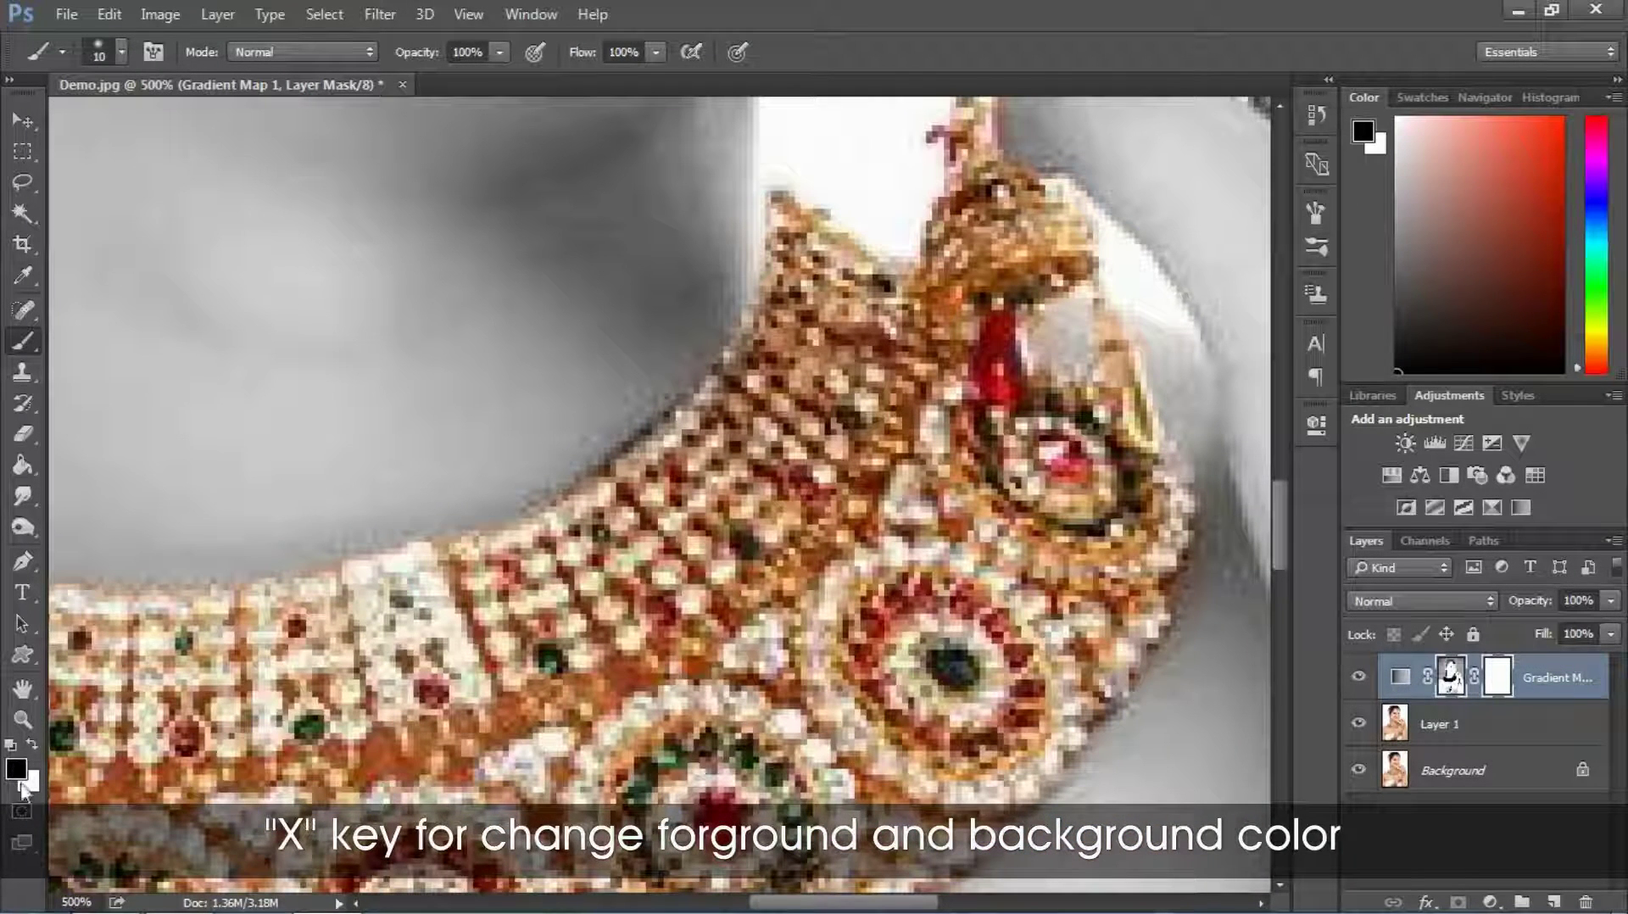
pyautogui.moveTo(464, 660); pyautogui.dragTo(760, 492)
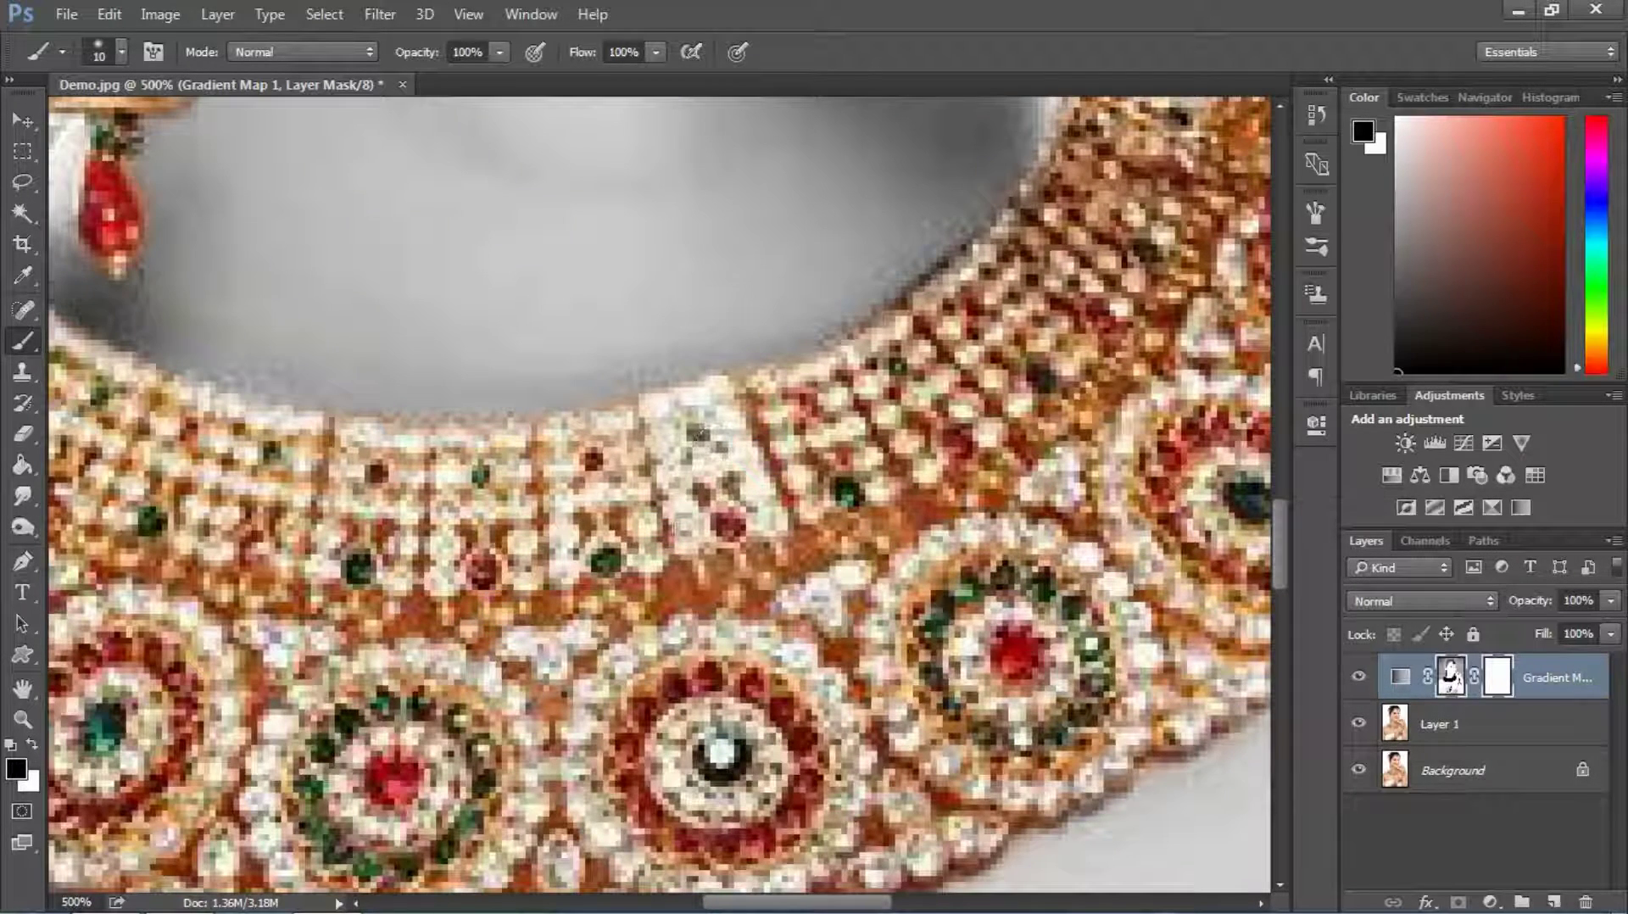
pyautogui.moveTo(926, 651); pyautogui.dragTo(750, 334)
pyautogui.click(705, 512)
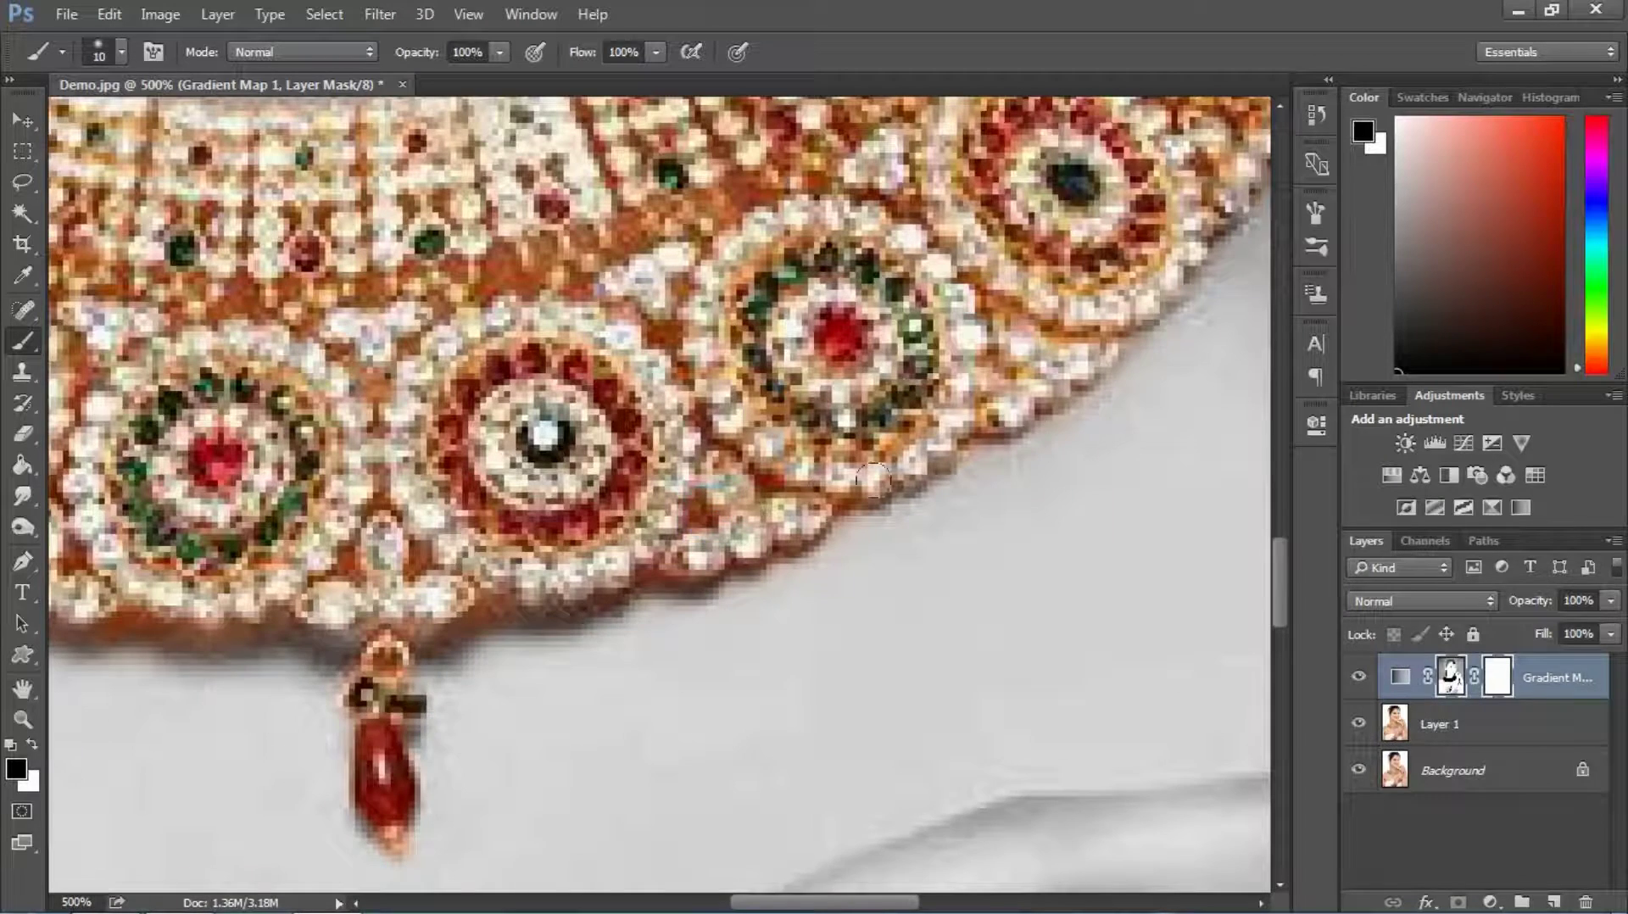
pyautogui.moveTo(977, 348); pyautogui.dragTo(488, 547)
pyautogui.click(722, 382)
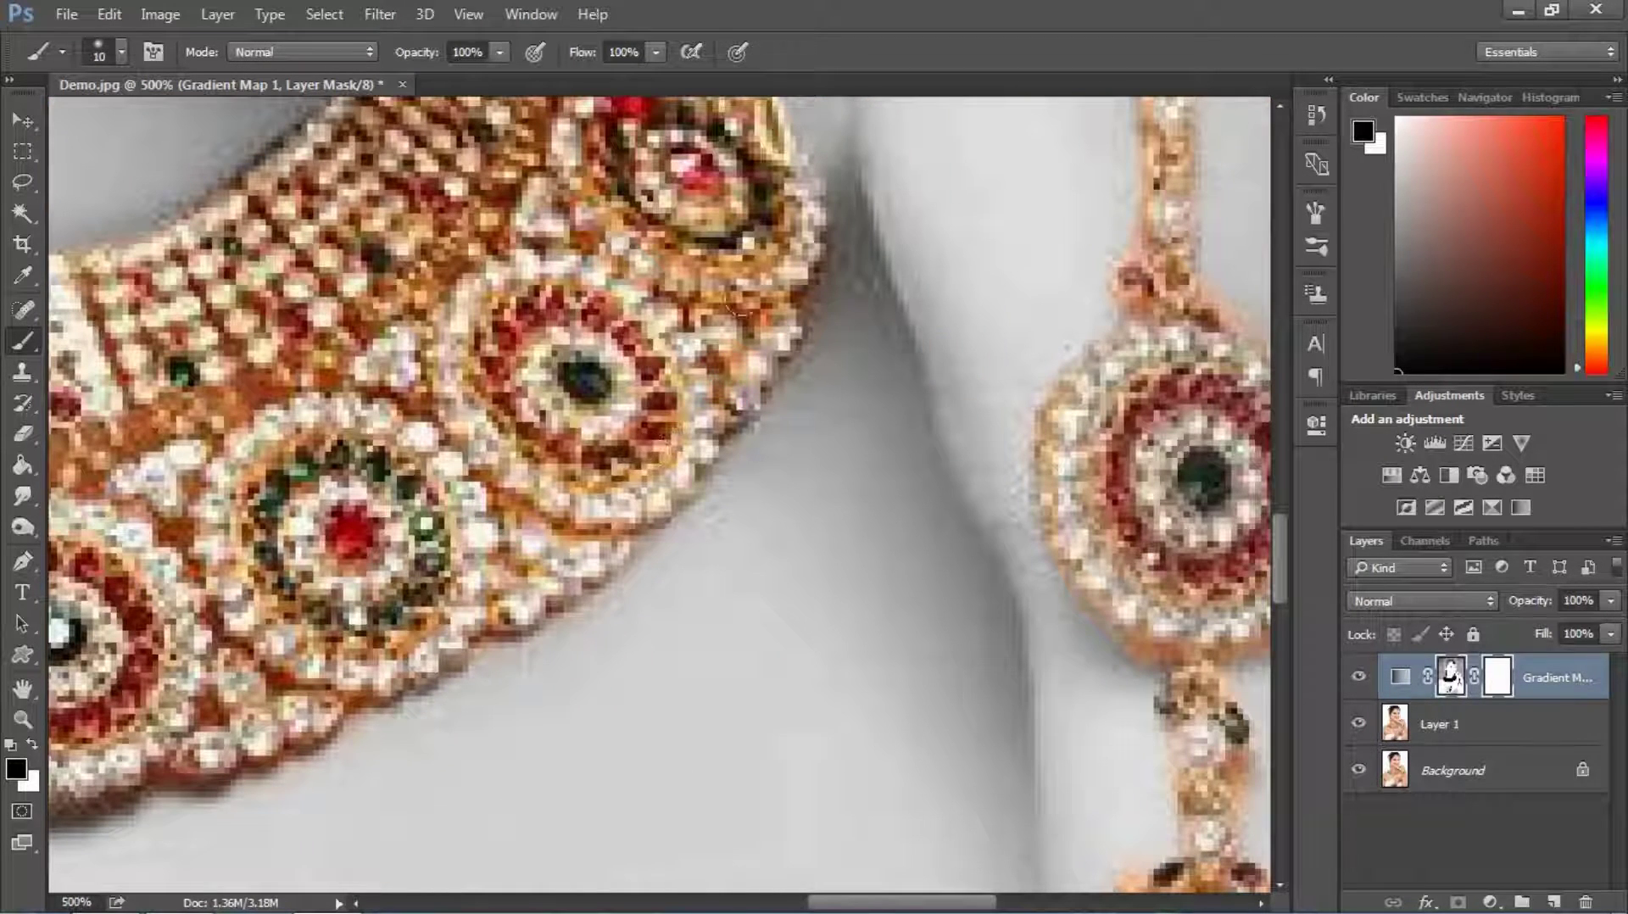
# Step: Choose a hard round brush preset at 10 px and refine the color around the raised hand's medallion
pyautogui.moveTo(1103, 419); pyautogui.dragTo(865, 498)
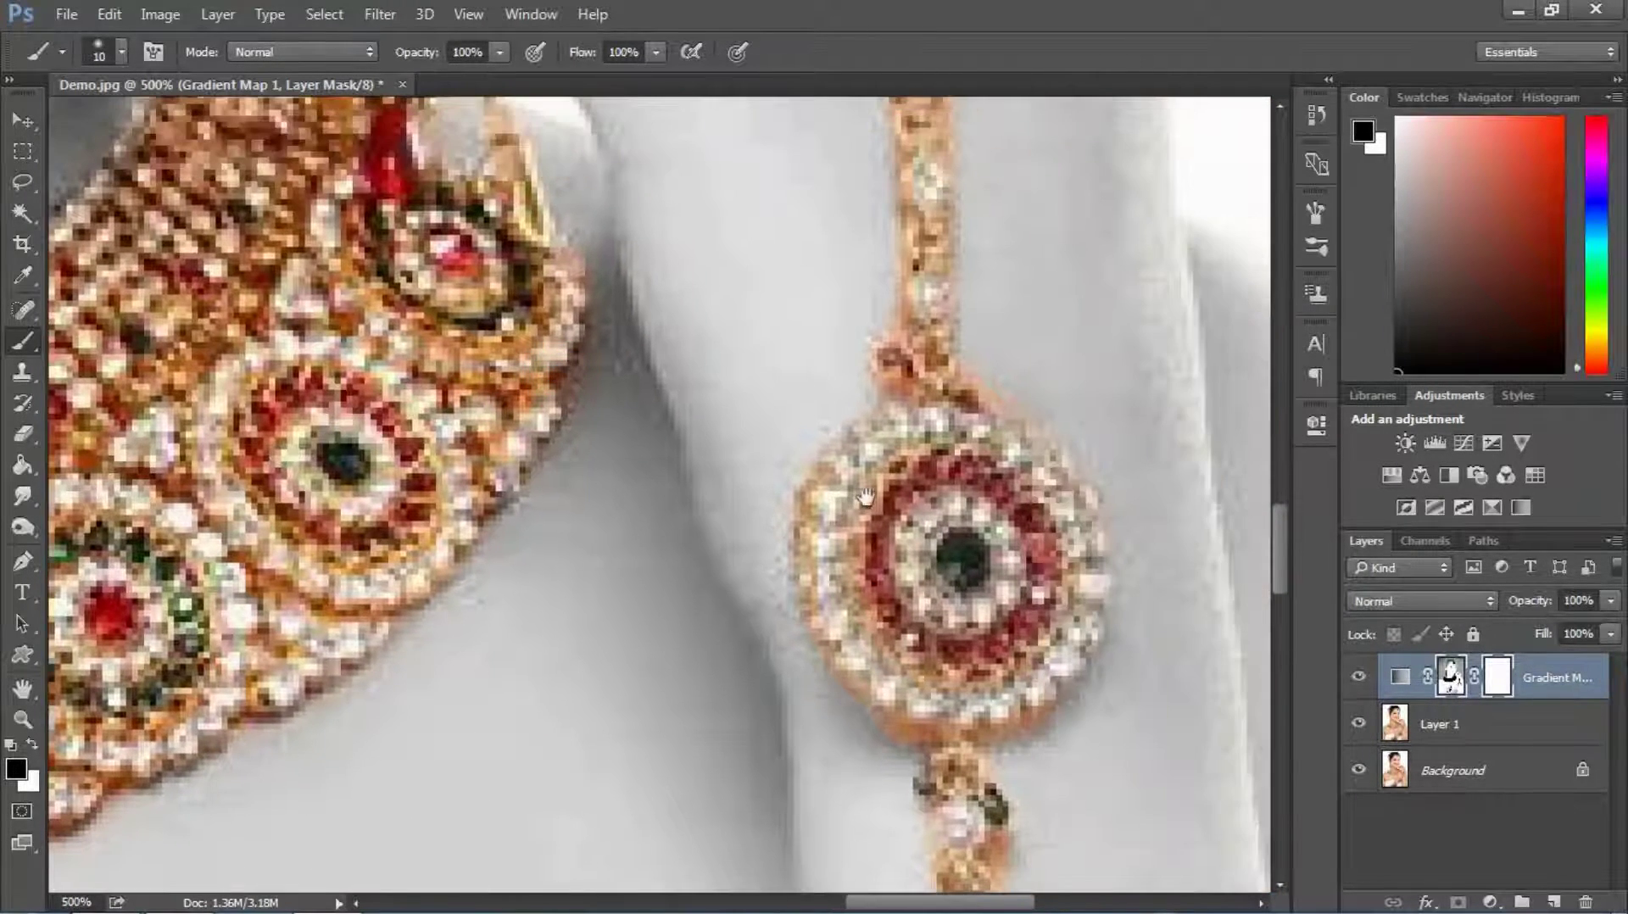
pyautogui.click(123, 53)
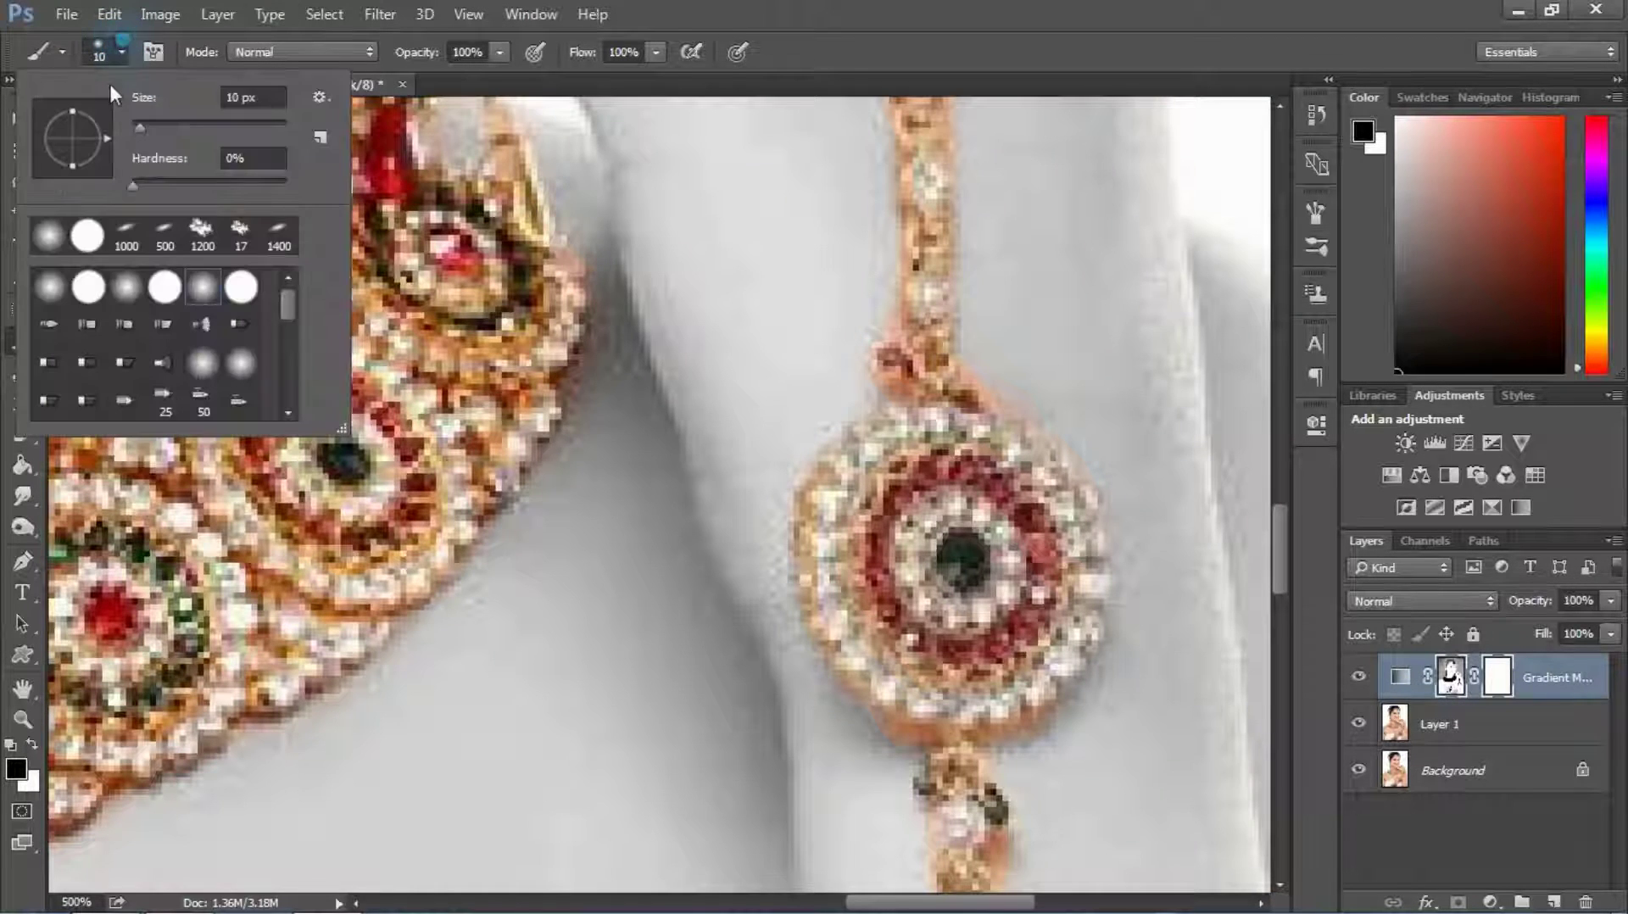
pyautogui.doubleClick(241, 287)
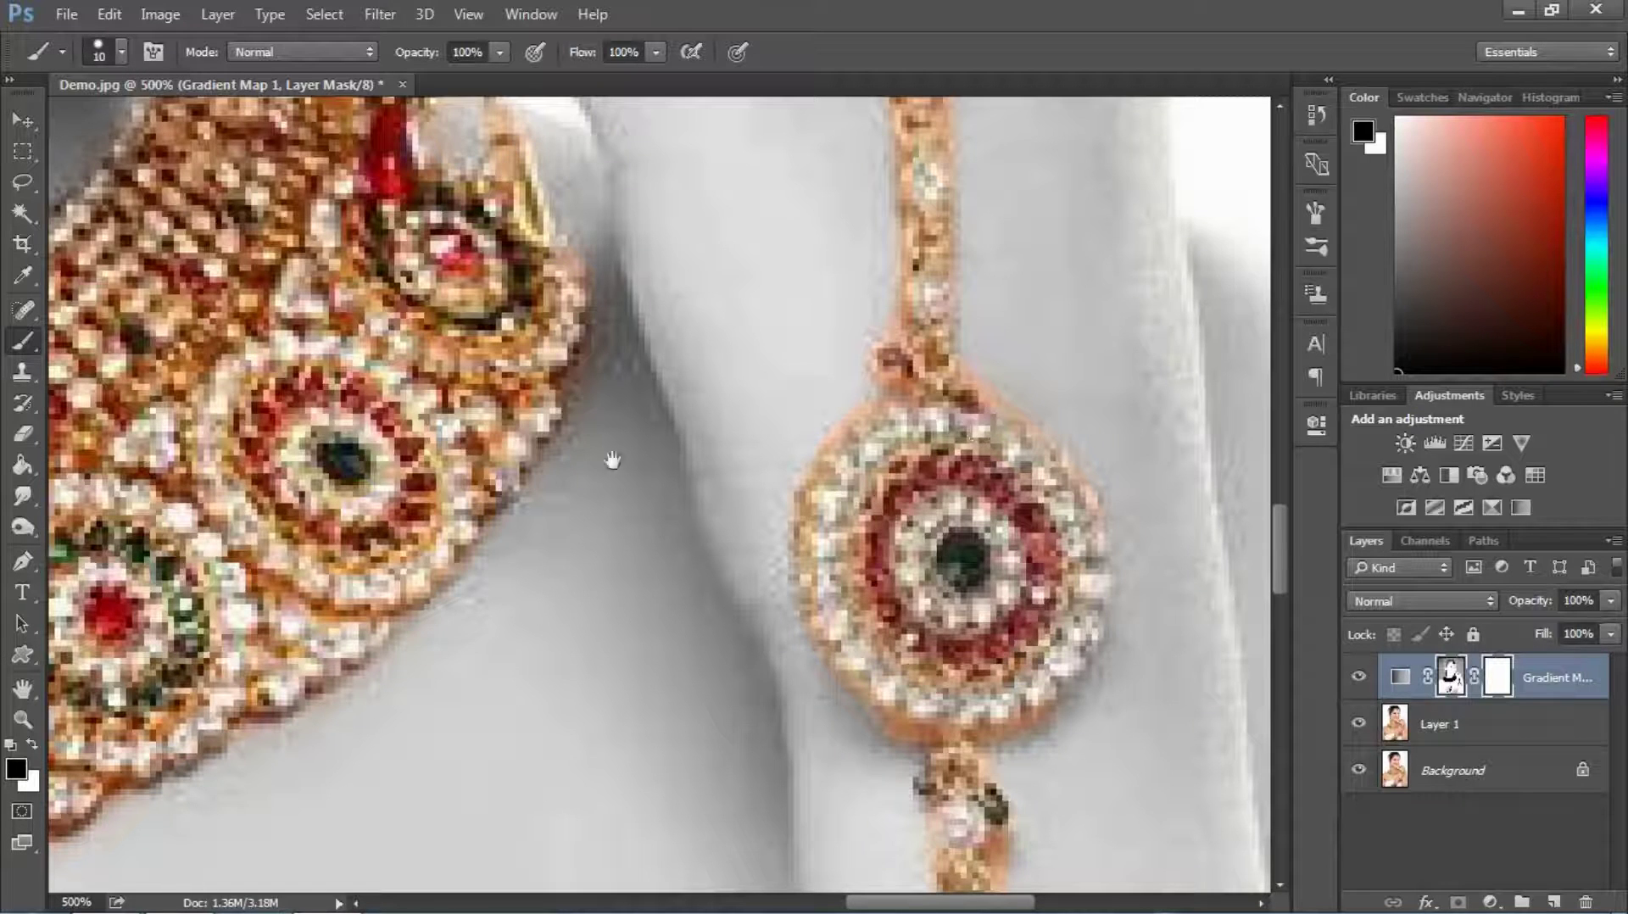
# Step: Refine the necklace's lower and outer edges toward the opposite shoulder with the hard black 10 px brush on the mask
pyautogui.moveTo(612, 459); pyautogui.dragTo(1090, 353)
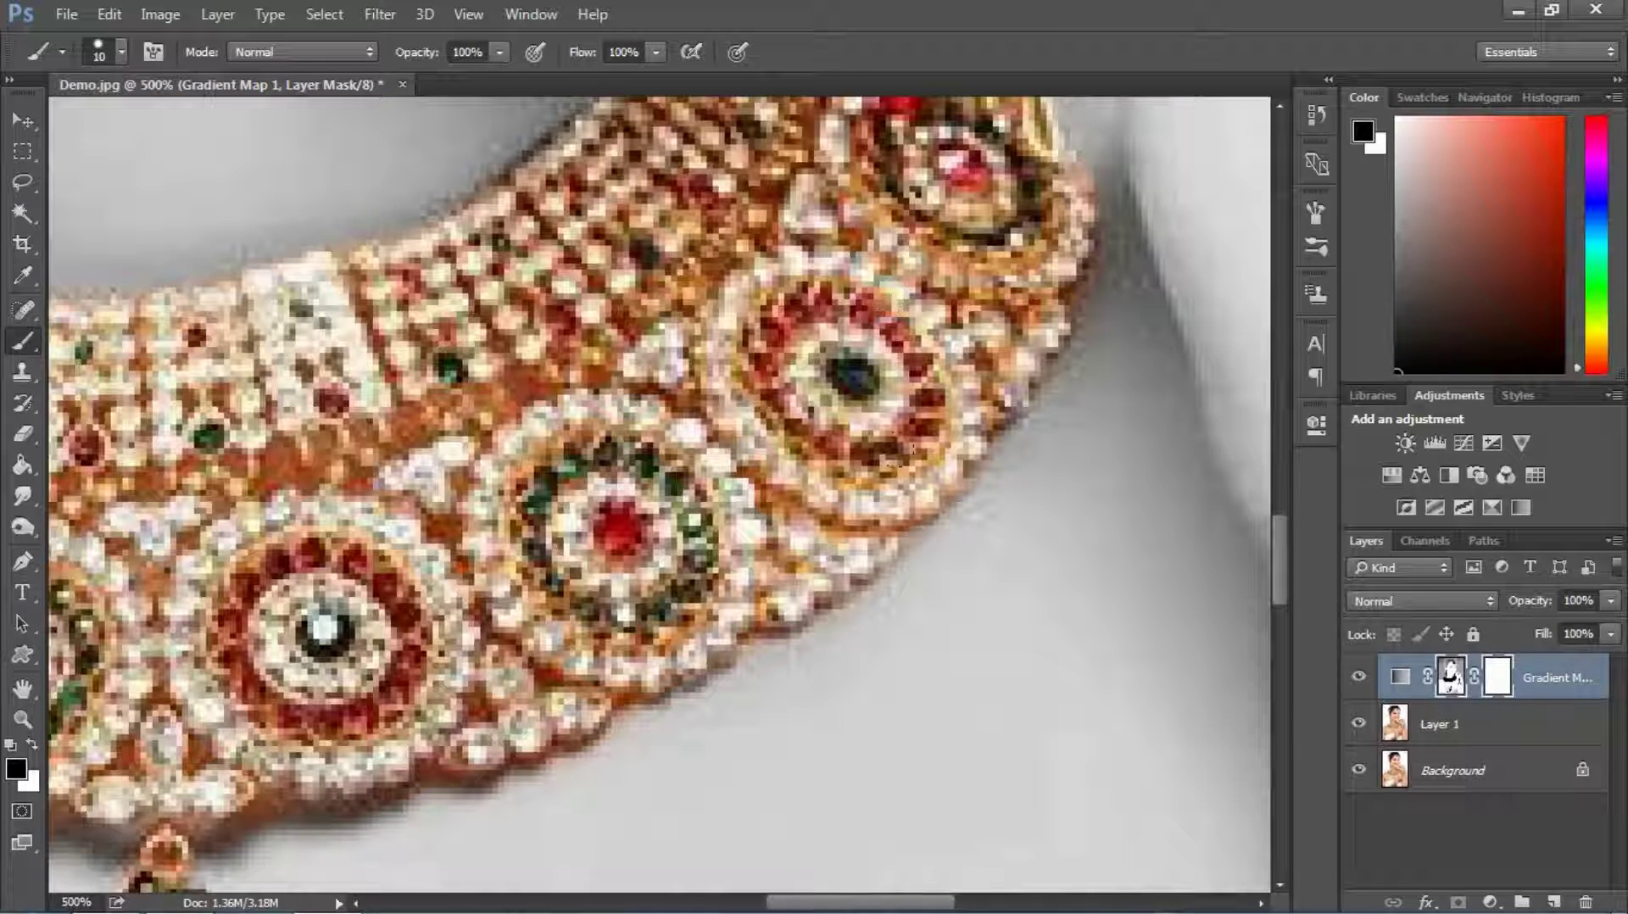
pyautogui.moveTo(603, 580); pyautogui.dragTo(941, 436)
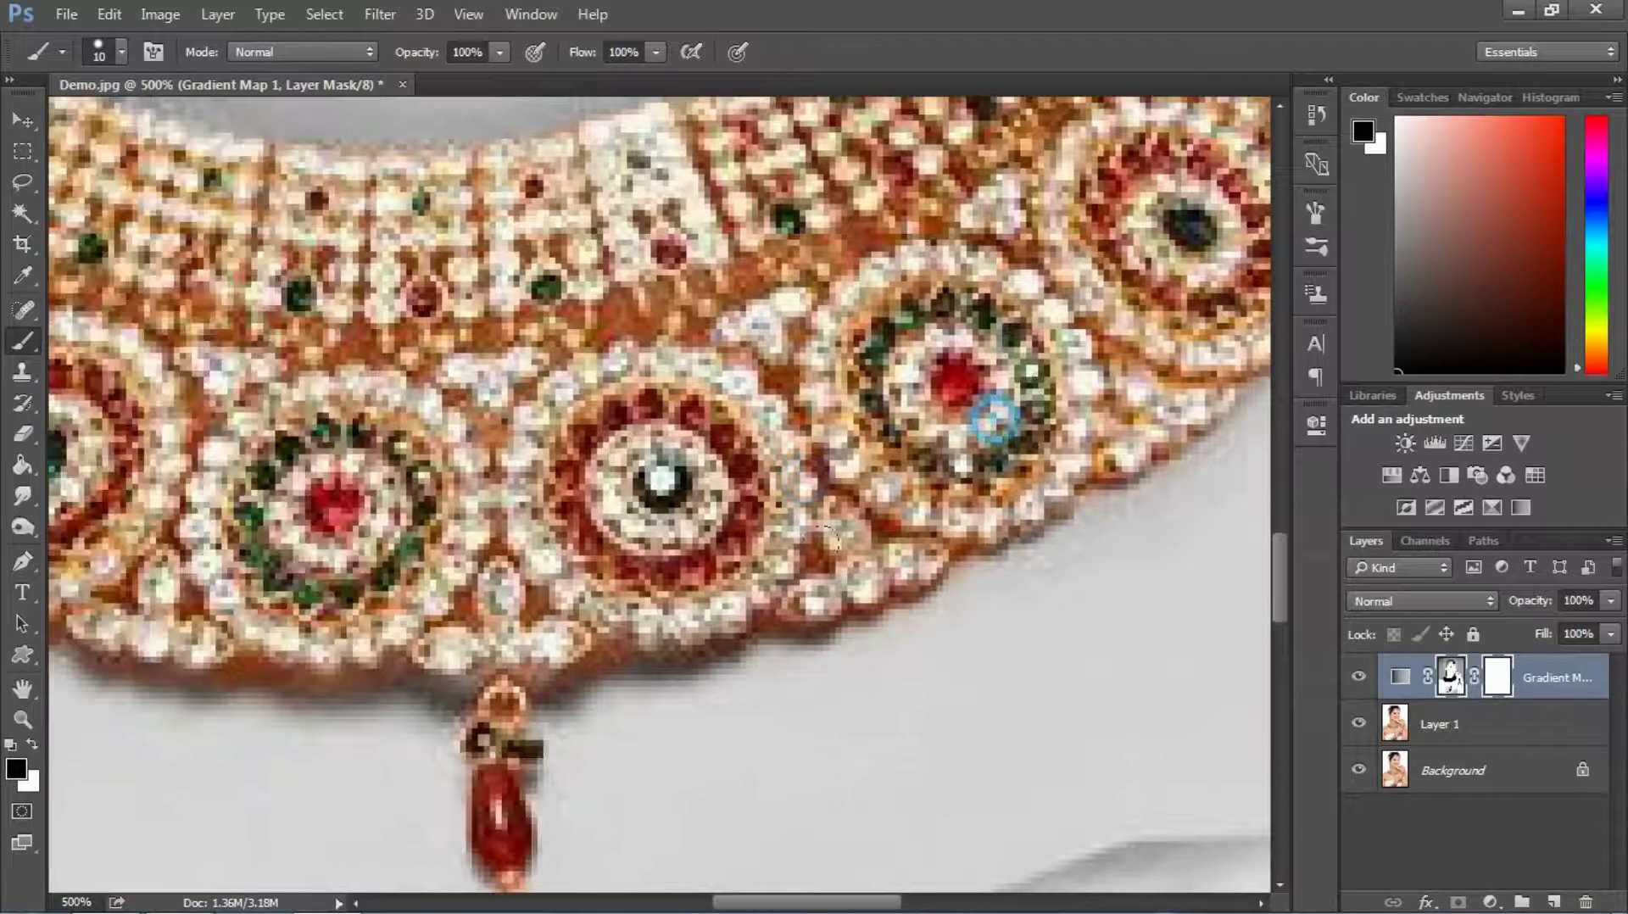
pyautogui.moveTo(580, 197); pyautogui.dragTo(1068, 103)
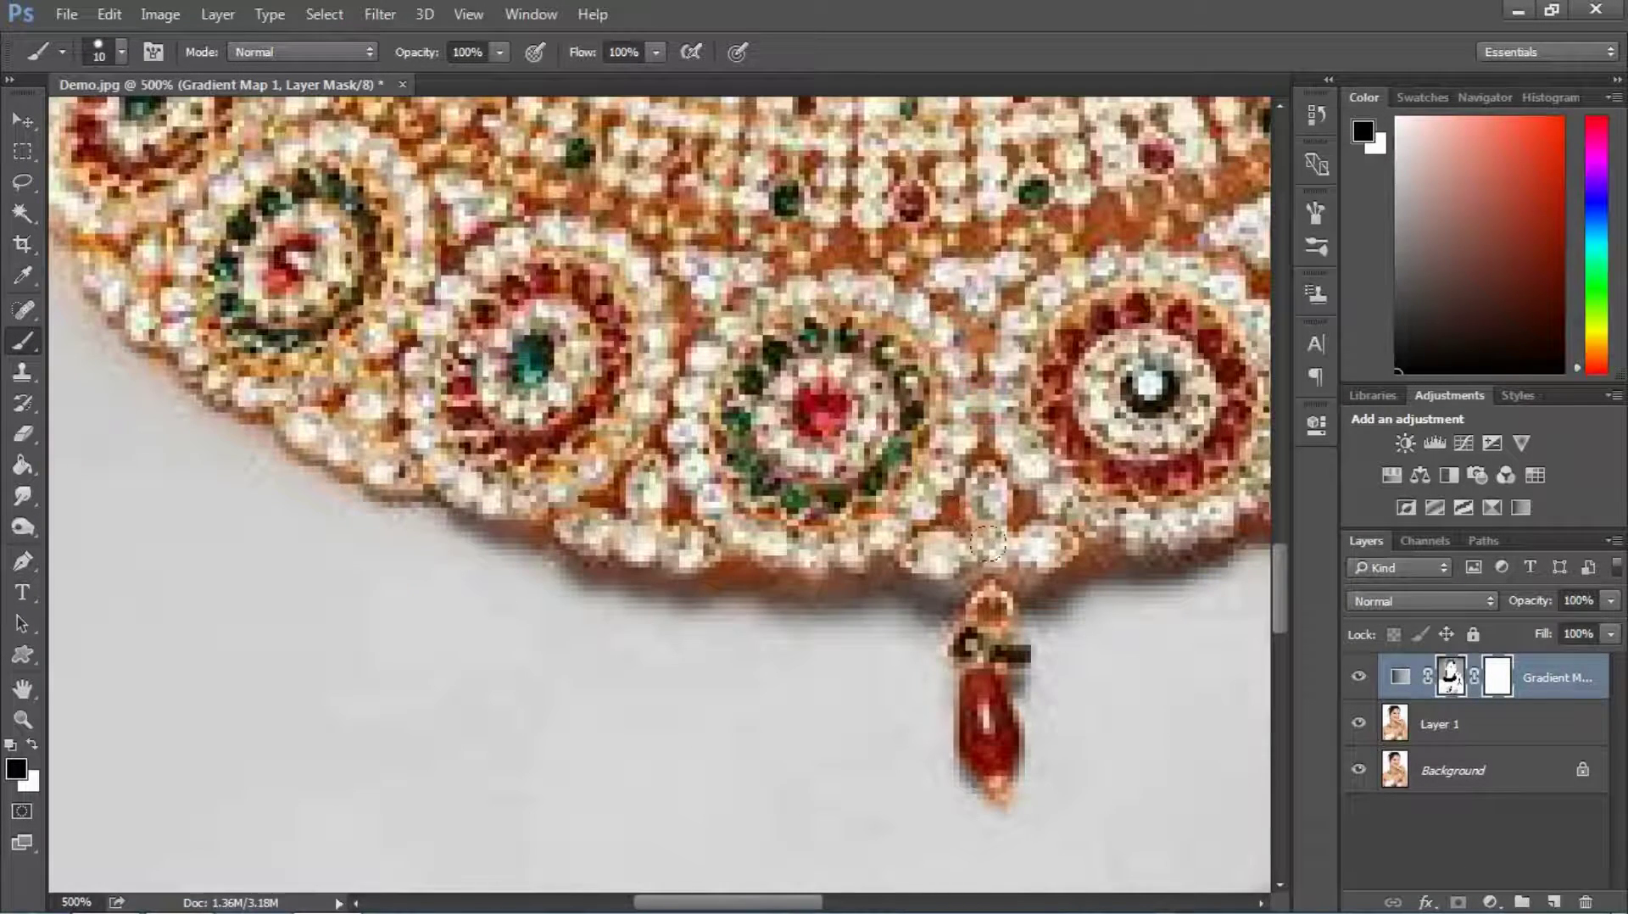
pyautogui.moveTo(734, 397); pyautogui.dragTo(887, 550)
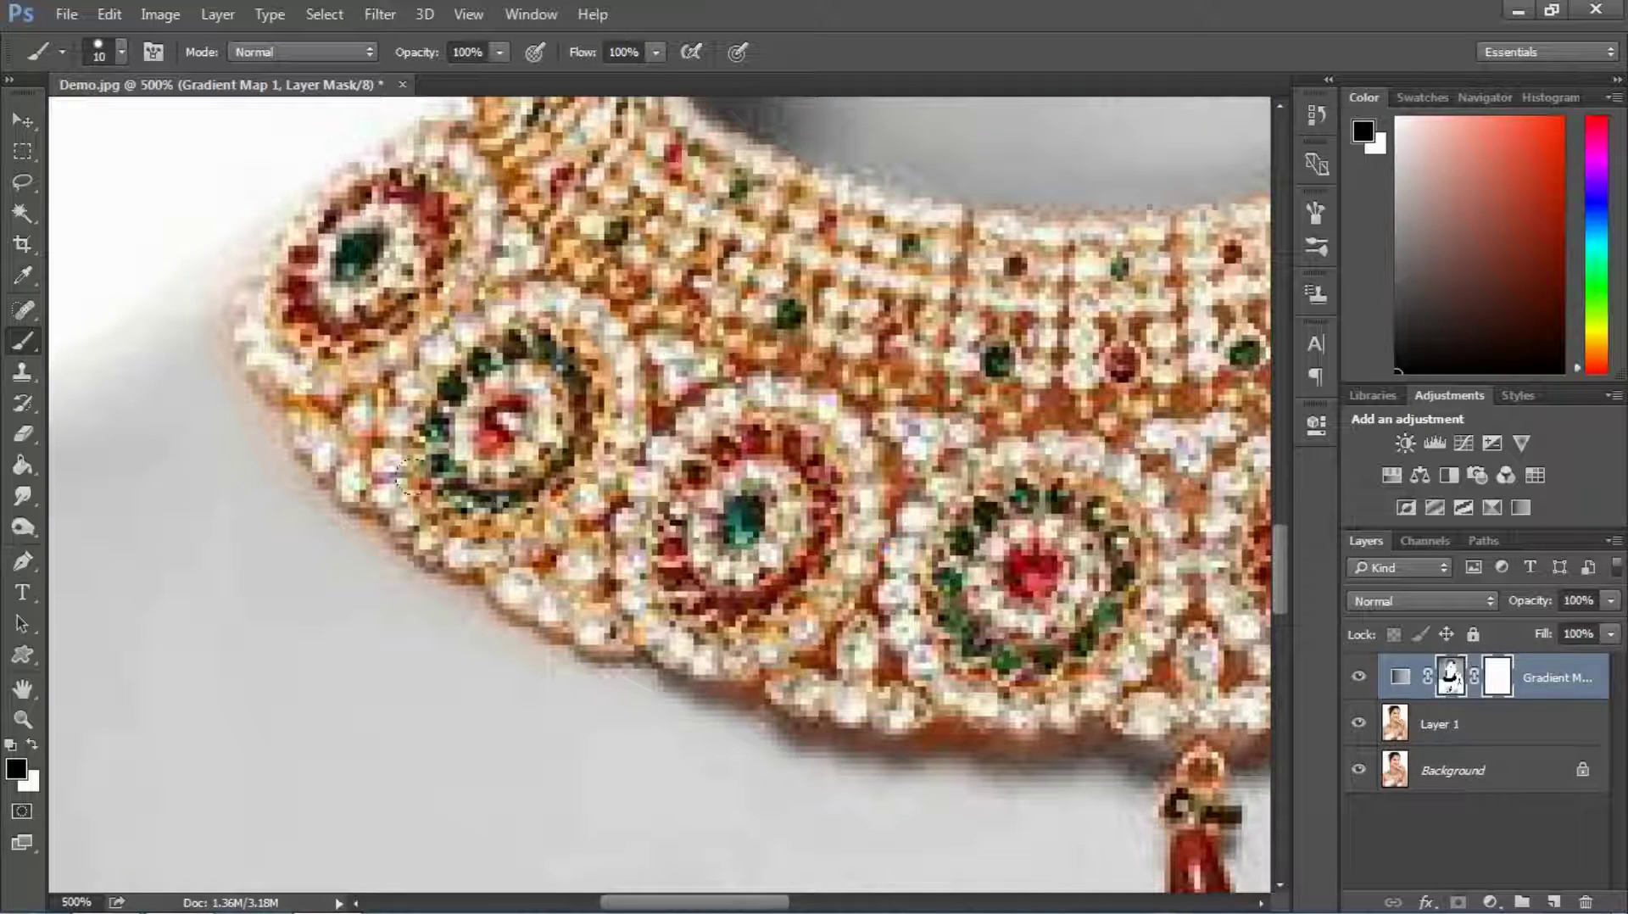
pyautogui.moveTo(498, 298); pyautogui.dragTo(535, 560)
pyautogui.click(312, 538)
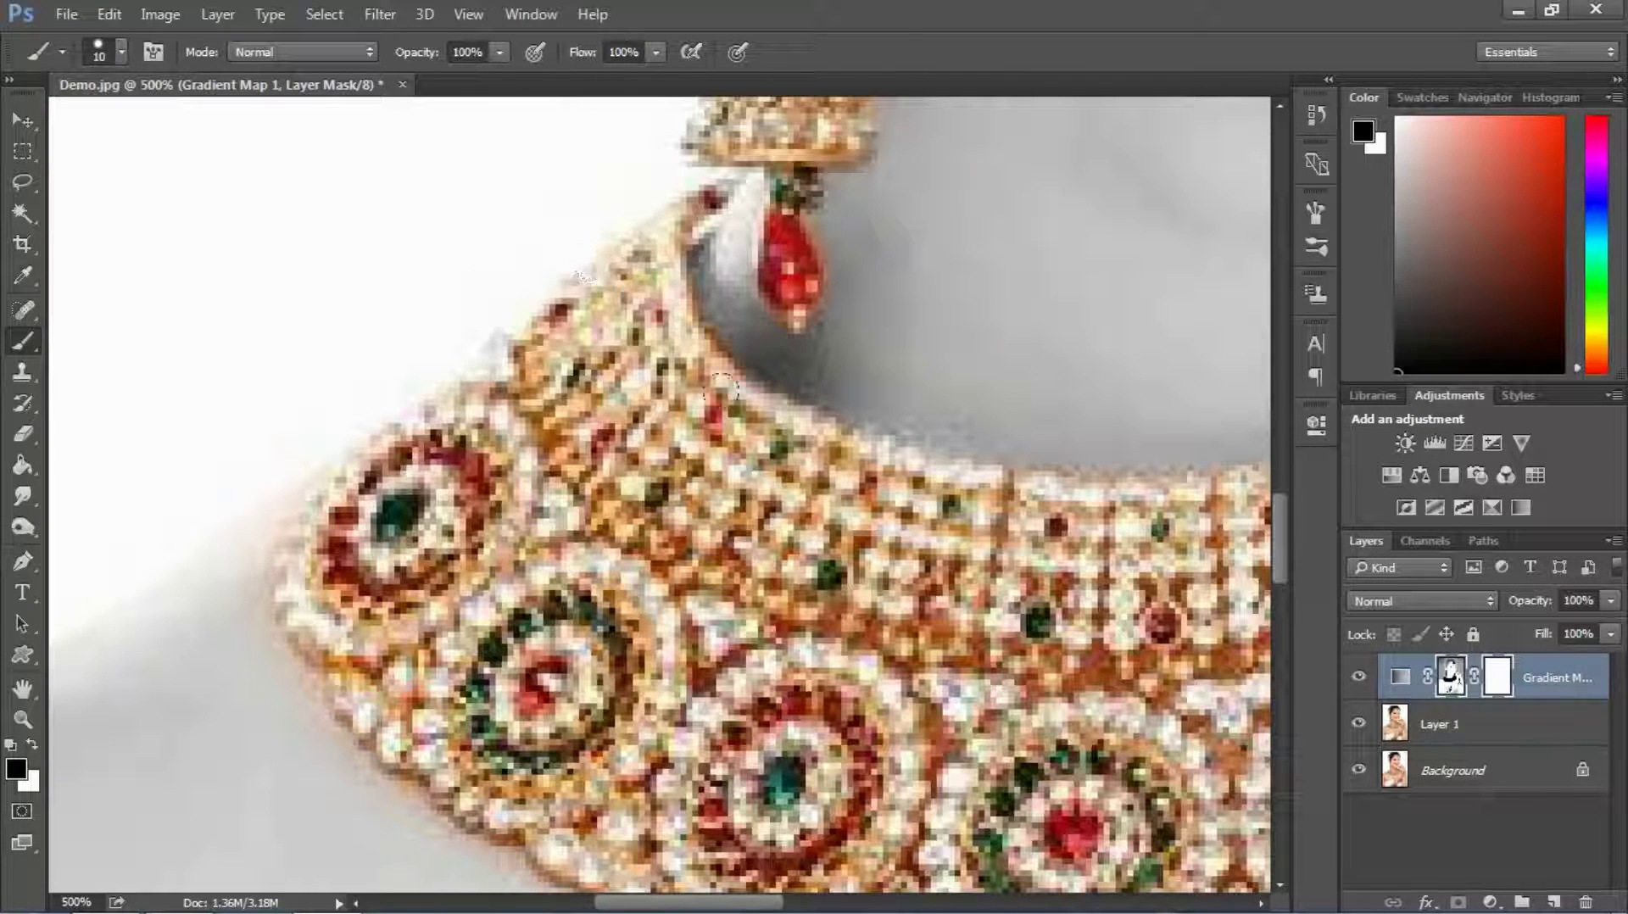
# Step: Inspect the mask edges around the necklace, the earring and the forehead ornament up close
pyautogui.moveTo(996, 490); pyautogui.dragTo(275, 508)
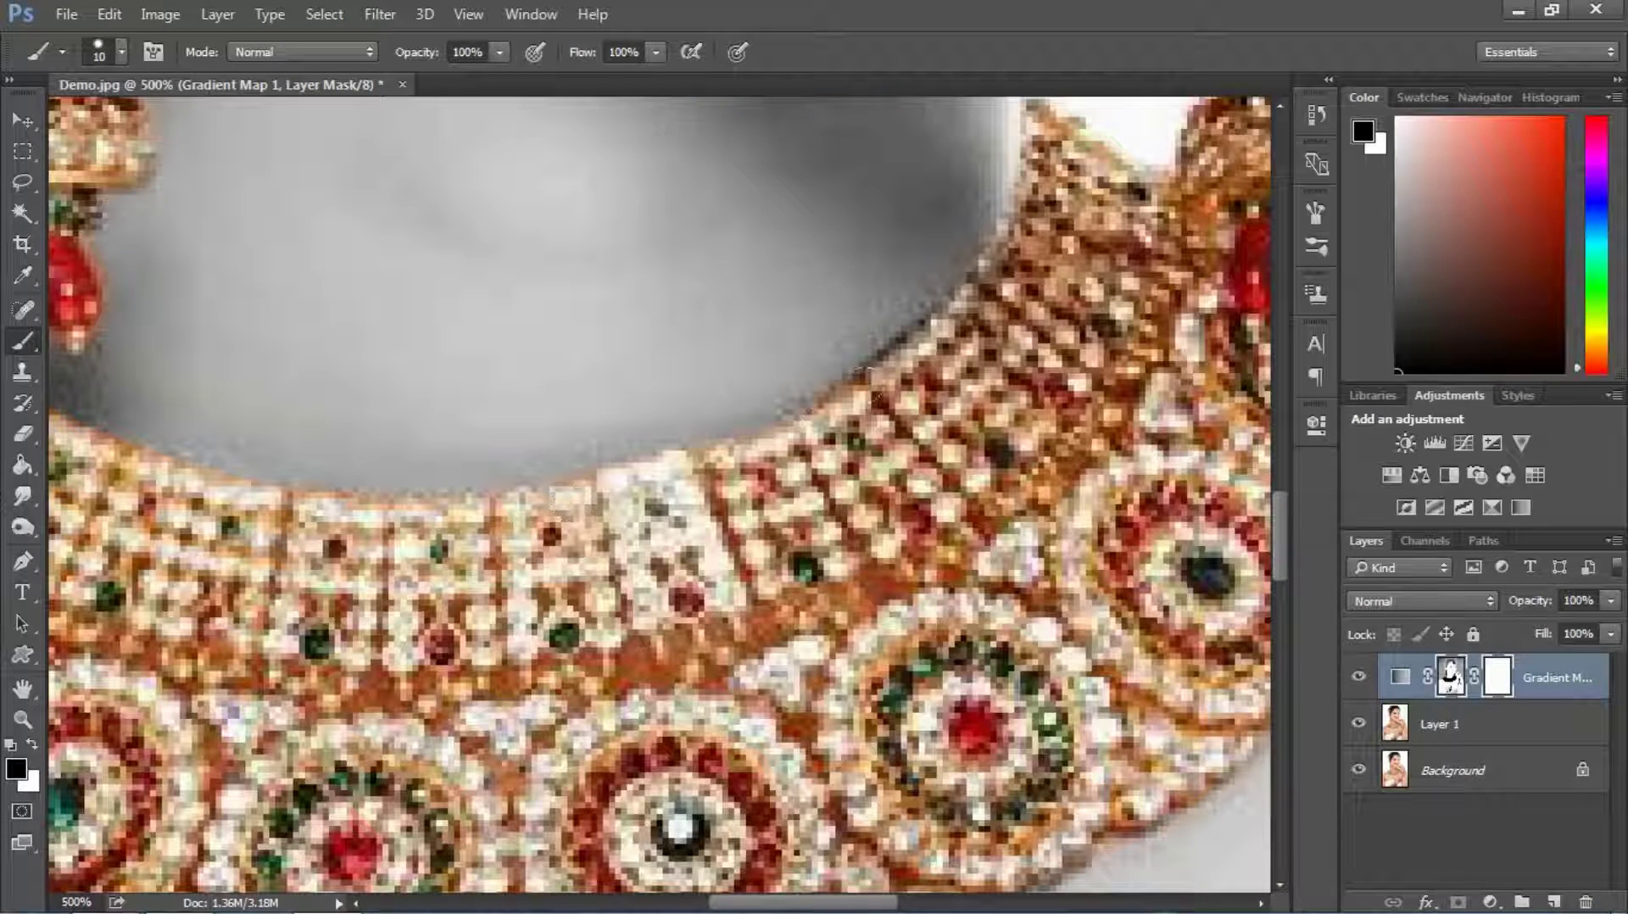
pyautogui.moveTo(1131, 106); pyautogui.dragTo(1123, 355)
pyautogui.moveTo(293, 110); pyautogui.dragTo(717, 658)
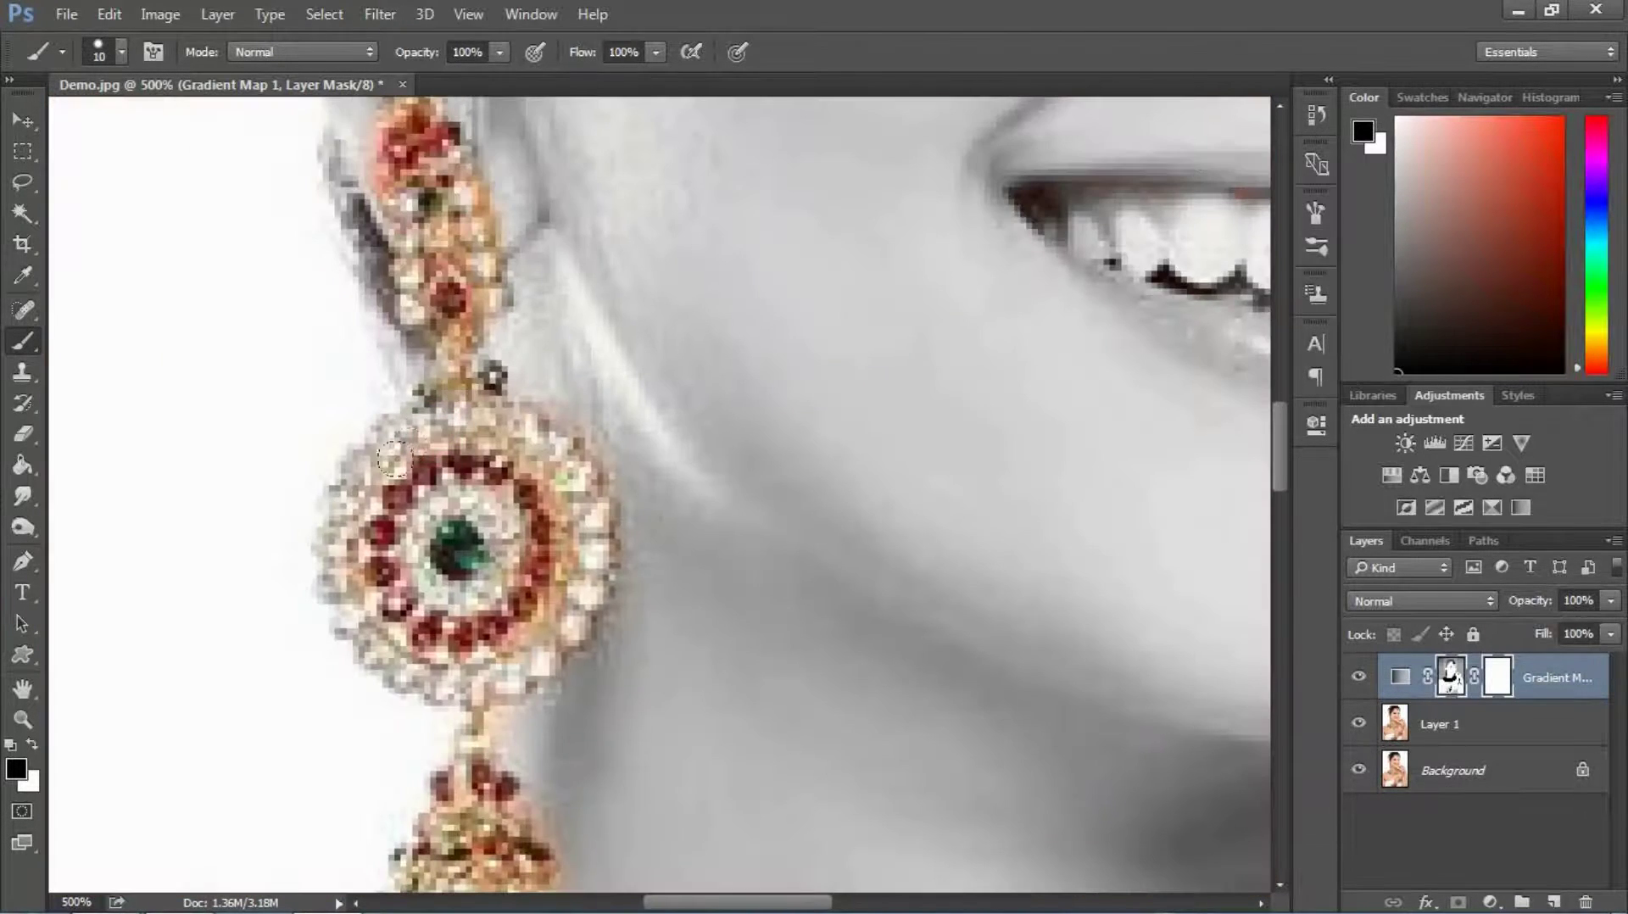
pyautogui.moveTo(411, 127); pyautogui.dragTo(423, 404)
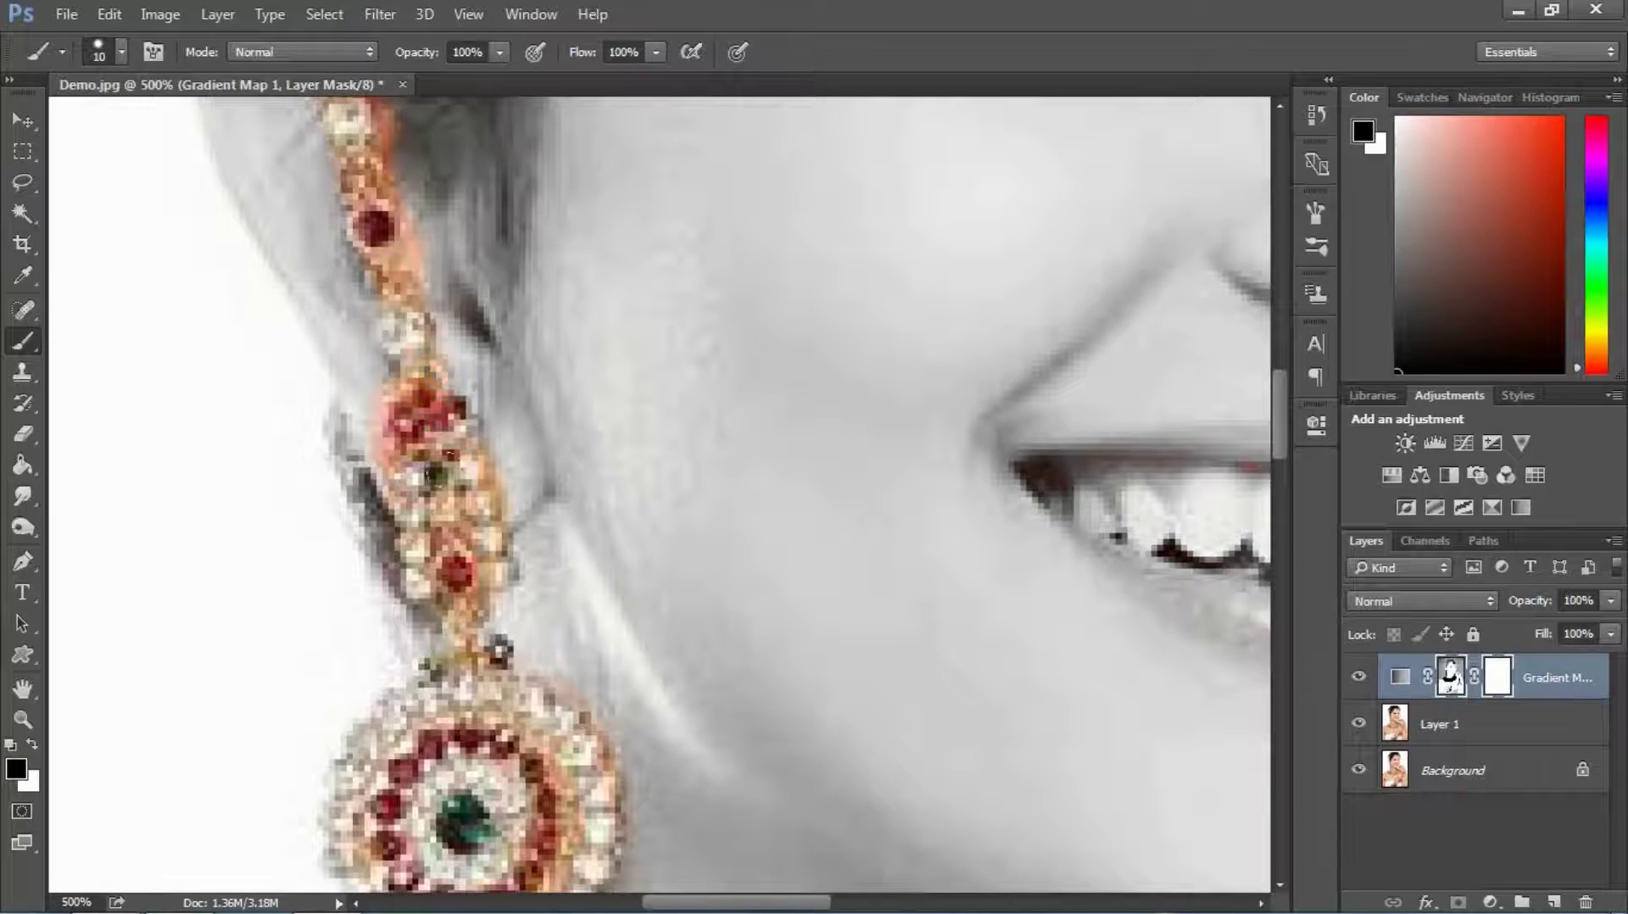
pyautogui.moveTo(593, 182); pyautogui.dragTo(603, 505)
pyautogui.moveTo(1221, 136); pyautogui.dragTo(741, 803)
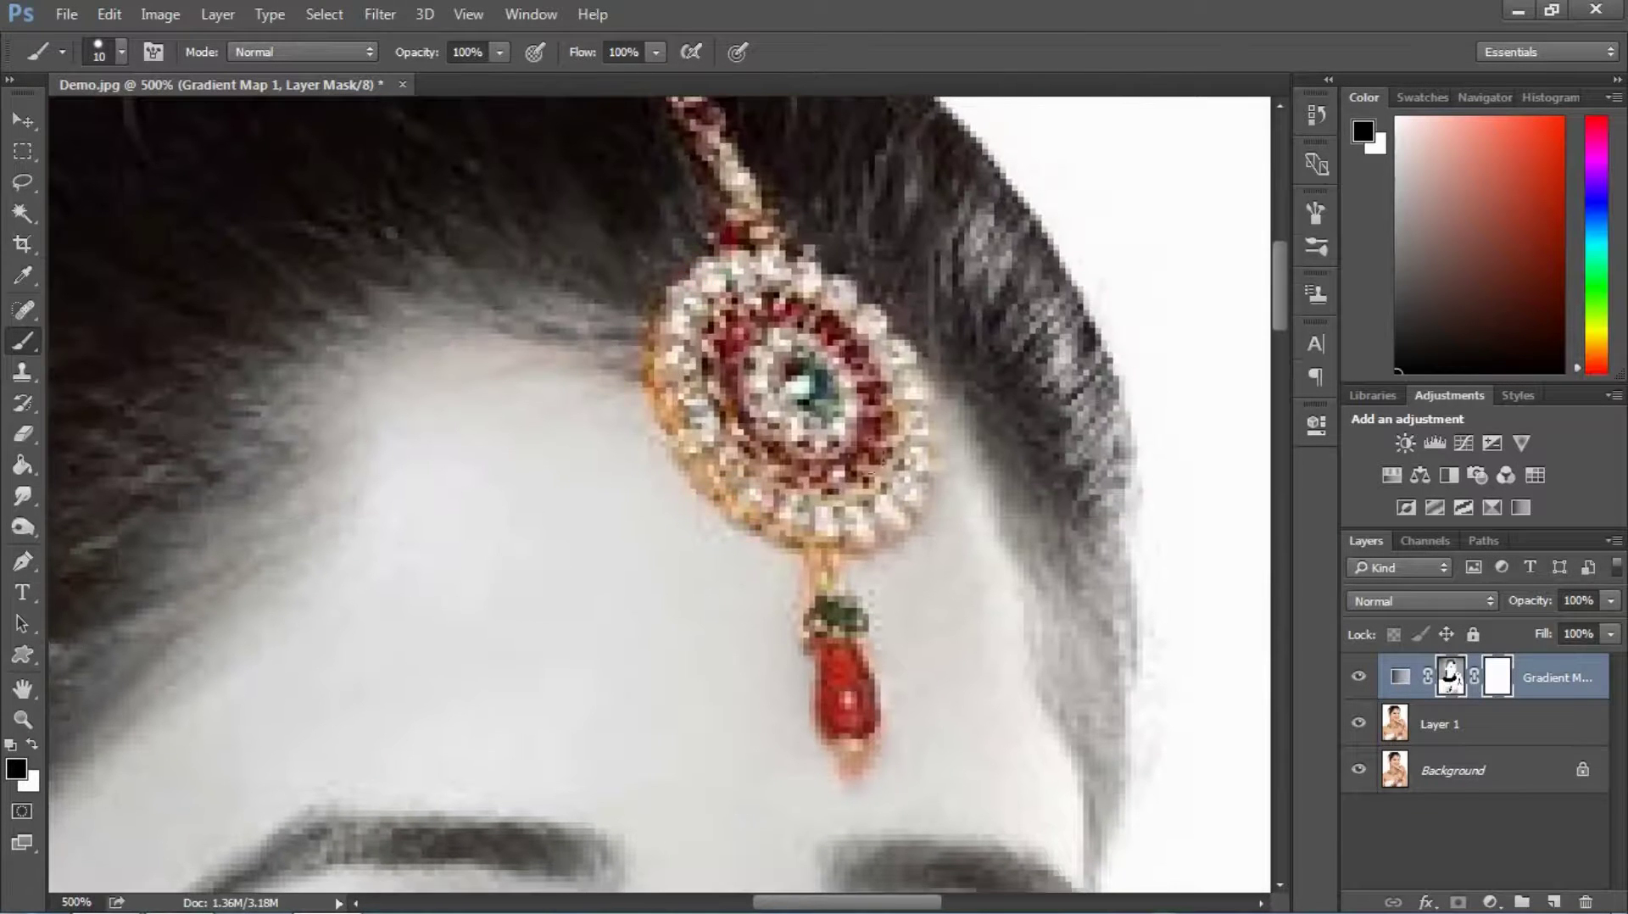
pyautogui.hotkey('ctrl', '-')
pyautogui.hotkey('ctrl', '-')
pyautogui.hotkey('ctrl', '-')
pyautogui.scroll(-2, 573, 418)
pyautogui.scroll(1, 578, 479)
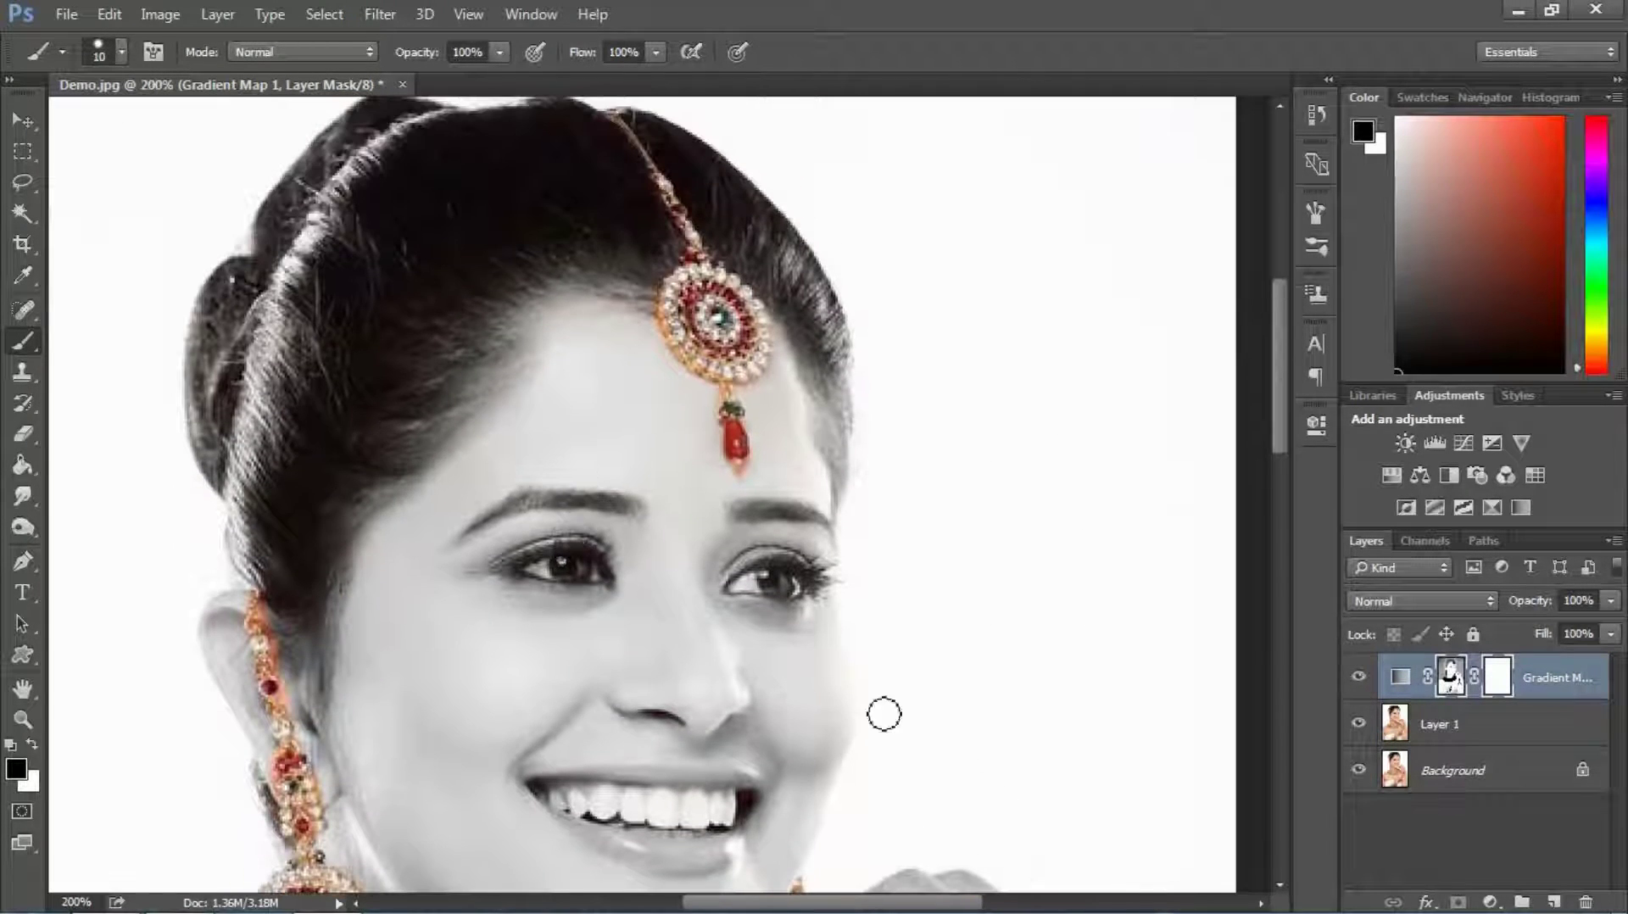
# Step: Make white the foreground color and clean the mask around the hair chain and forehead ornament, reducing the brush from 90 to 15 px
pyautogui.press('x')
pyautogui.press(']')
pyautogui.press(']')
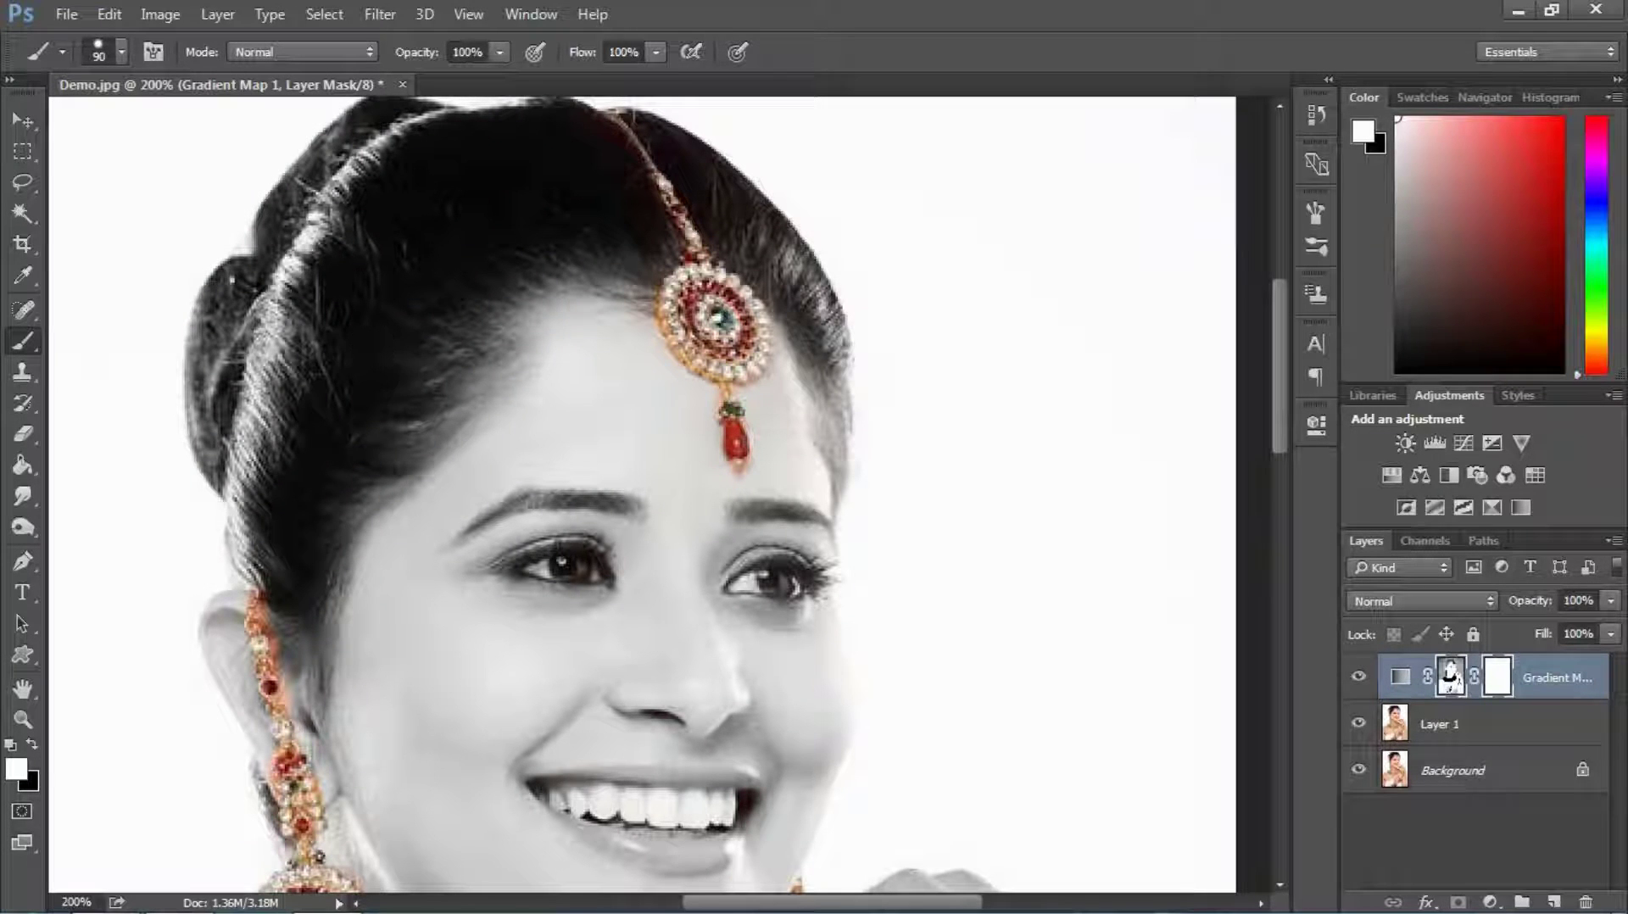
pyautogui.scroll(-1, 593, 339)
pyautogui.scroll(2, 509, 381)
pyautogui.hotkey('ctrl', '+')
pyautogui.hotkey('ctrl', '+')
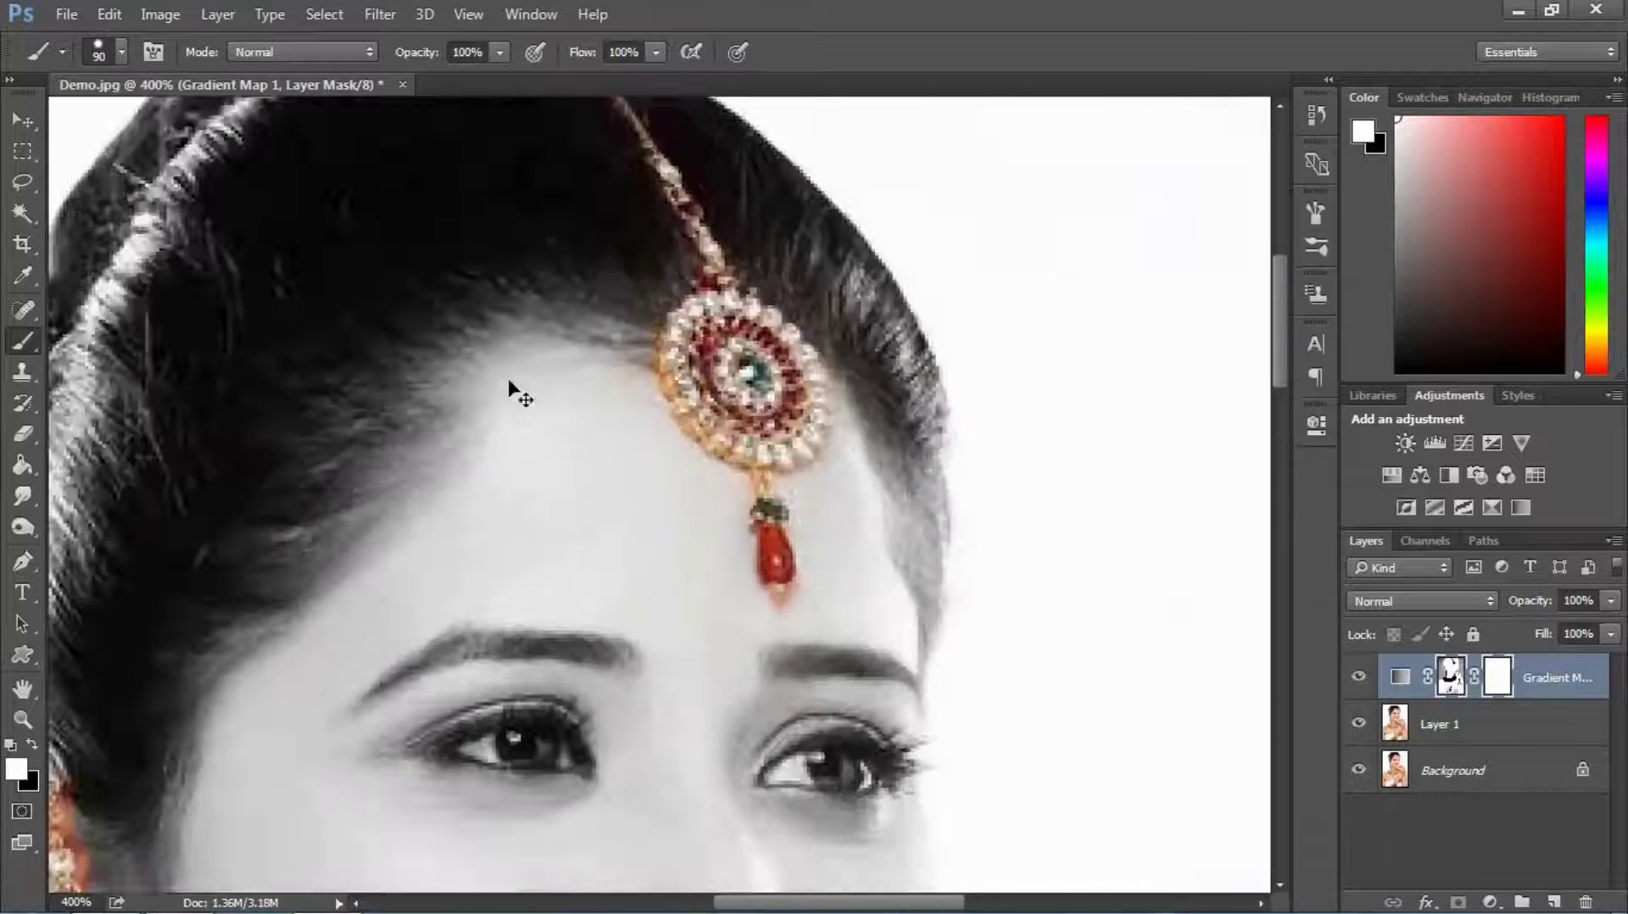
pyautogui.moveTo(471, 373); pyautogui.dragTo(669, 854)
pyautogui.scroll(-2, 467, 431)
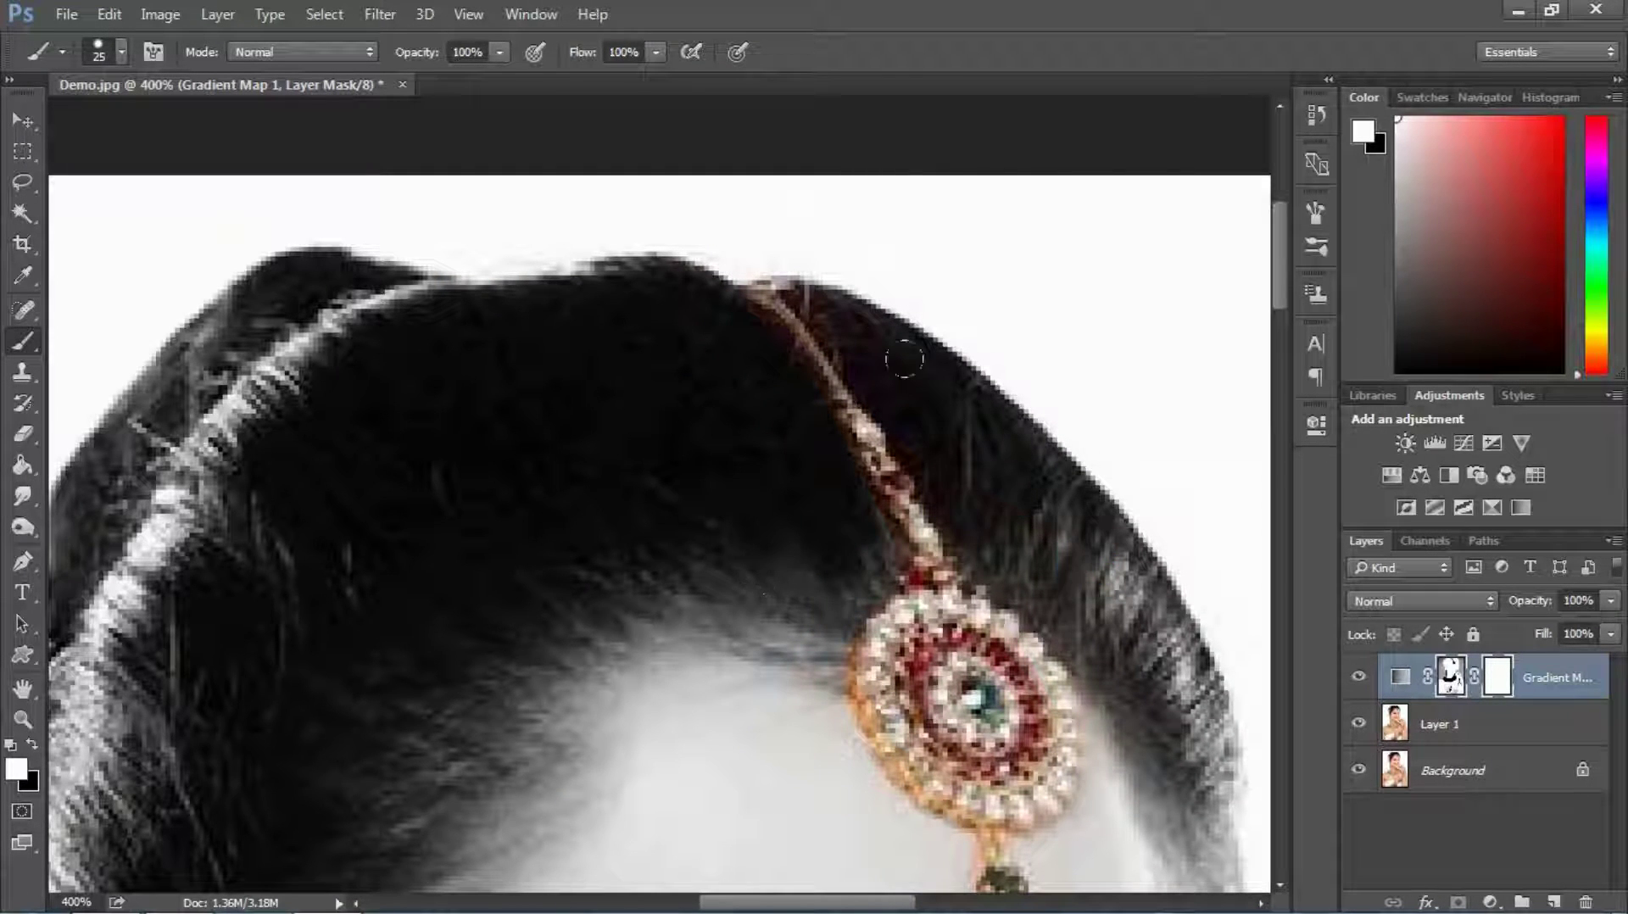
pyautogui.scroll(-5, 776, 416)
pyautogui.press('[')
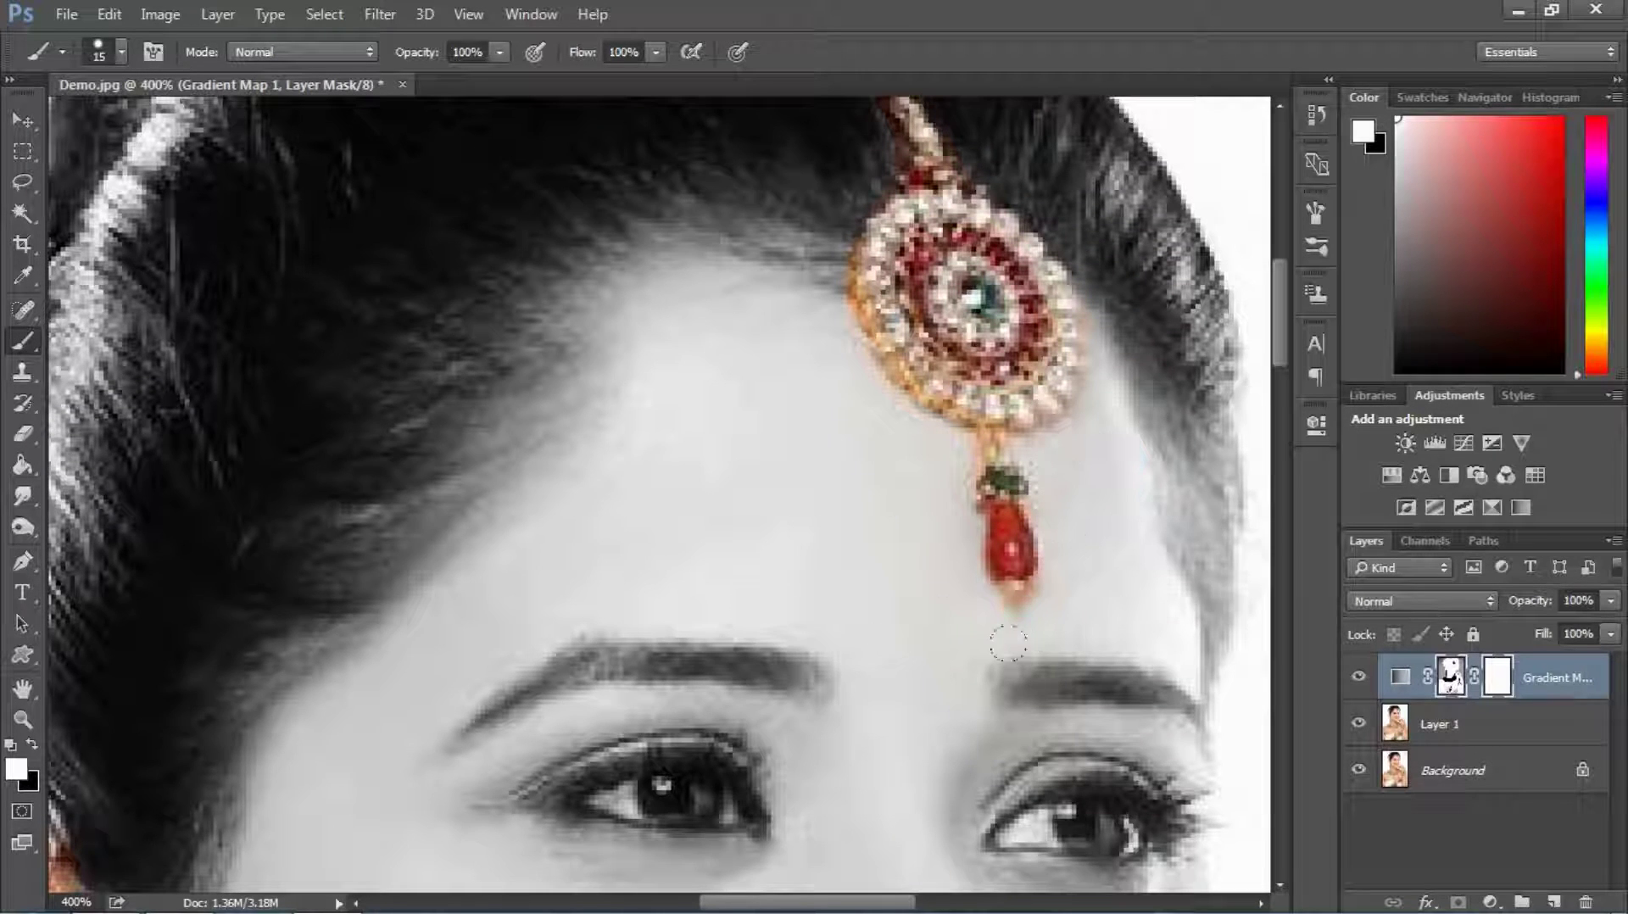
# Step: Enlarge the white brush to 30 px and clean the mask over the face, neck and chest beside the jewellery
pyautogui.scroll(-6, 827, 370)
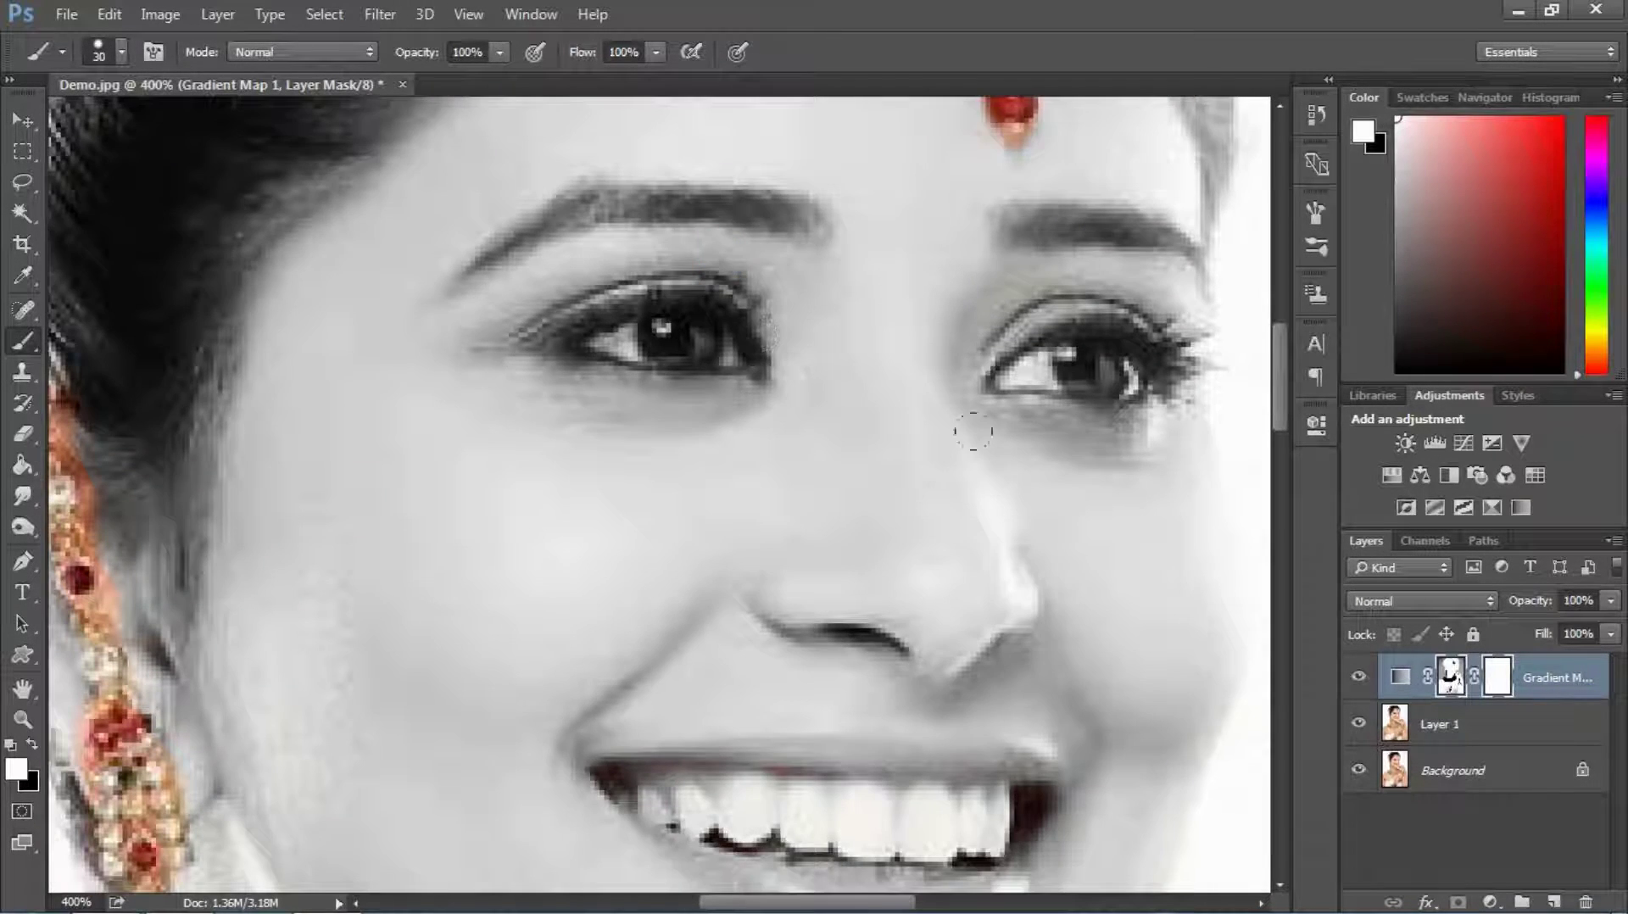
pyautogui.scroll(-4, 975, 424)
pyautogui.press(']')
pyautogui.press(']')
pyautogui.press(']')
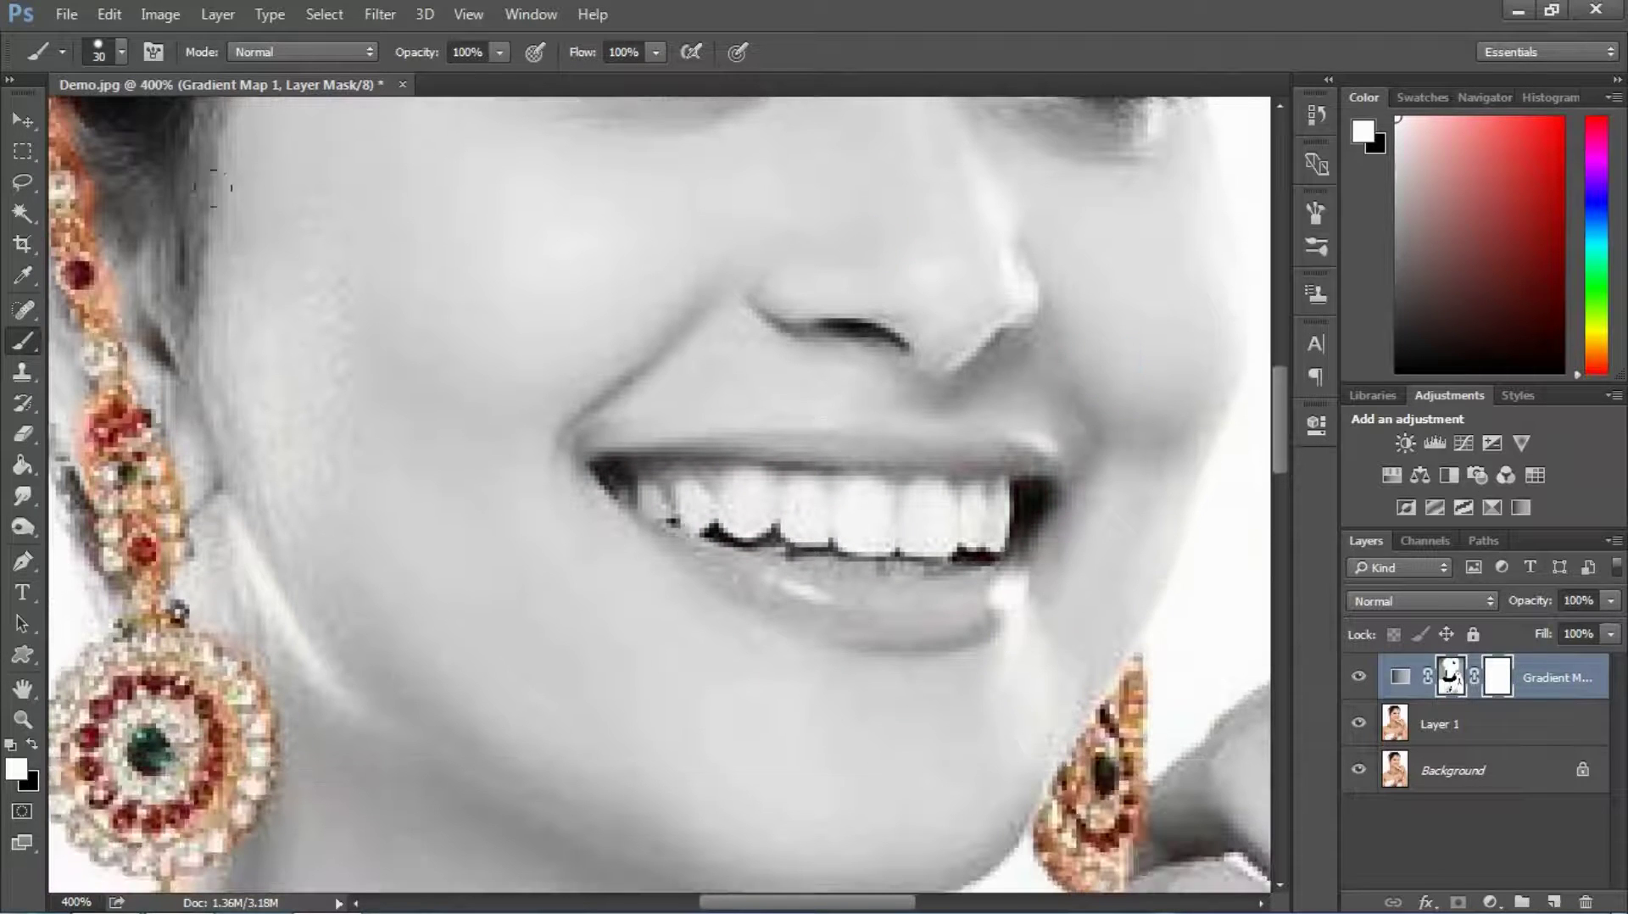
pyautogui.scroll(-4, 290, 483)
pyautogui.scroll(-2, 580, 330)
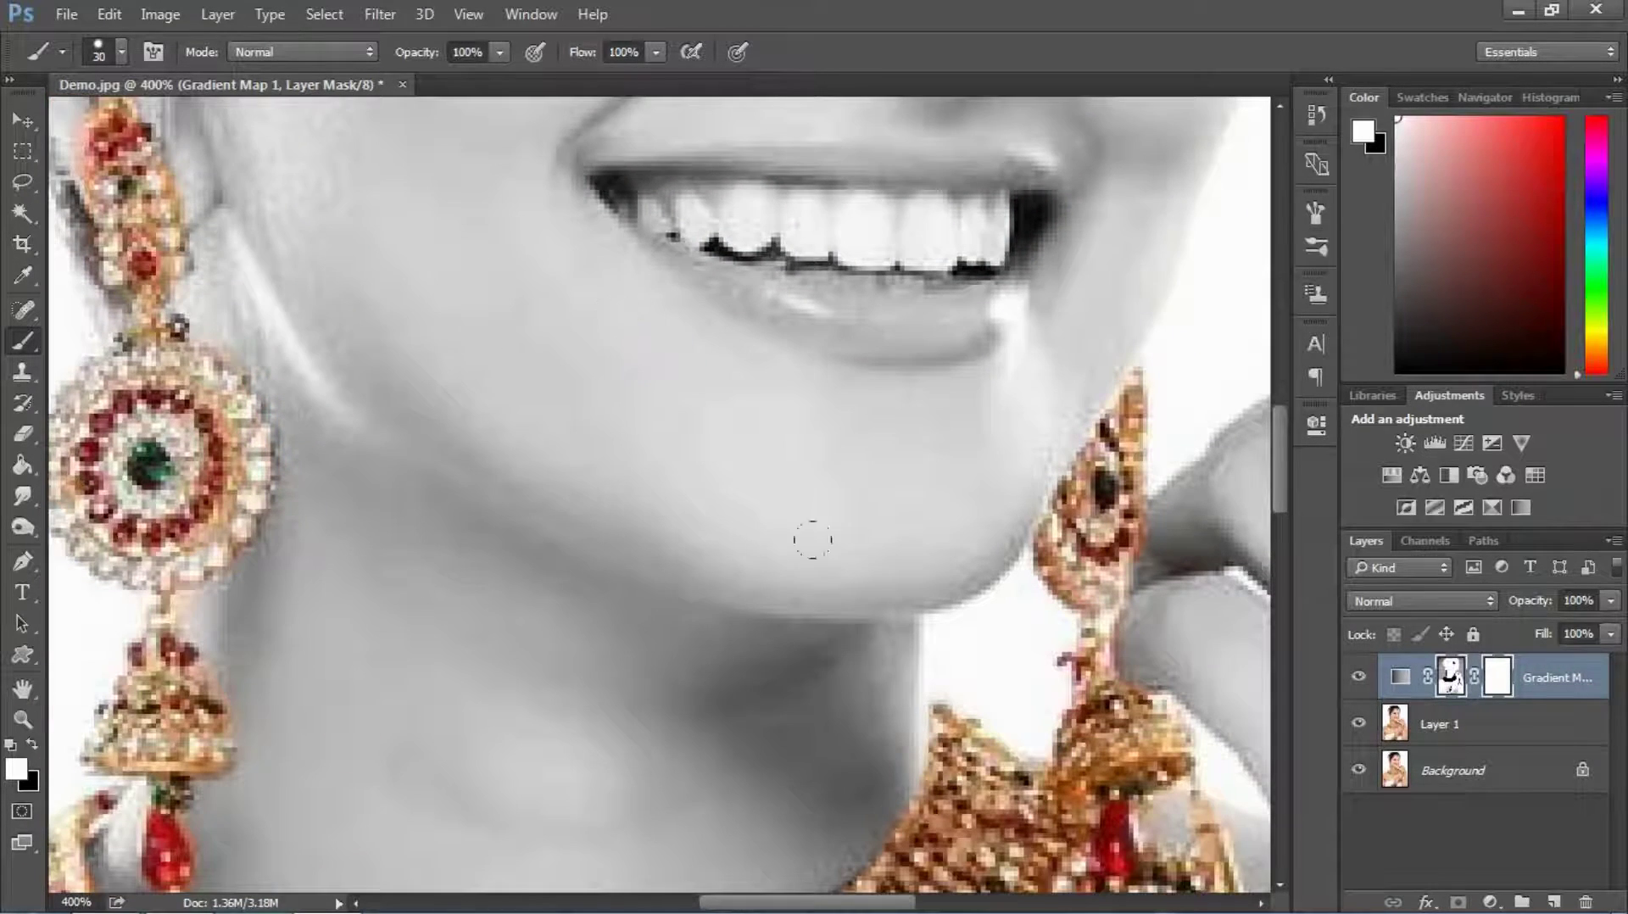
pyautogui.scroll(-5, 812, 540)
pyautogui.scroll(-10, 234, 458)
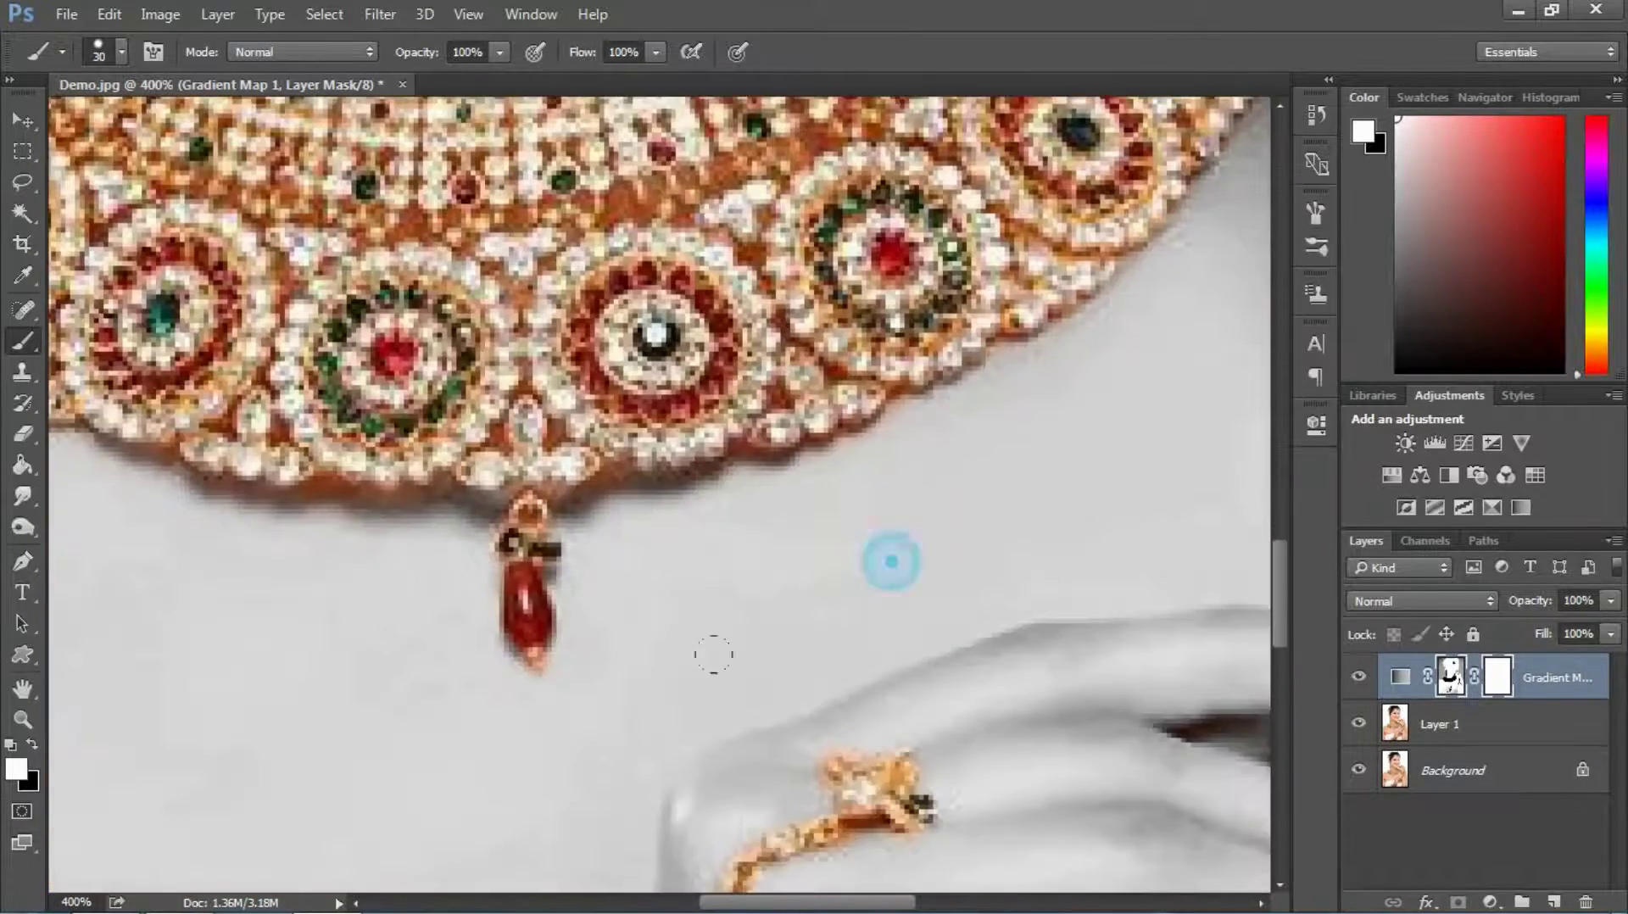
pyautogui.scroll(-4, 359, 735)
# Step: Clean the mask around the raised hand and forearm jewellery in white, reducing the brush from 90 to 40 px
pyautogui.hotkey('ctrl', '-')
pyautogui.hotkey('ctrl', '-')
pyautogui.hotkey('ctrl', '-')
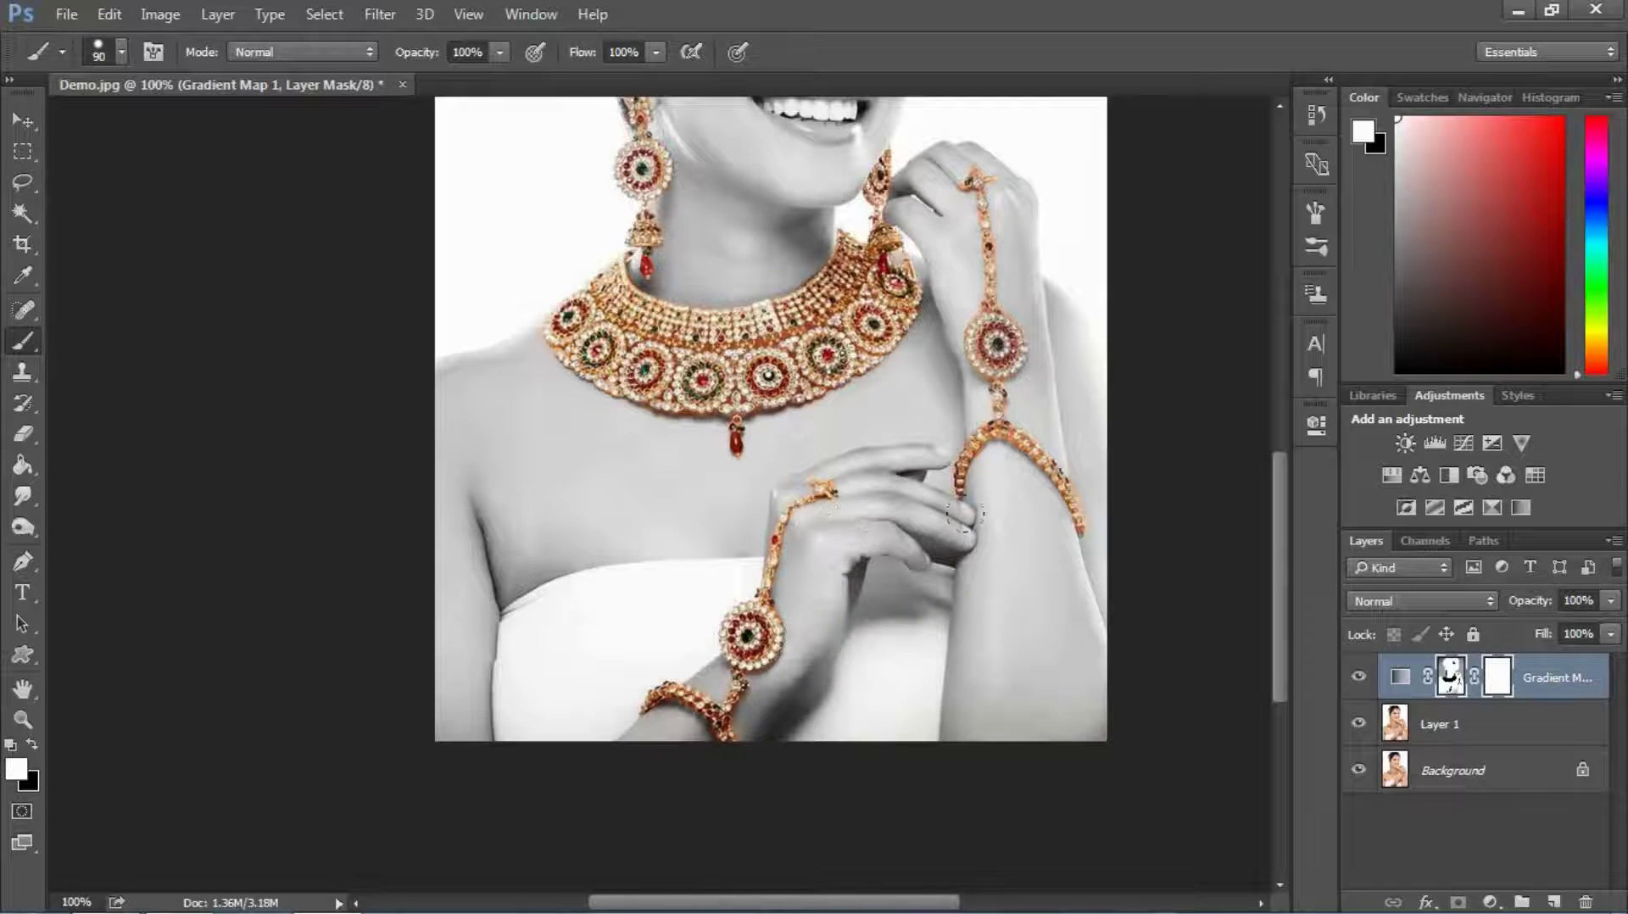
pyautogui.hotkey('ctrl', '+')
pyautogui.hotkey('ctrl', '+')
pyautogui.moveTo(1064, 543); pyautogui.dragTo(672, 616)
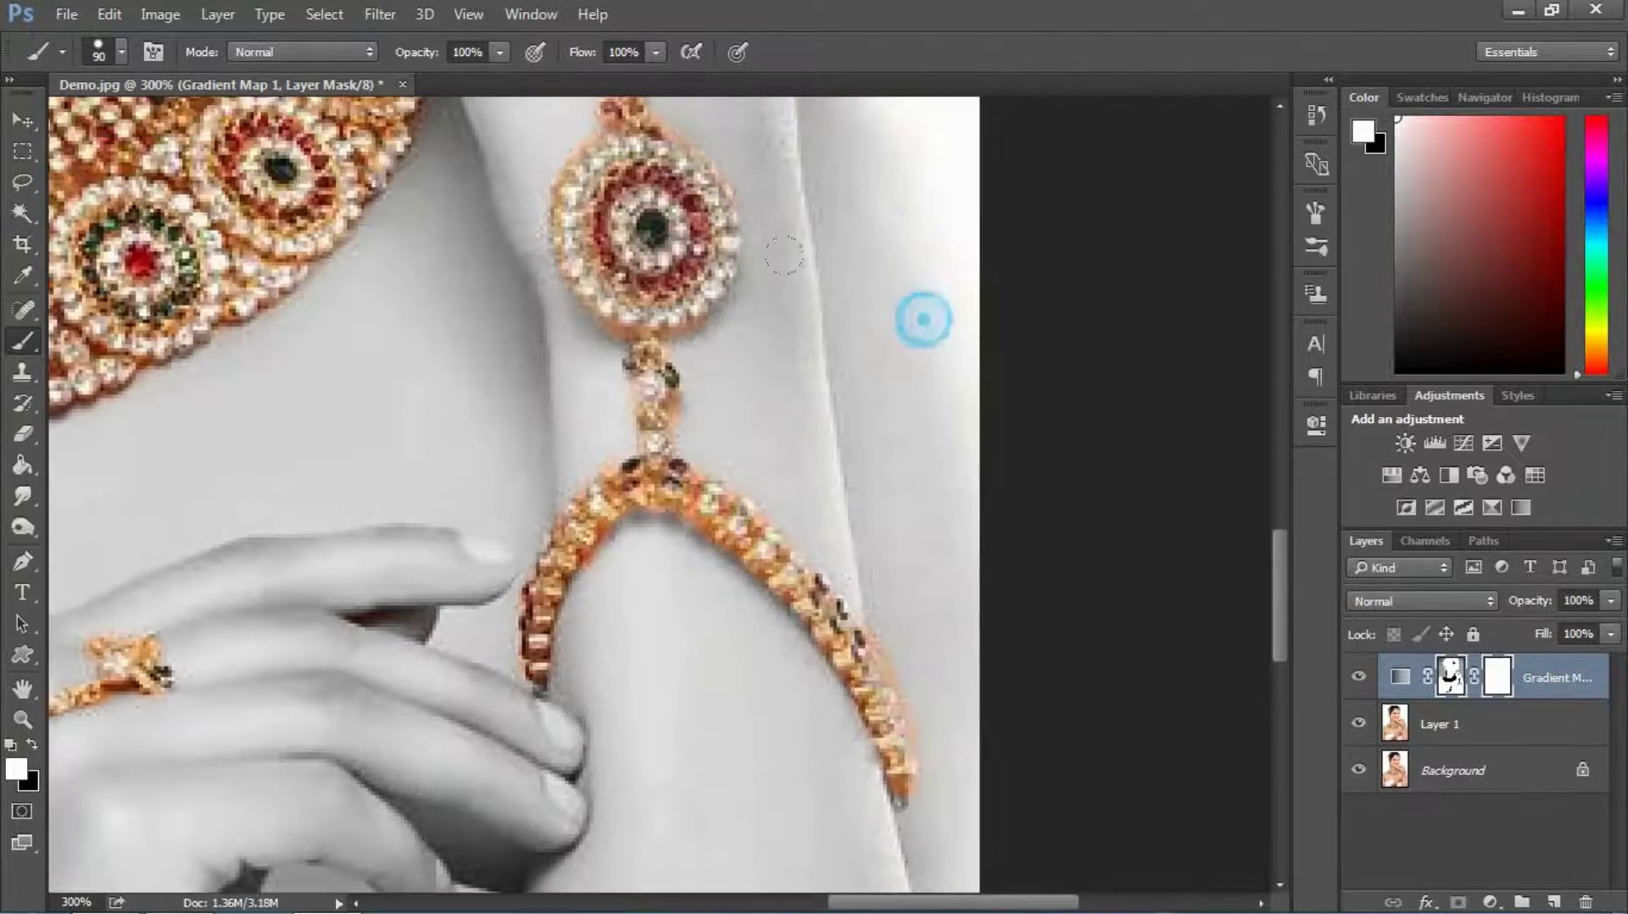
pyautogui.moveTo(924, 320); pyautogui.dragTo(780, 499)
pyautogui.moveTo(558, 270); pyautogui.dragTo(653, 576)
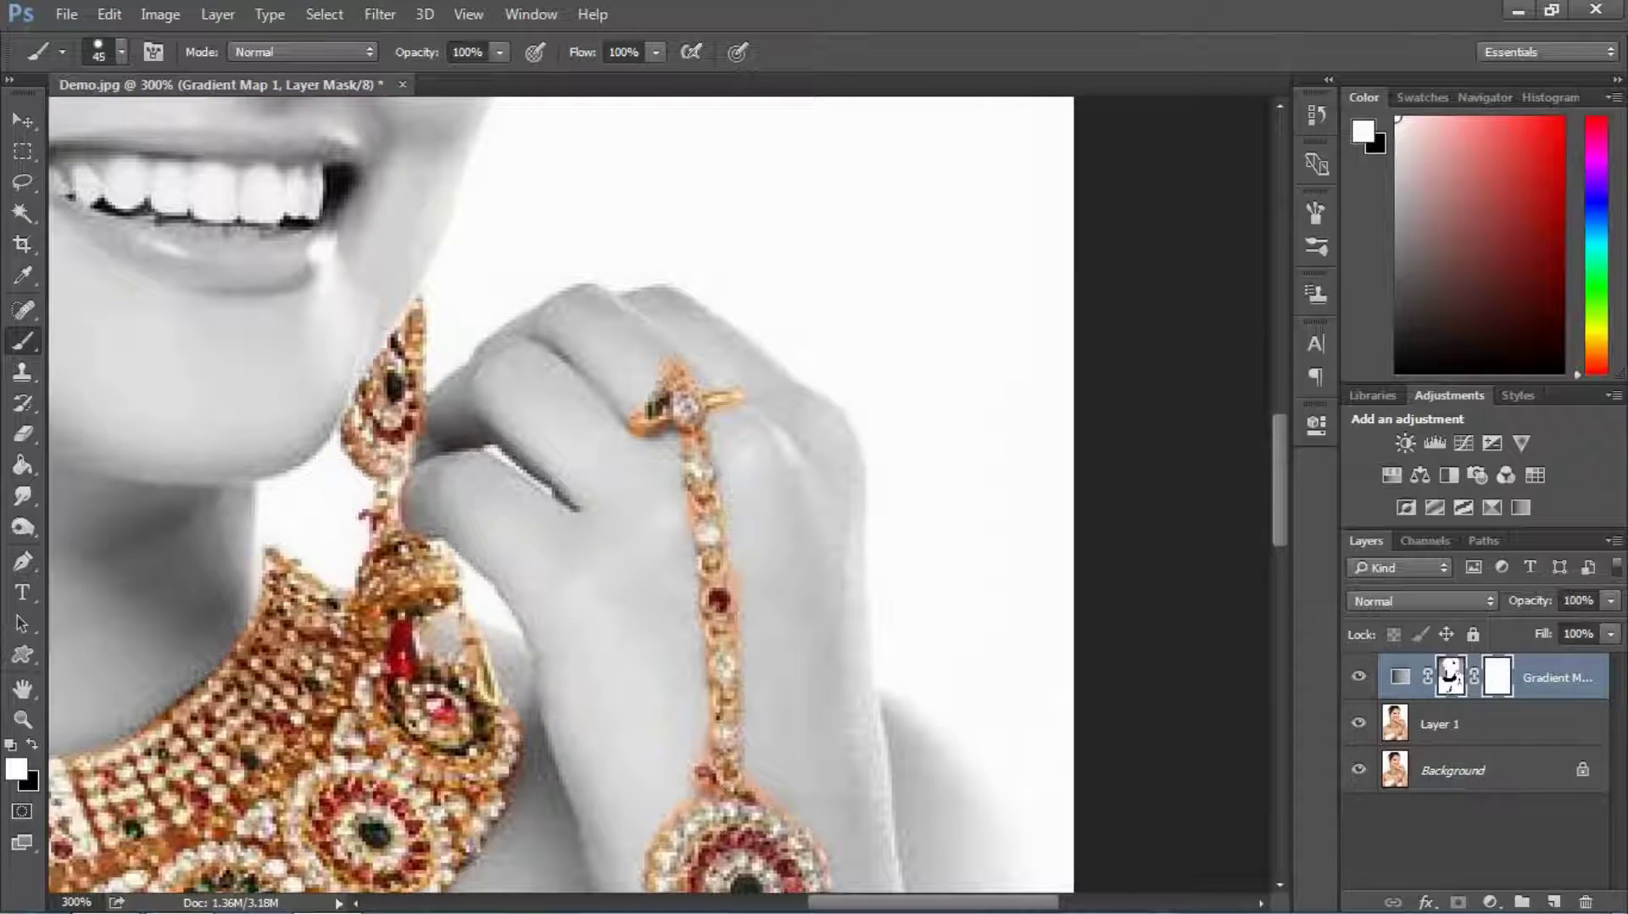
pyautogui.press('[')
pyautogui.click(666, 392)
# Step: Review the whole portrait and compare it with the Gradient Map layer hidden and shown
pyautogui.hotkey('ctrl', '0')
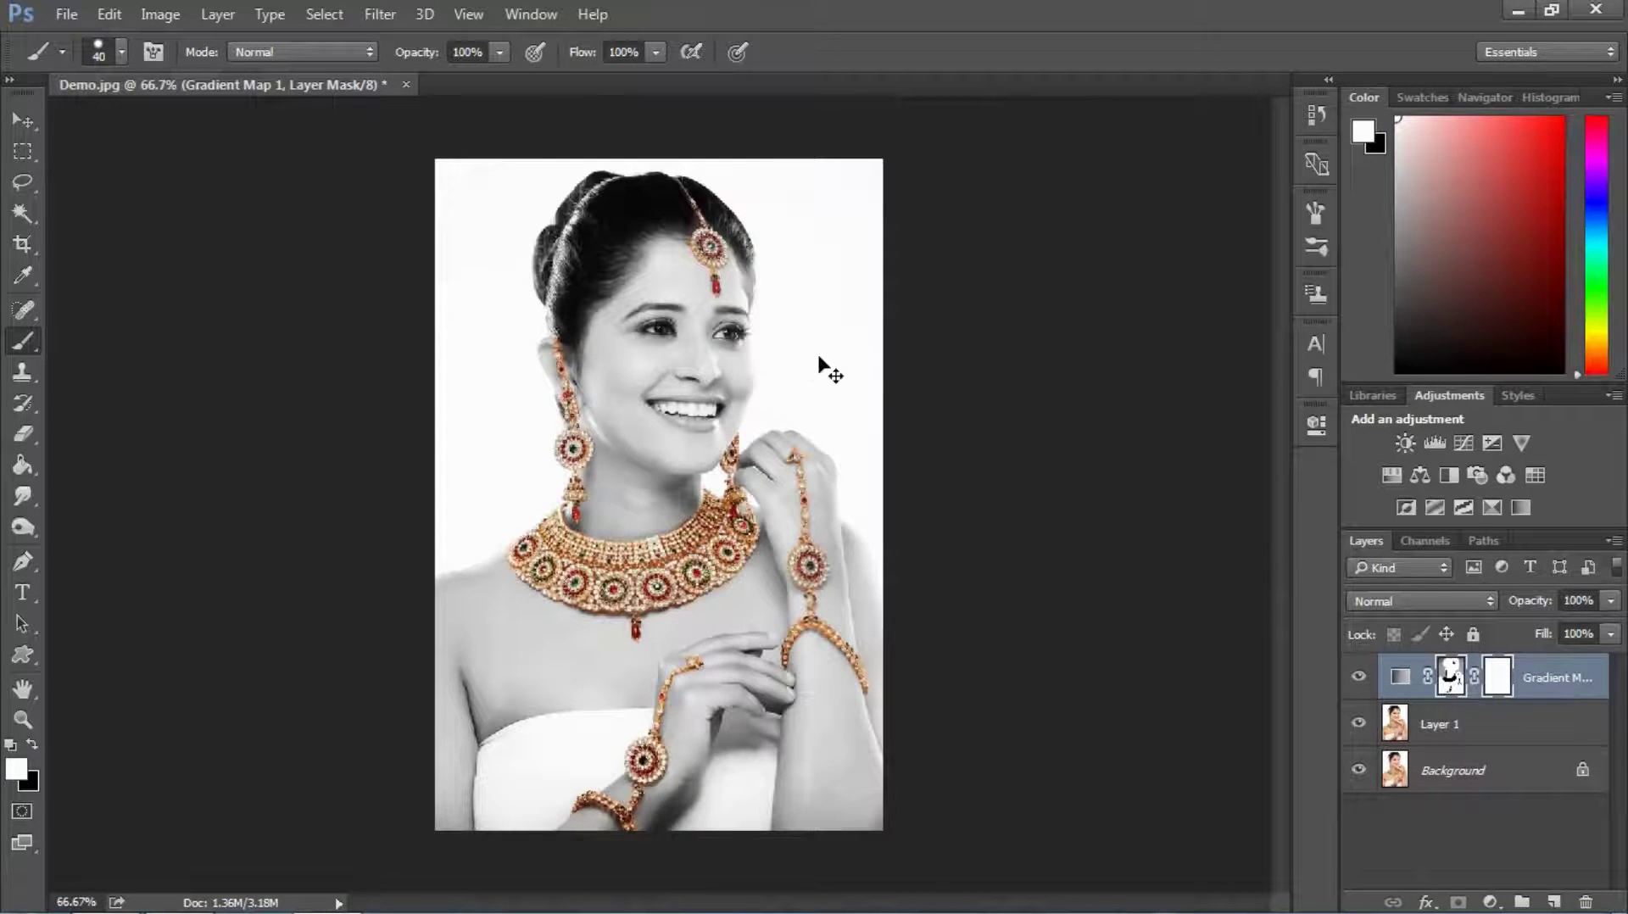
pyautogui.hotkey('ctrl', '1')
pyautogui.hotkey('ctrl', '0')
pyautogui.hotkey('ctrl', '1')
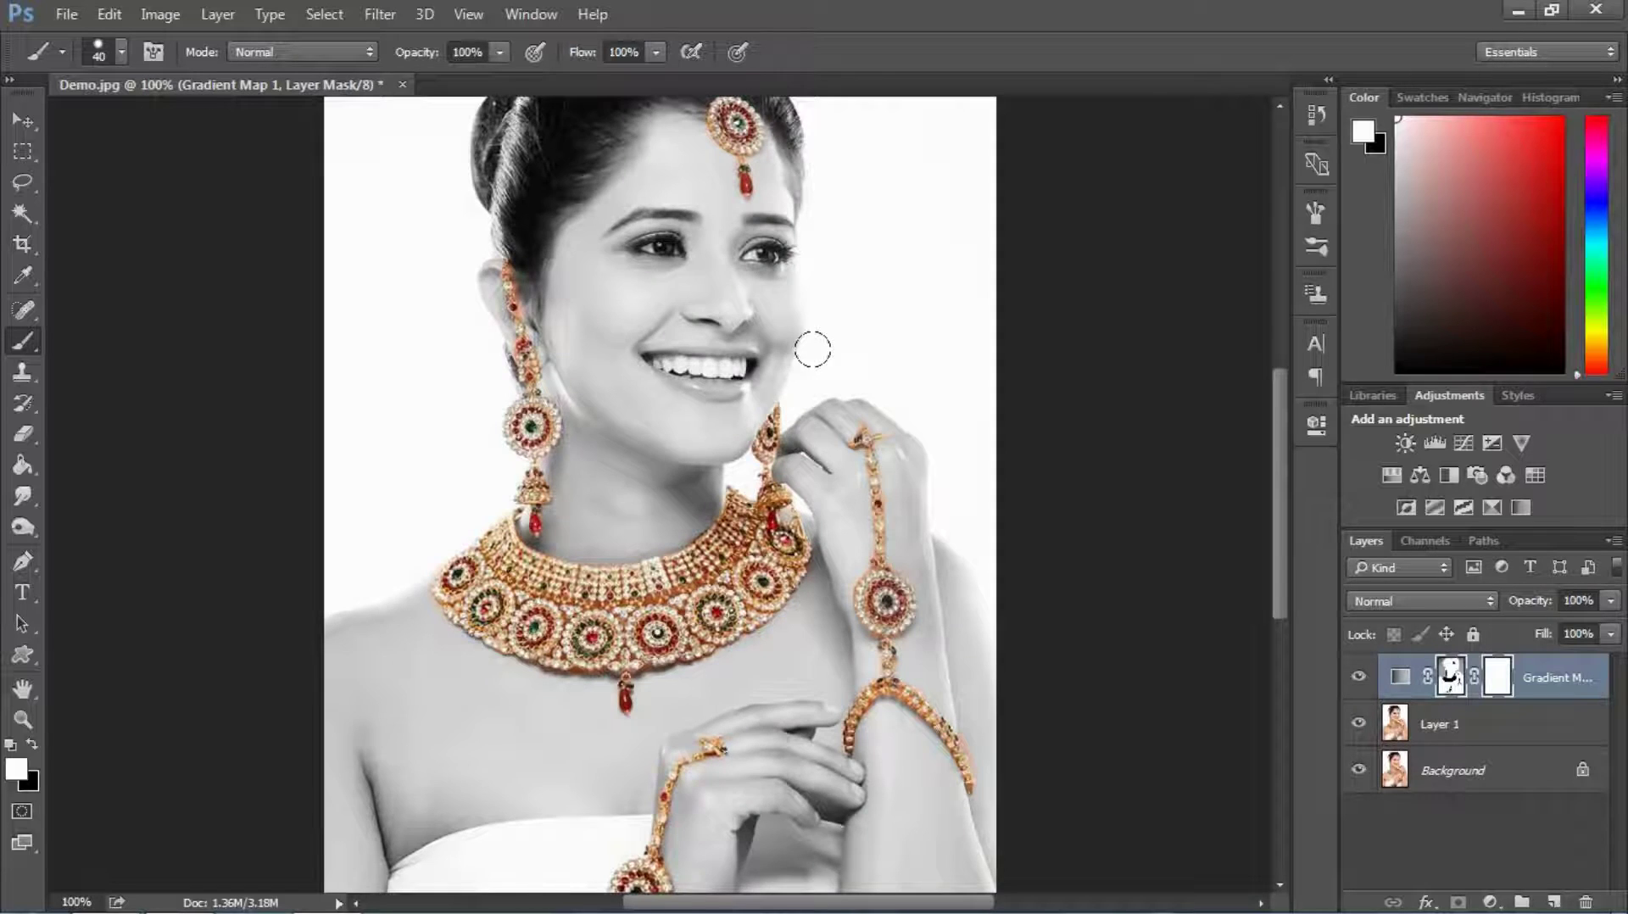
pyautogui.hotkey('ctrl', '0')
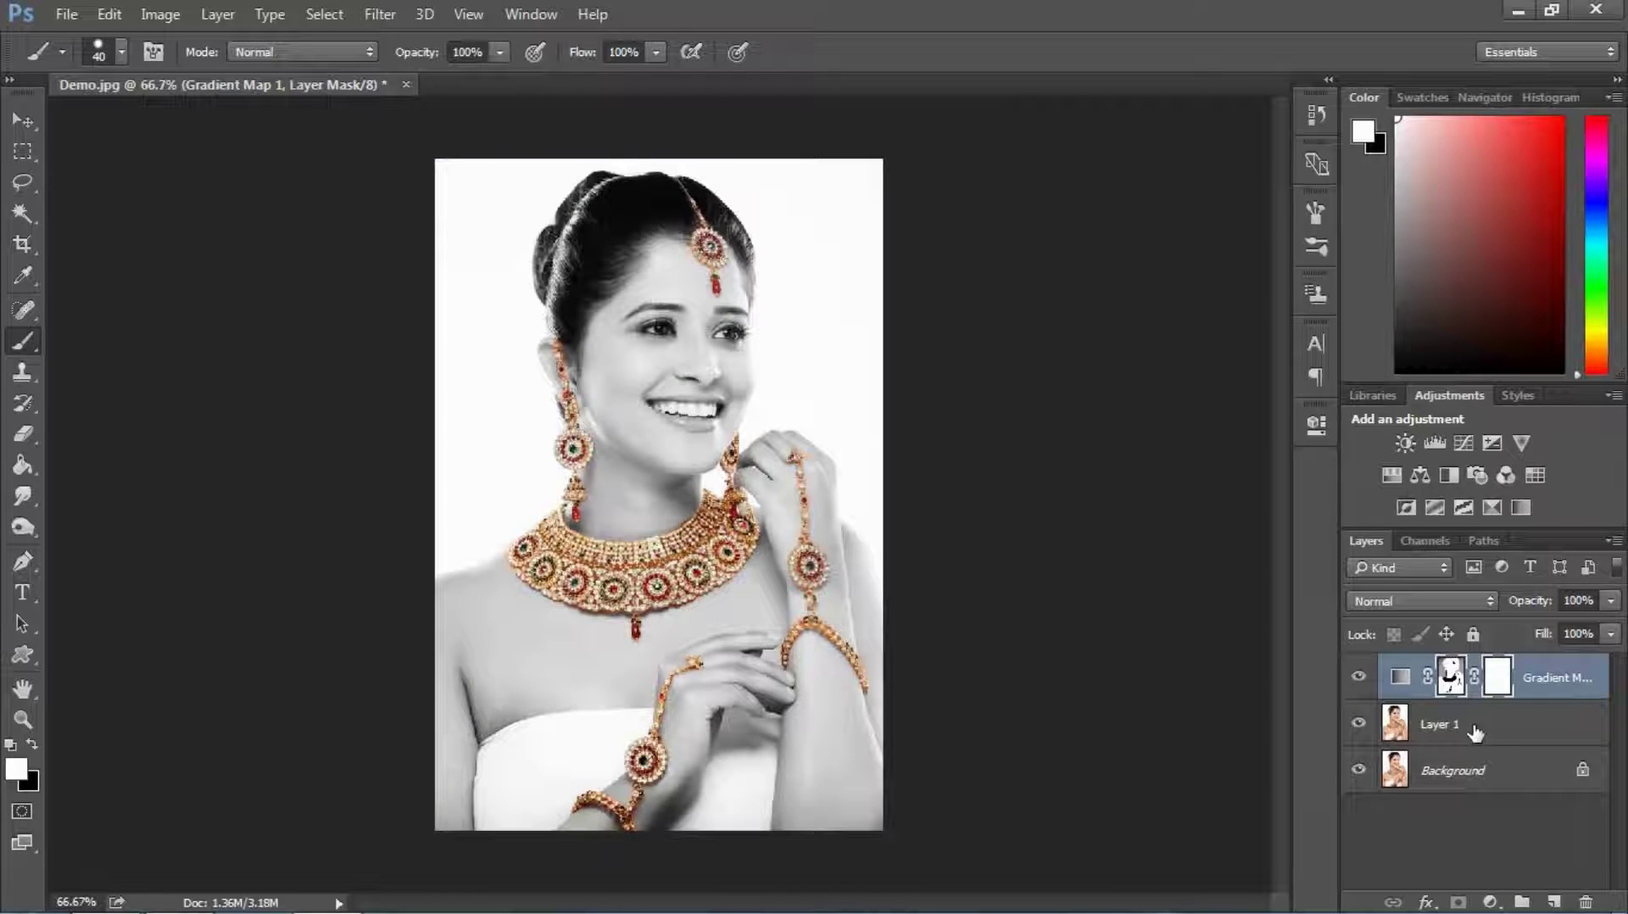
pyautogui.click(1356, 678)
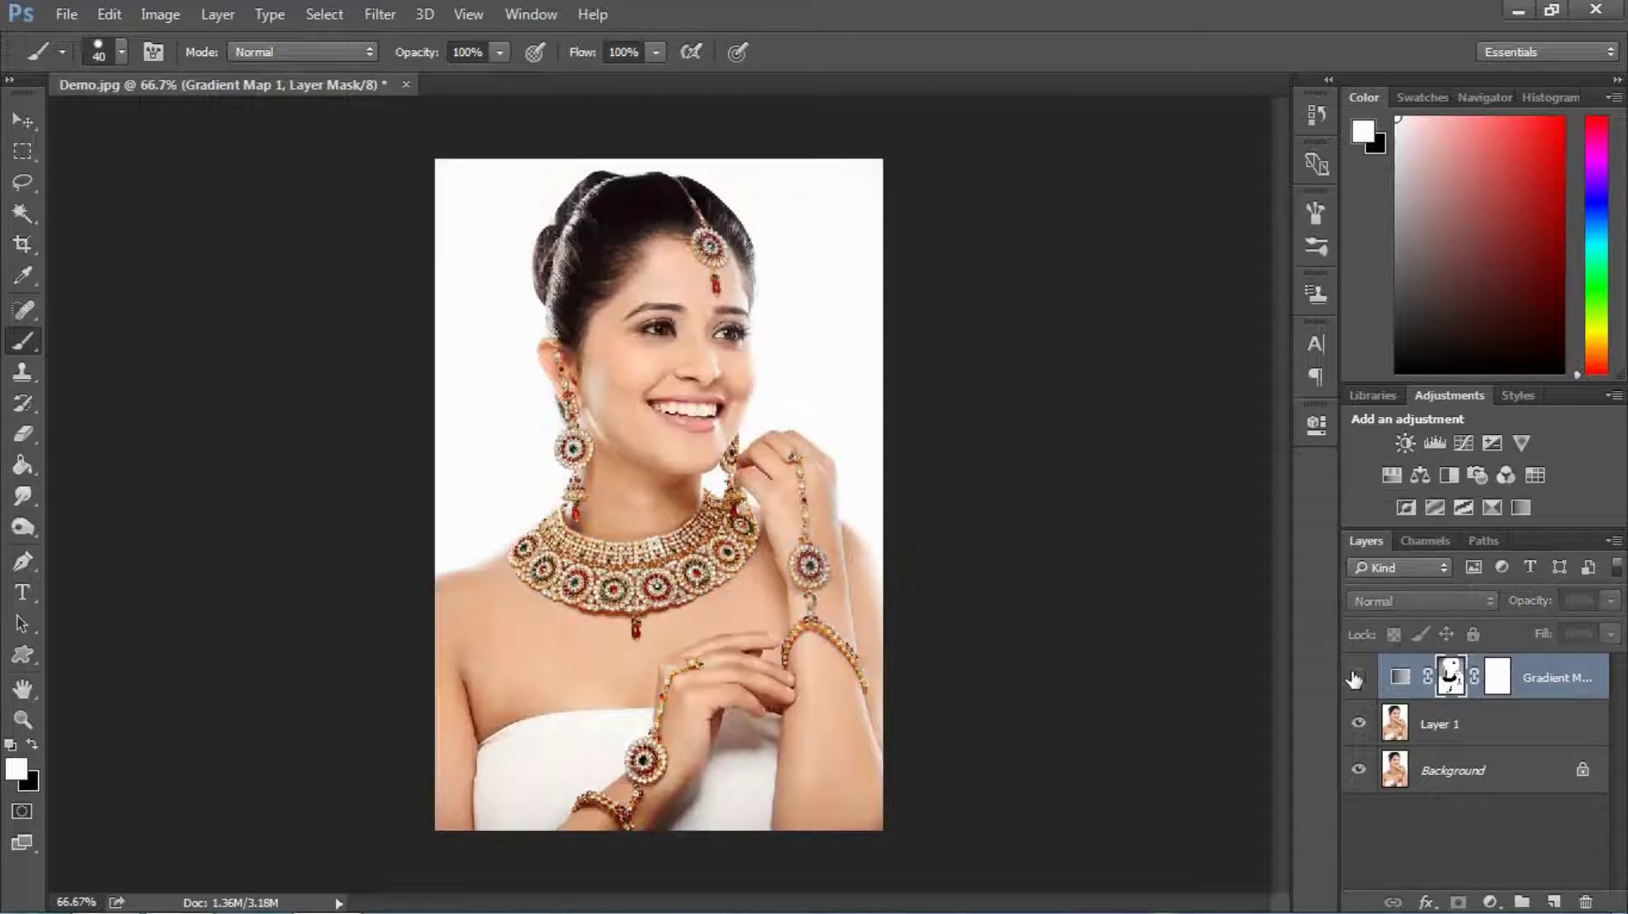
pyautogui.click(1356, 679)
pyautogui.click(1356, 679)
pyautogui.click(1356, 678)
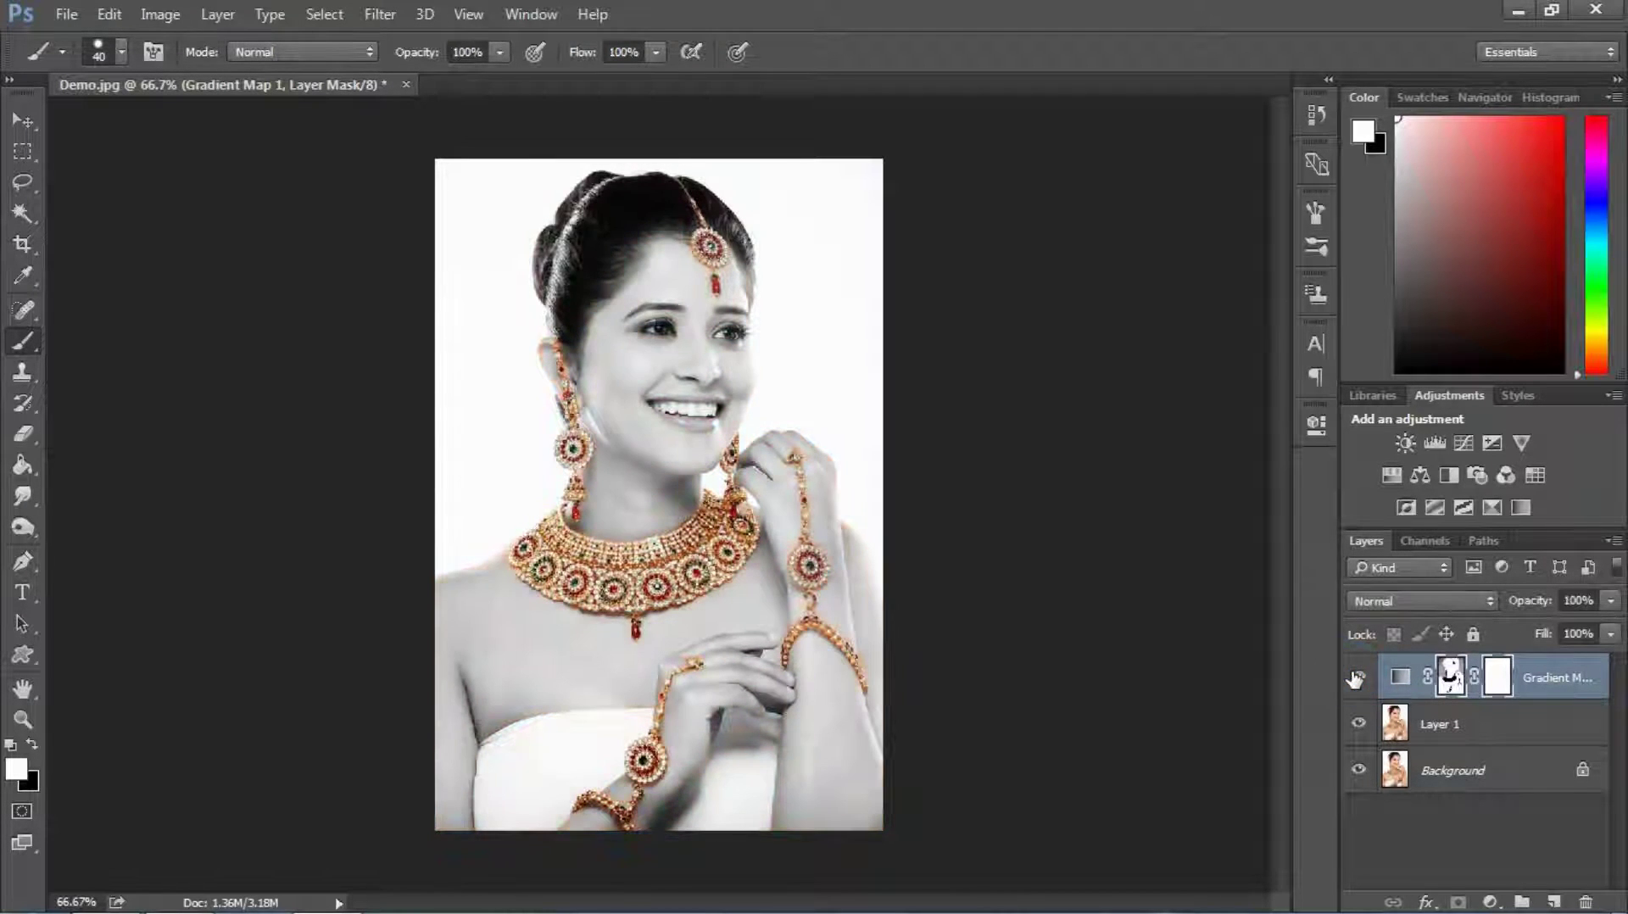
pyautogui.click(1355, 678)
pyautogui.click(1356, 678)
# Step: Group Layer 1 with the Gradient Map layer and compare the portrait with the group hidden and shown
pyautogui.click(1481, 743)
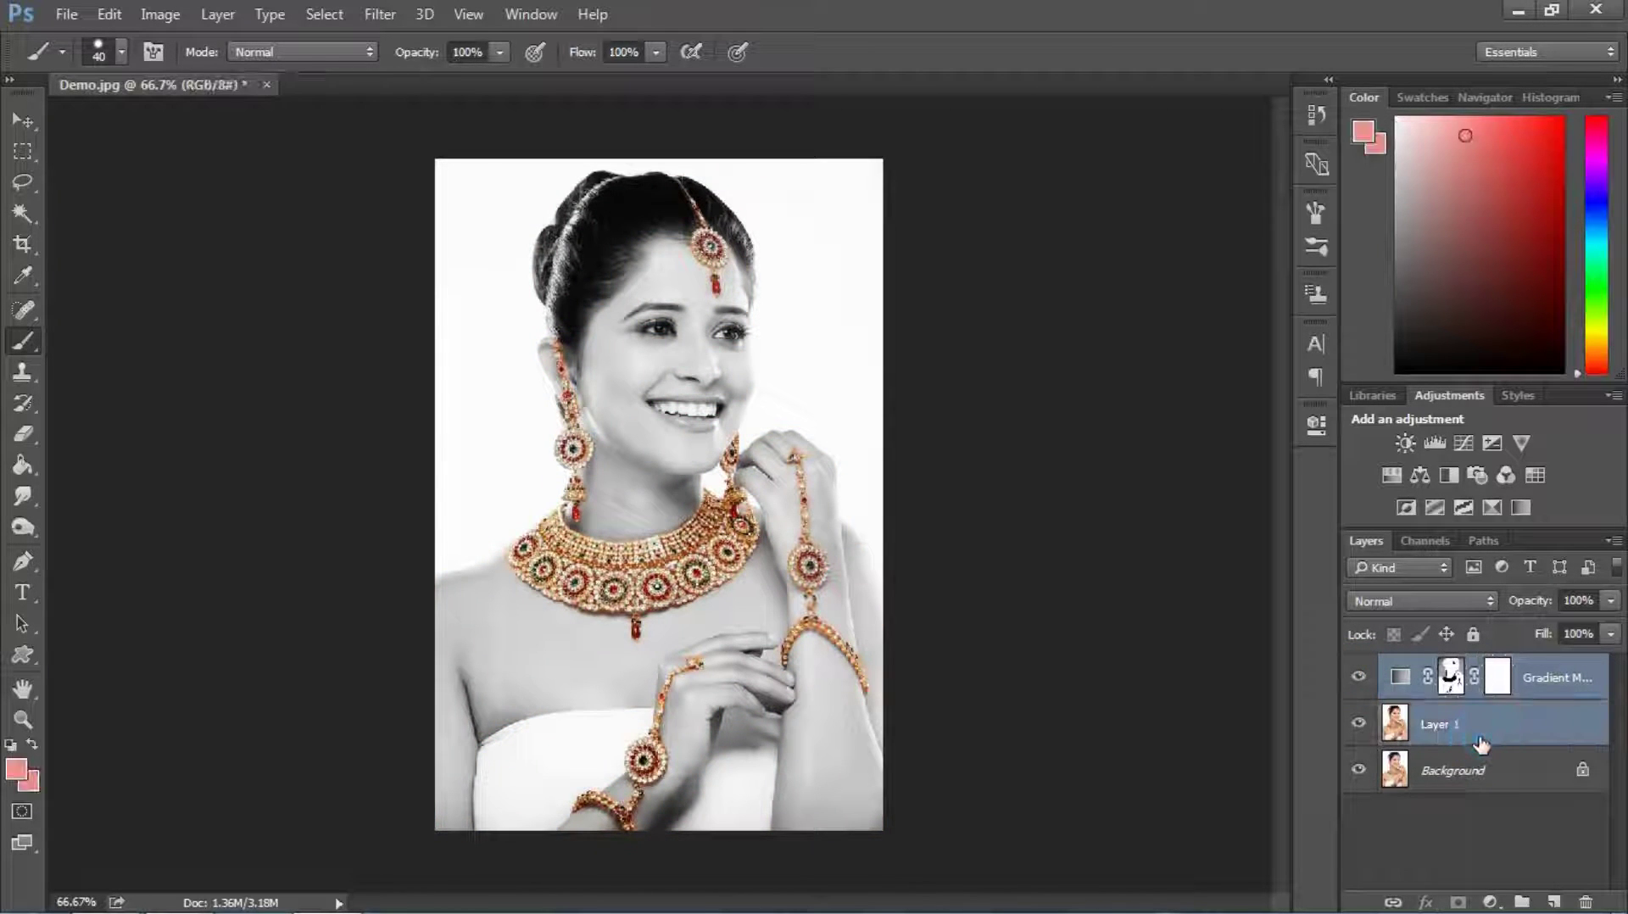
pyautogui.hotkey('ctrl', 'g')
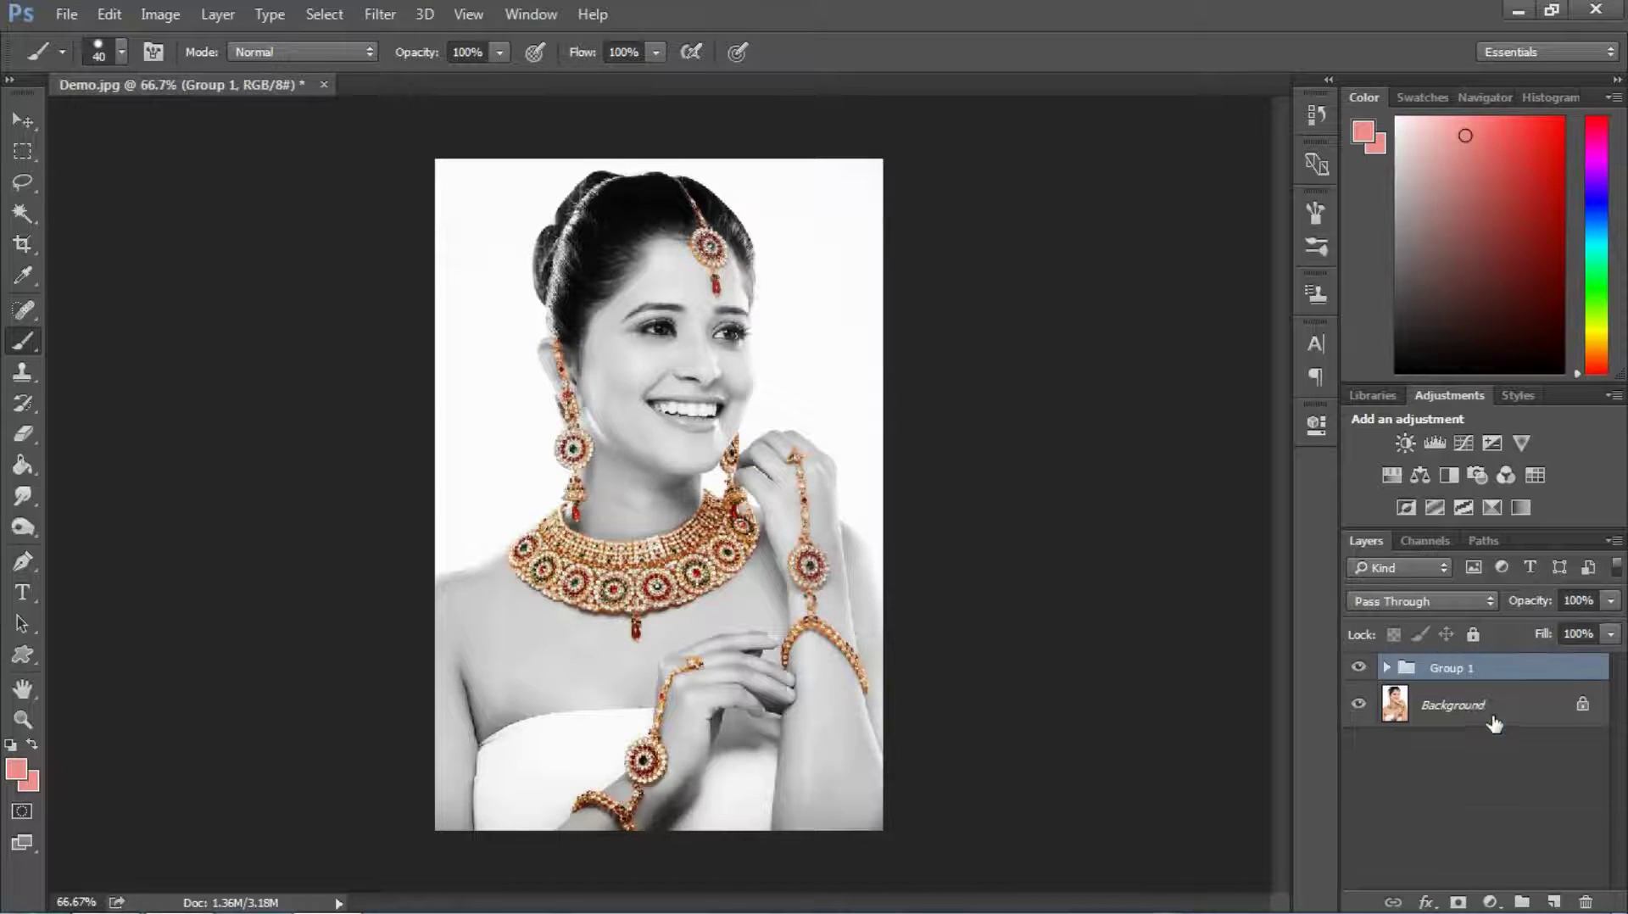
pyautogui.click(1357, 670)
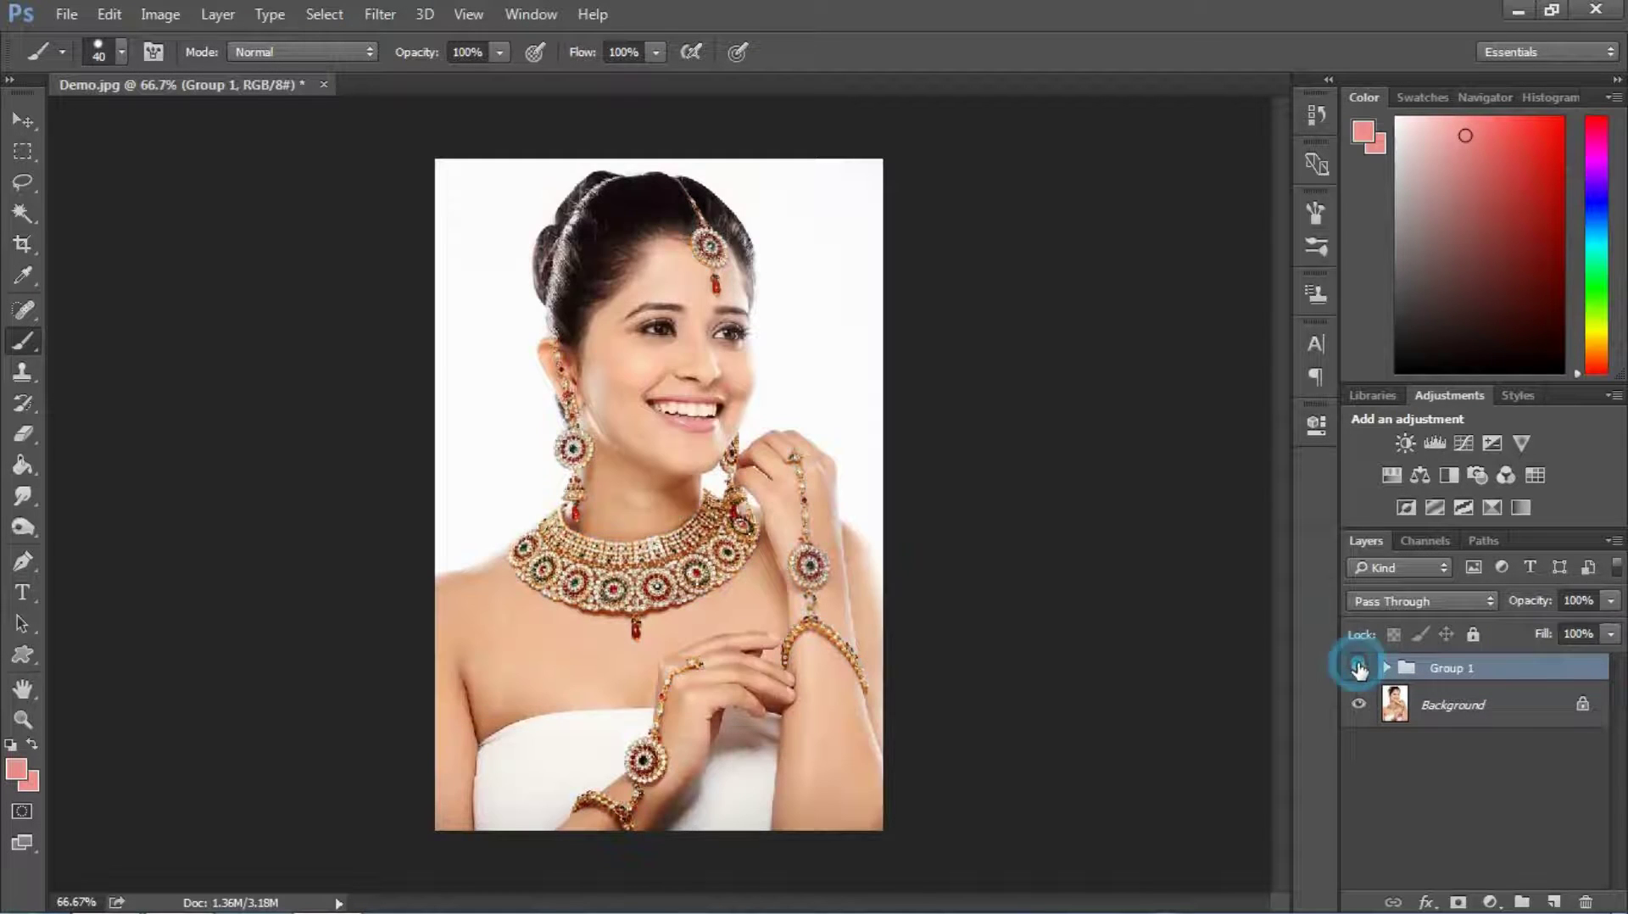
pyautogui.click(1358, 670)
pyautogui.hotkey('ctrl', '+')
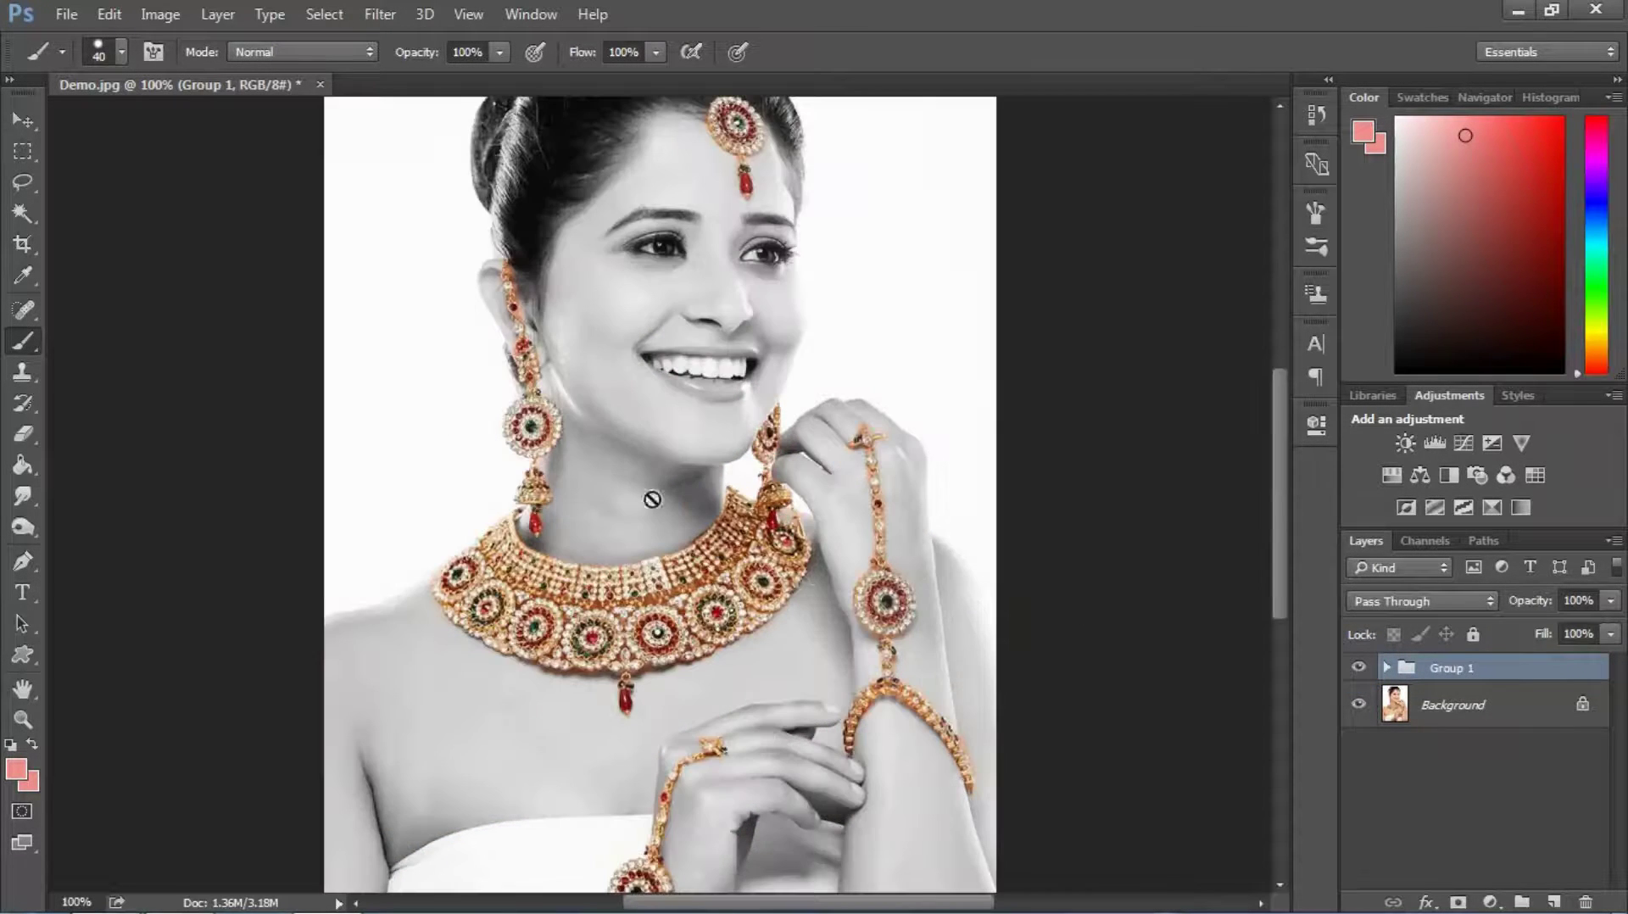
pyautogui.moveTo(812, 408); pyautogui.dragTo(773, 453)
pyautogui.scroll(2, 1197, 471)
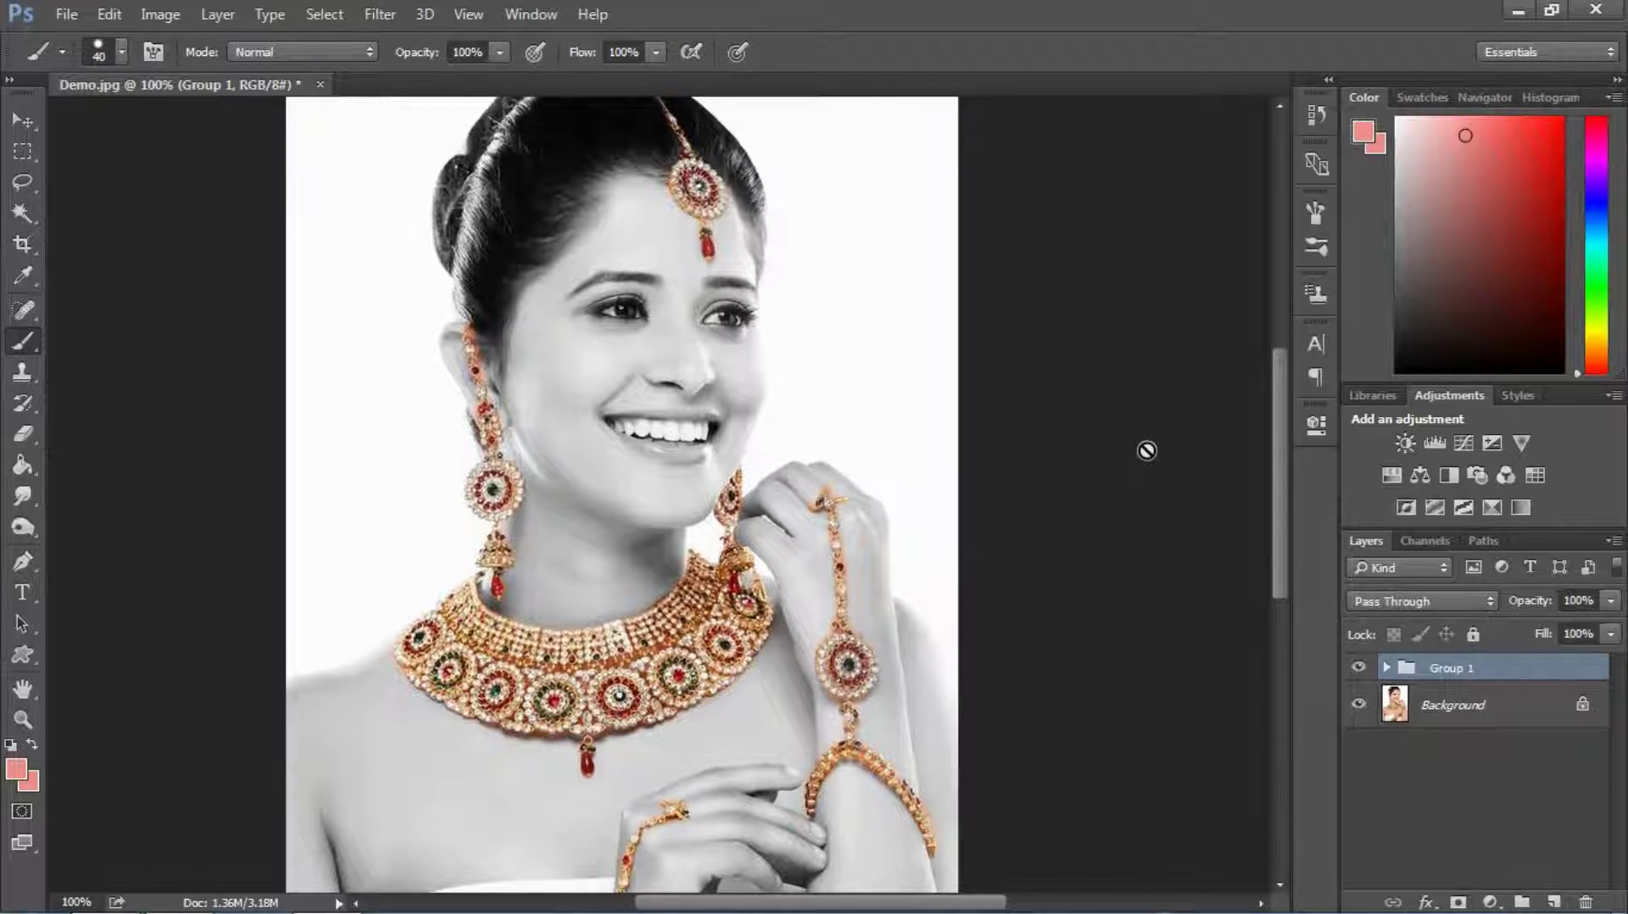